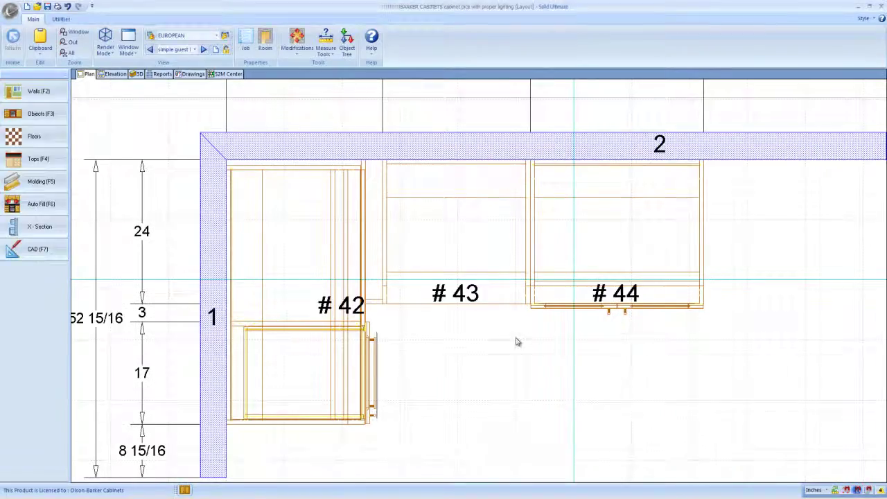
Step: Select cabinet #42 and then the appliance case #43 in the plan to inspect their dimensions
{"action": "scroll", "coordinate": [555, 350], "scroll_direction": "up", "scroll_amount": 1}
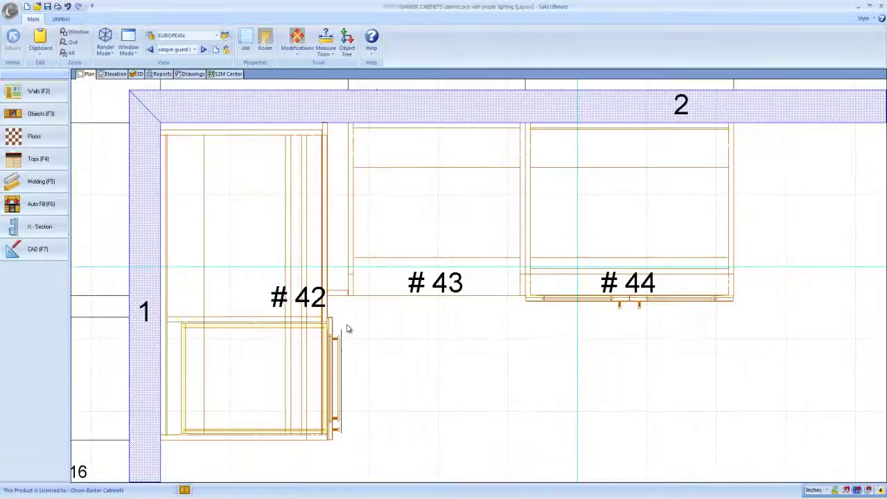
{"action": "left_click", "coordinate": [283, 343]}
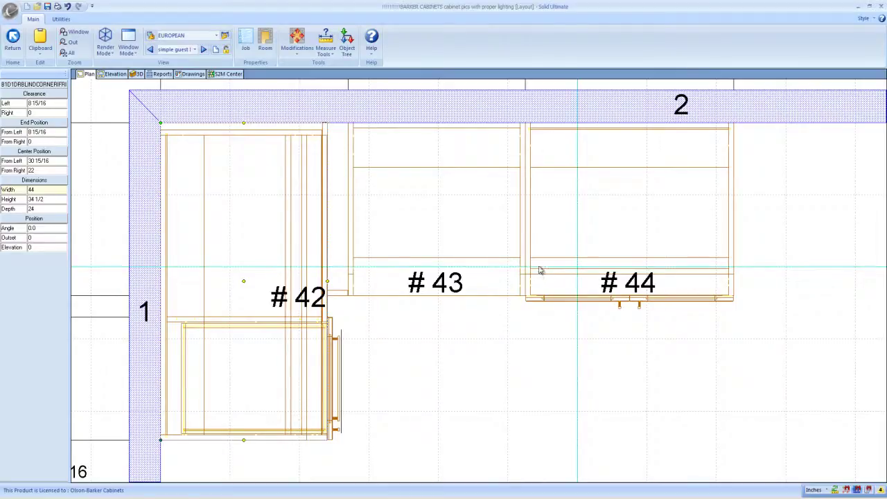
{"action": "left_click", "coordinate": [452, 261]}
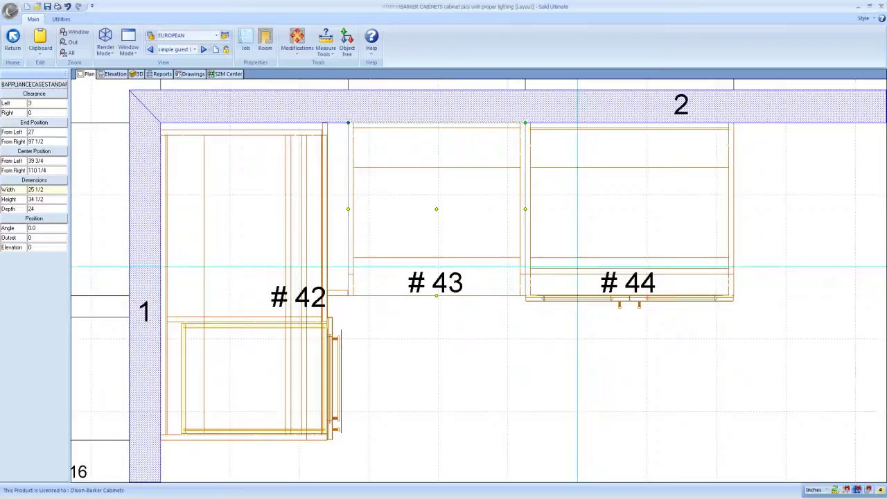
Step: Switch to Firefox, search Google for DD24DT17 and open US Appliance's page for the Fisher & Paykel Tall Integrated Double DishDrawer
{"action": "key", "text": "alt+Tab"}
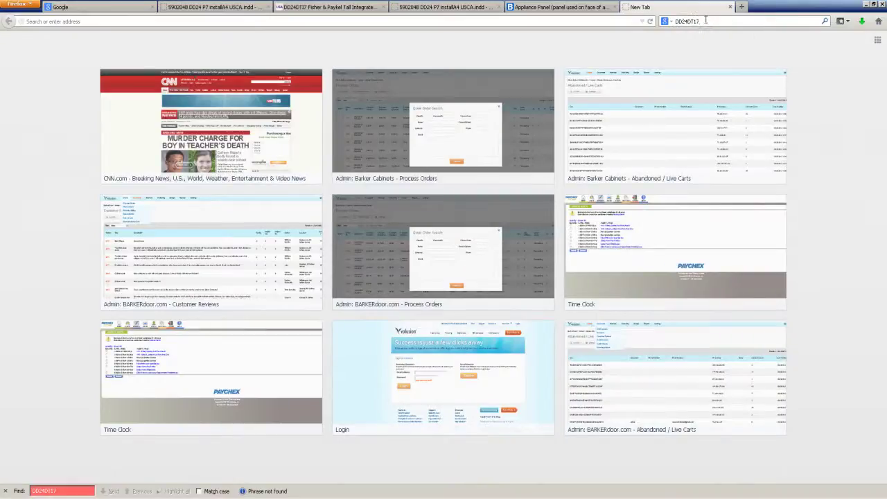
{"action": "left_click", "coordinate": [692, 20]}
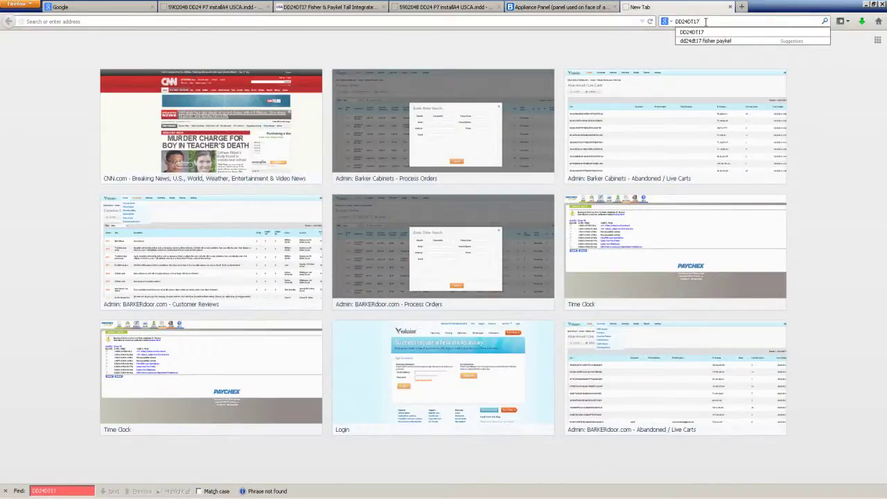
{"action": "key", "text": "Return"}
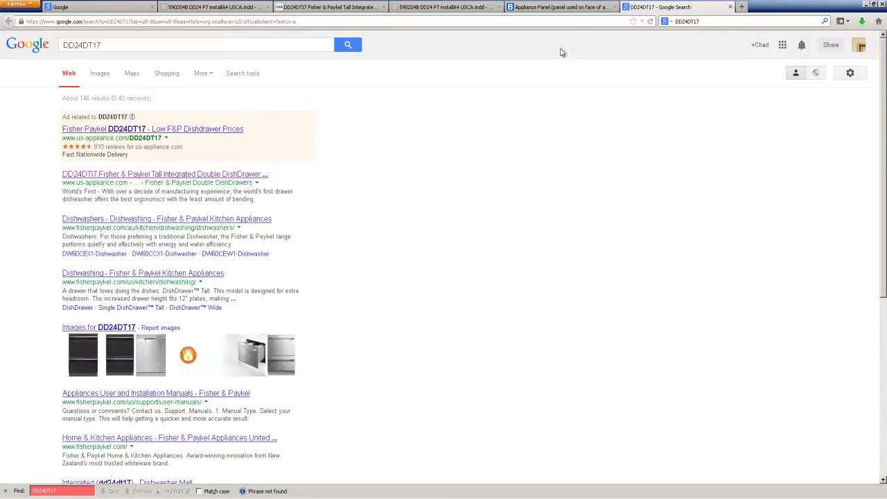
{"action": "left_click", "coordinate": [122, 176]}
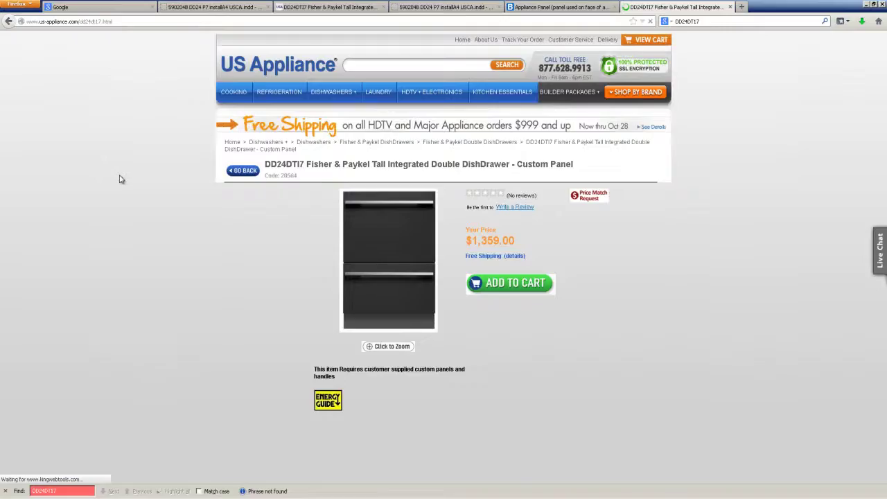
Step: Review the DishDrawer's requirements and features on the product page, and open its installation instructions PDF
{"action": "scroll", "coordinate": [566, 196], "scroll_direction": "down", "scroll_amount": 4}
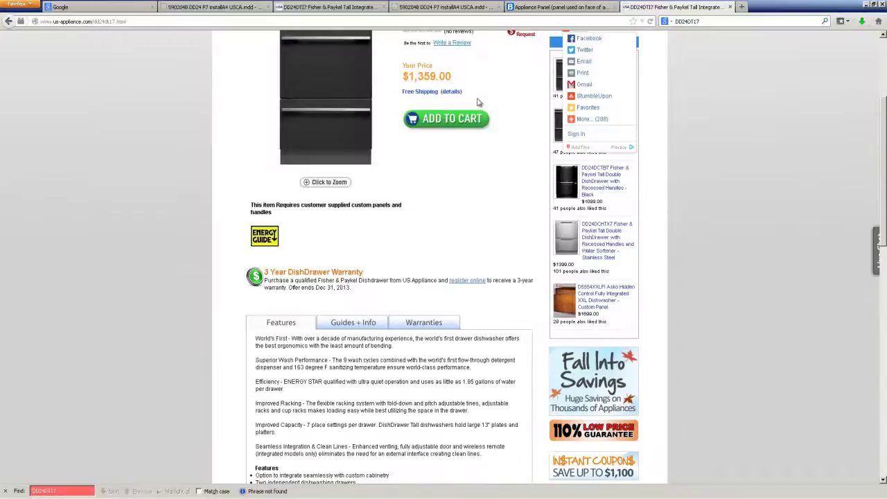
{"action": "left_click_drag", "start_coordinate": [463, 83], "coordinate": [401, 77]}
{"action": "scroll", "coordinate": [360, 148], "scroll_direction": "down", "scroll_amount": 7}
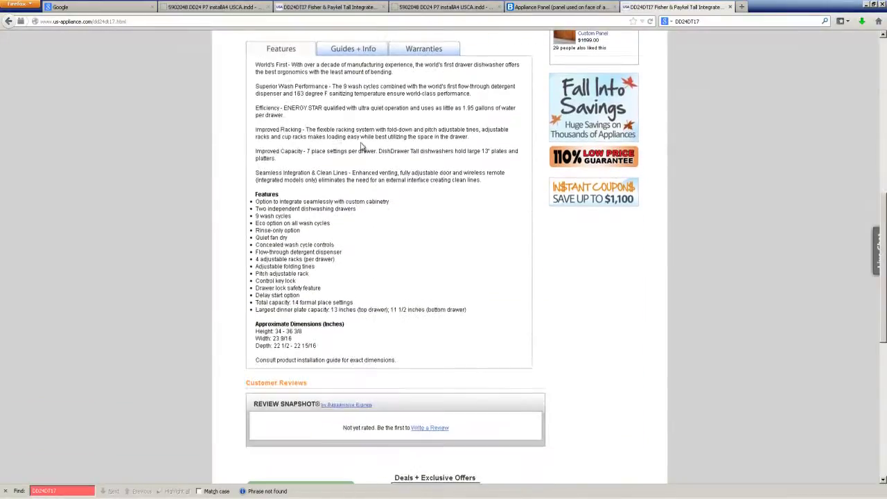
{"action": "scroll", "coordinate": [360, 166], "scroll_direction": "up", "scroll_amount": 3}
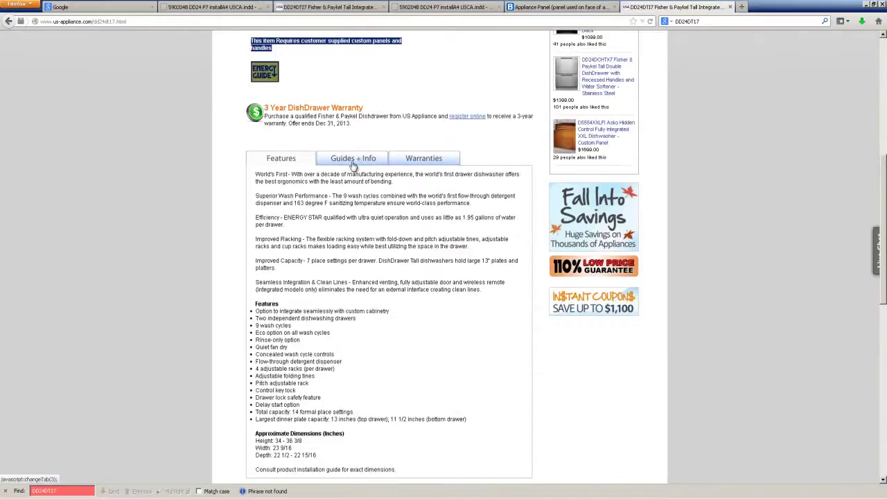
{"action": "left_click", "coordinate": [353, 166]}
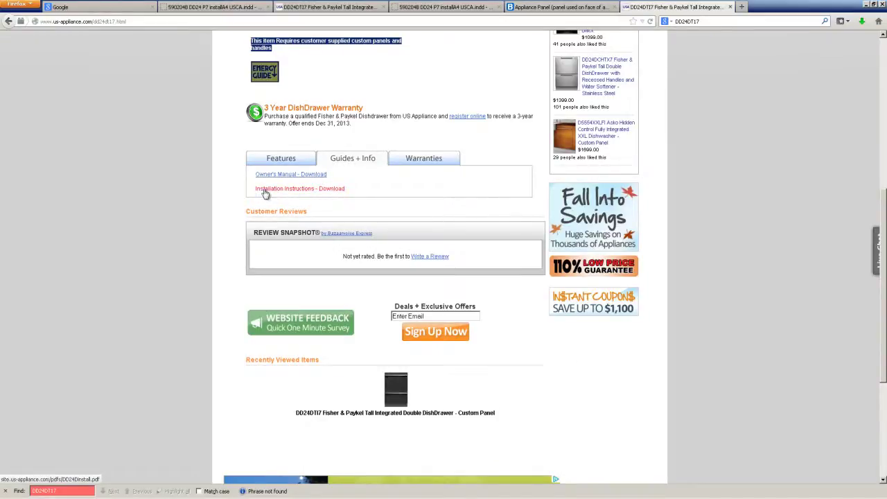
{"action": "left_click", "coordinate": [265, 192]}
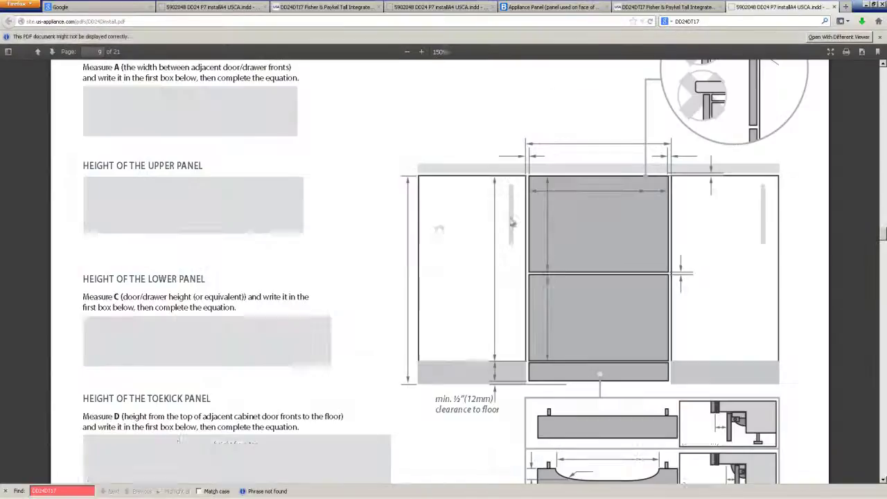
Step: Switch to the installation PDF in Adobe Acrobat and locate the page 2 installation sequence listing the dishwasher models
{"action": "scroll", "coordinate": [434, 389], "scroll_direction": "up", "scroll_amount": 5}
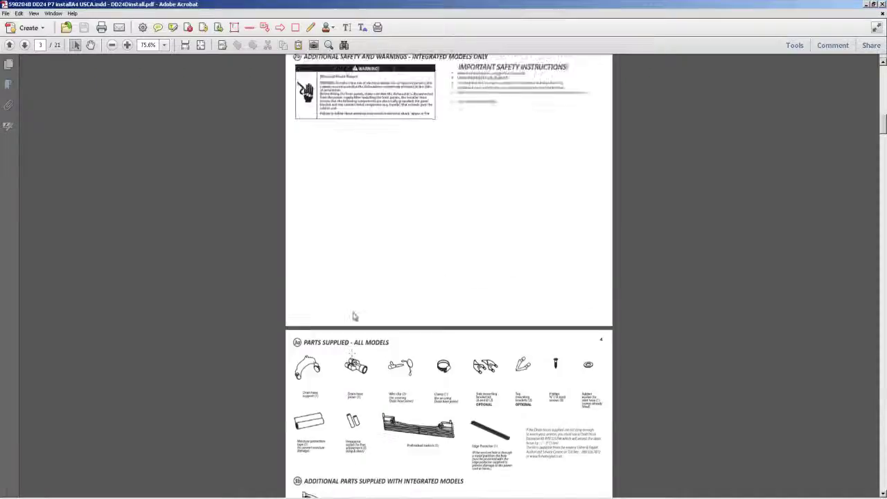
{"action": "scroll", "coordinate": [354, 316], "scroll_direction": "up", "scroll_amount": 15}
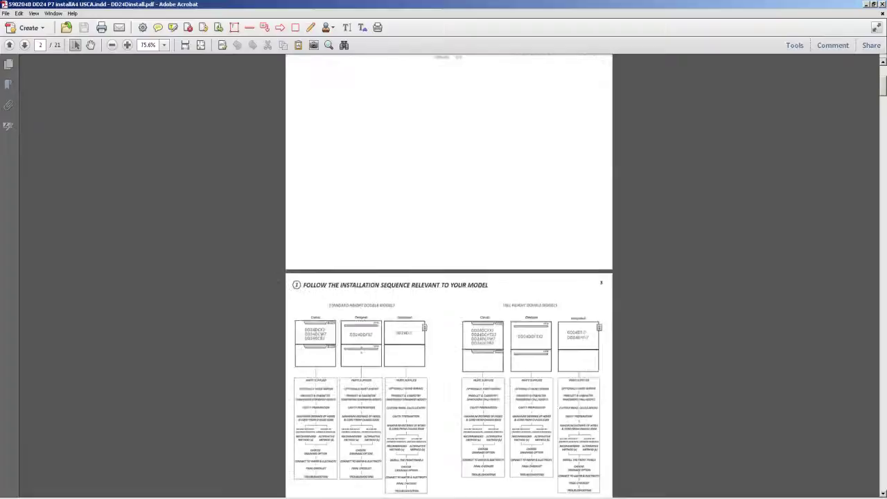
{"action": "scroll", "coordinate": [363, 354], "scroll_direction": "up", "scroll_amount": 15}
{"action": "scroll", "coordinate": [482, 249], "scroll_direction": "down", "scroll_amount": 10}
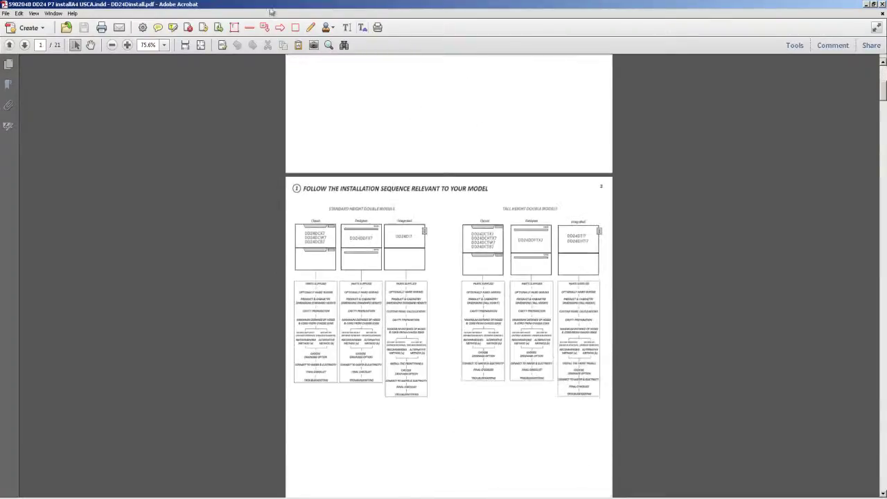
{"action": "scroll", "coordinate": [593, 230], "scroll_direction": "up", "scroll_amount": 3}
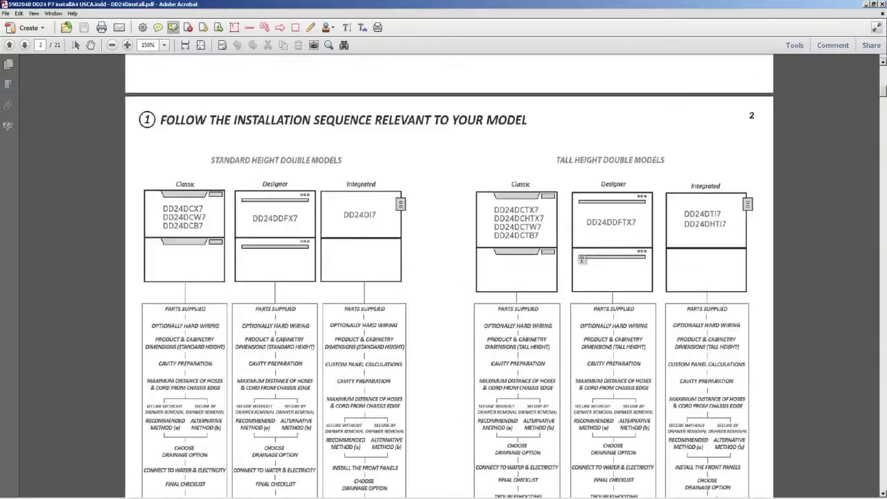
{"action": "scroll", "coordinate": [742, 144], "scroll_direction": "up", "scroll_amount": 1}
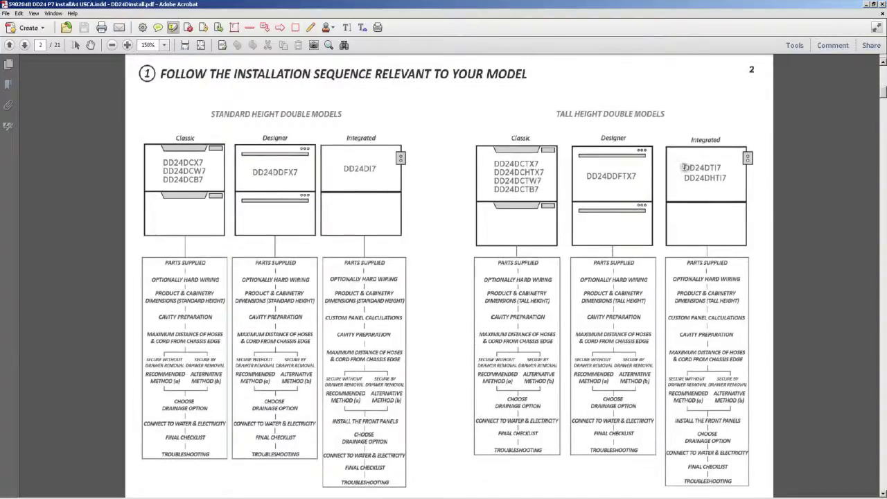
{"action": "left_click", "coordinate": [685, 168]}
{"action": "left_click", "coordinate": [365, 262]}
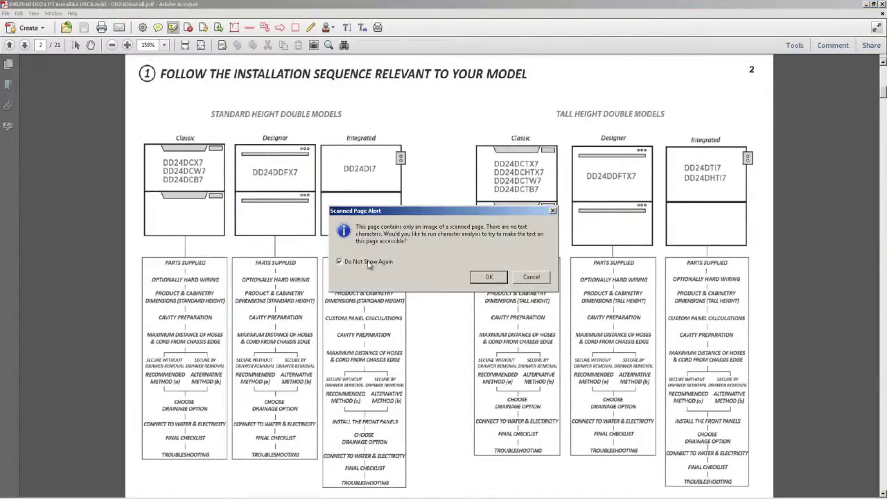
{"action": "left_click", "coordinate": [490, 277]}
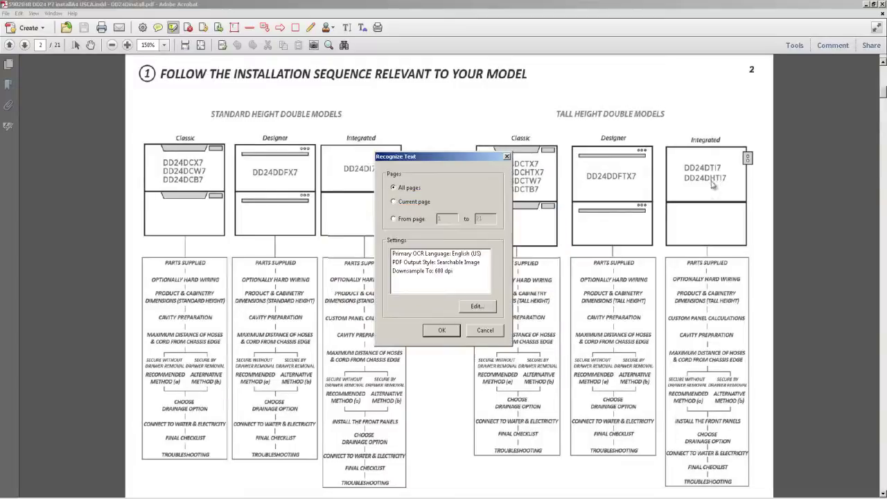
{"action": "left_click", "coordinate": [474, 328]}
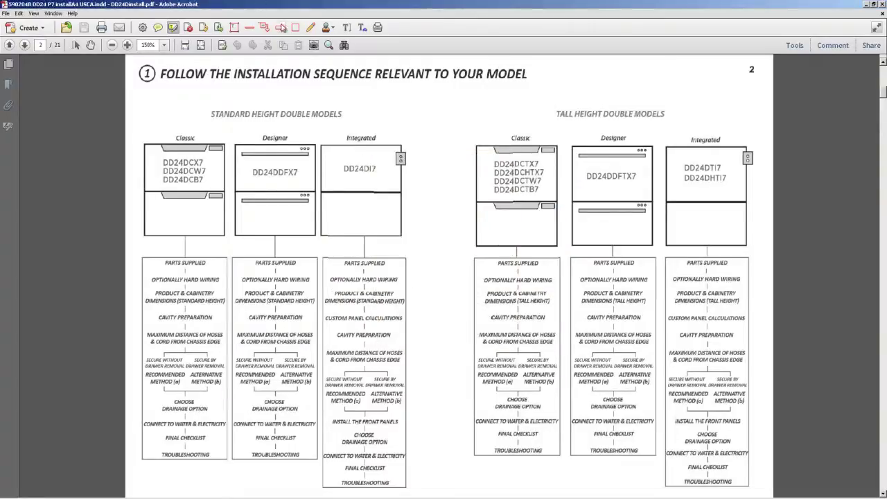
Step: Draw red rectangles around the integrated model DD24DTI7 and the Tall Height Double Models heading on page 2
{"action": "left_click", "coordinate": [295, 27]}
{"action": "left_click_drag", "start_coordinate": [680, 156], "coordinate": [726, 173]}
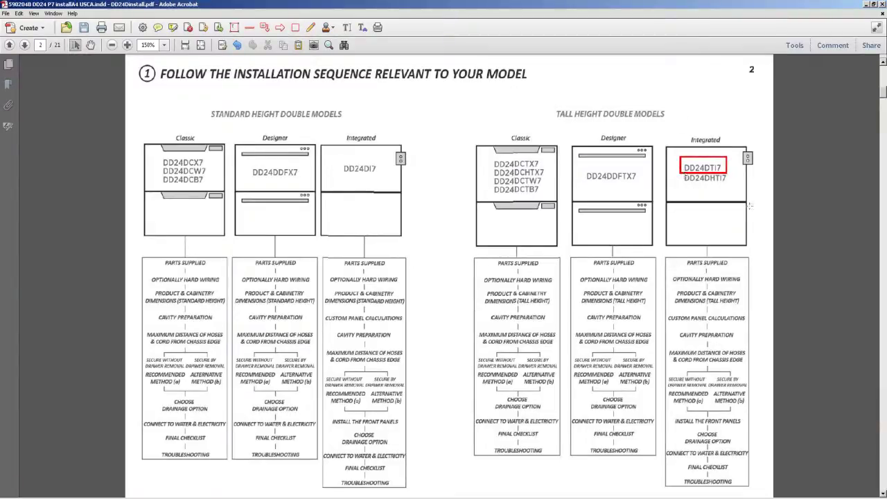
{"action": "scroll", "coordinate": [739, 210], "scroll_direction": "down", "scroll_amount": 15}
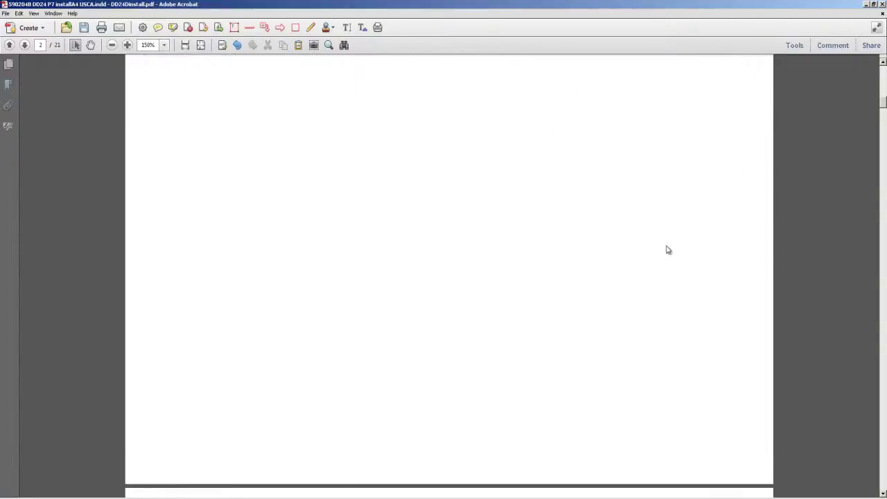
{"action": "scroll", "coordinate": [663, 253], "scroll_direction": "up", "scroll_amount": 15}
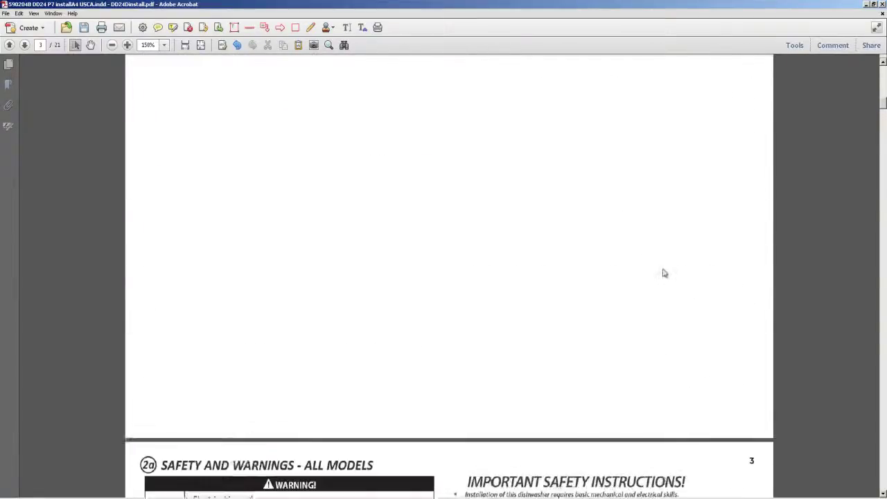
{"action": "scroll", "coordinate": [579, 141], "scroll_direction": "up", "scroll_amount": 3}
{"action": "scroll", "coordinate": [579, 141], "scroll_direction": "down", "scroll_amount": 2}
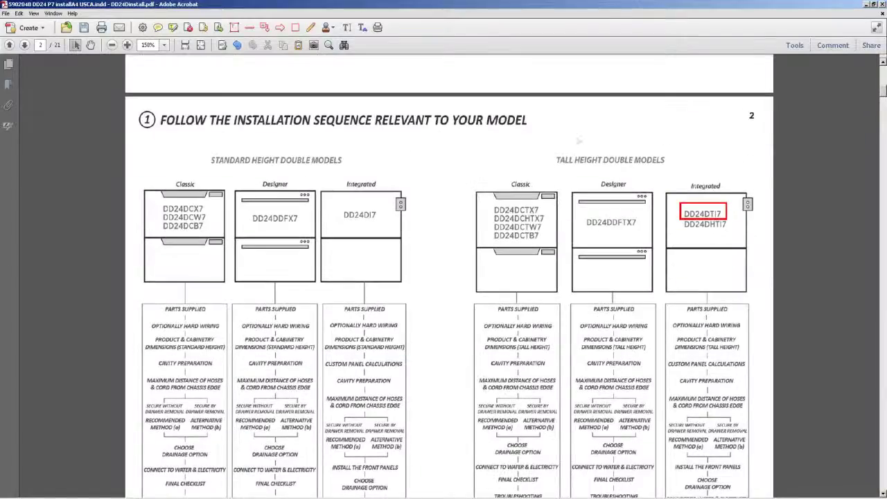
{"action": "left_click_drag", "start_coordinate": [553, 151], "coordinate": [682, 175]}
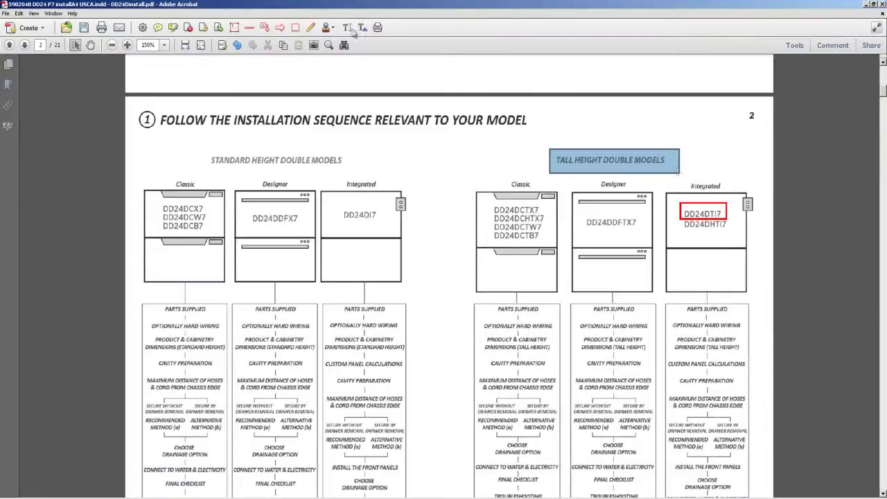
{"action": "left_click", "coordinate": [296, 27]}
{"action": "mouse_move", "coordinate": [550, 144]}
{"action": "left_mouse_down"}
{"action": "mouse_move", "coordinate": [670, 169]}
{"action": "mouse_move", "coordinate": [680, 182]}
{"action": "left_mouse_up"}
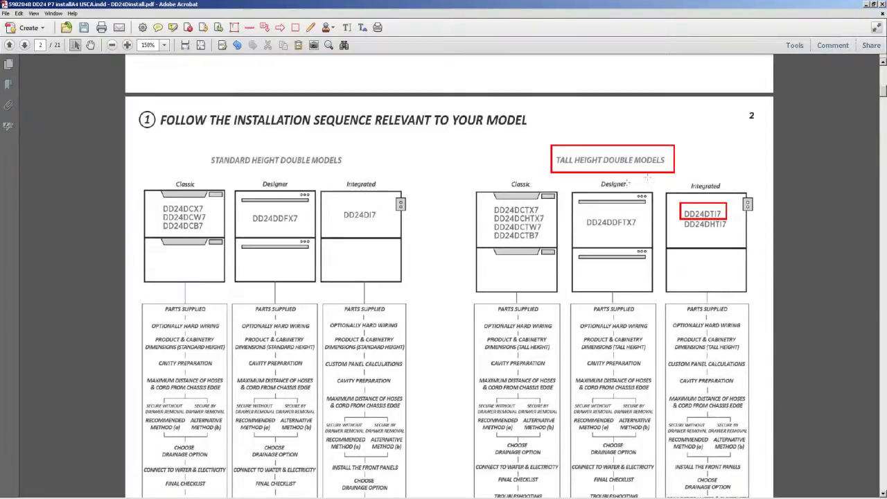
Step: Draw a red rectangle around row G, height of chassis, in the Product Dimensions table on page 6
{"action": "scroll", "coordinate": [605, 203], "scroll_direction": "down", "scroll_amount": 10}
{"action": "scroll", "coordinate": [604, 203], "scroll_direction": "down", "scroll_amount": 15}
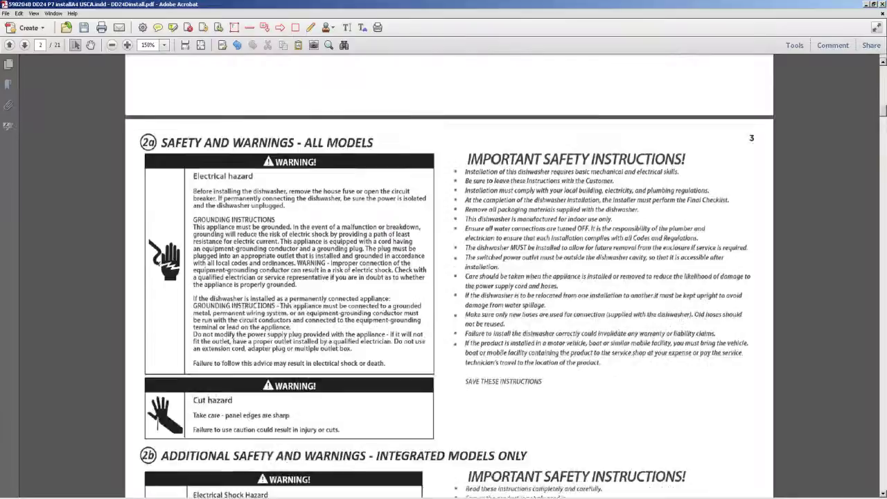
{"action": "scroll", "coordinate": [593, 198], "scroll_direction": "down", "scroll_amount": 15}
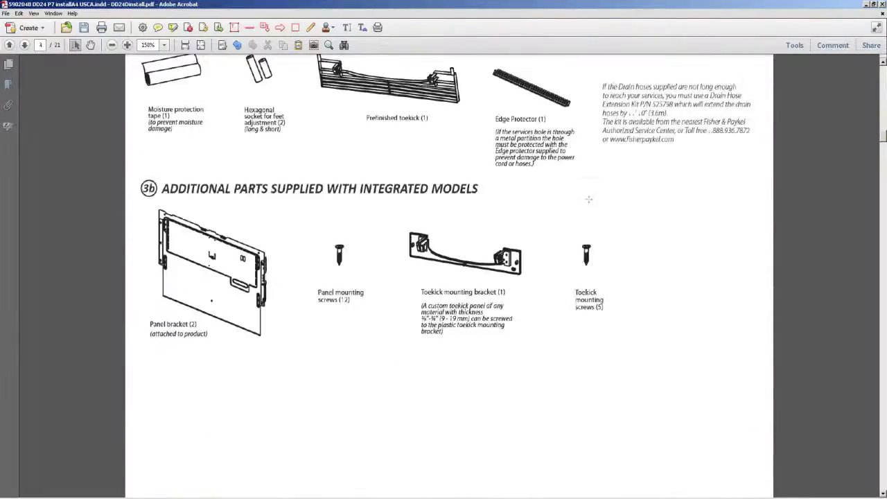
{"action": "scroll", "coordinate": [575, 187], "scroll_direction": "down", "scroll_amount": 15}
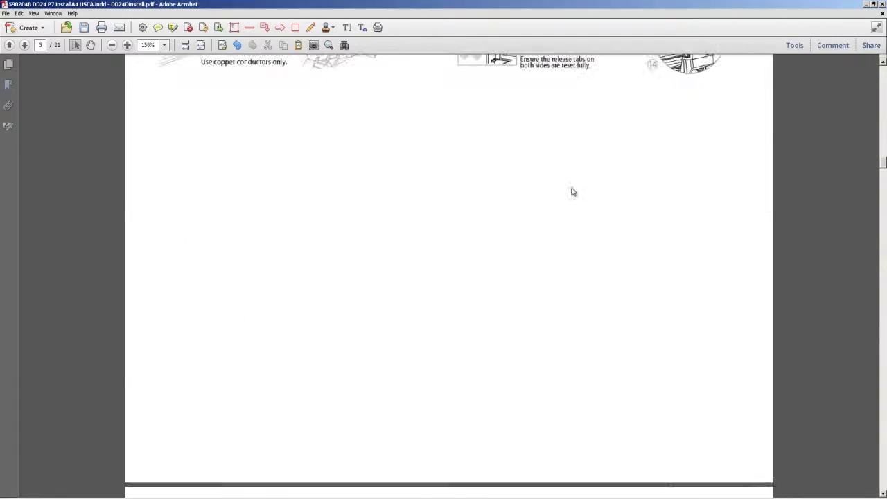
{"action": "scroll", "coordinate": [570, 186], "scroll_direction": "down", "scroll_amount": 3}
{"action": "scroll", "coordinate": [570, 186], "scroll_direction": "up", "scroll_amount": 7}
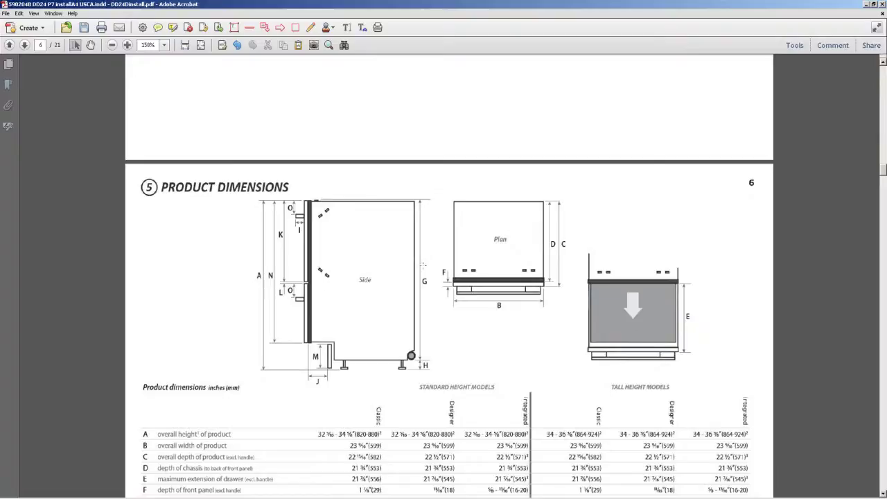
{"action": "scroll", "coordinate": [414, 250], "scroll_direction": "down", "scroll_amount": 3}
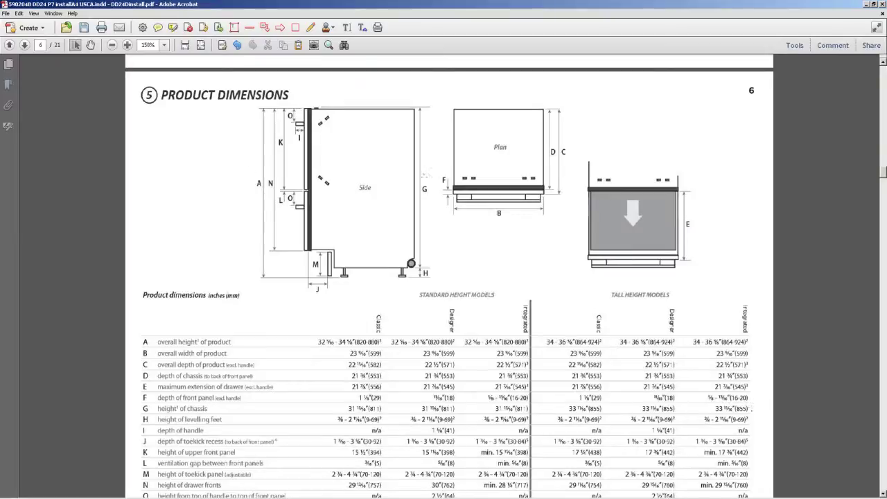
{"action": "left_click", "coordinate": [295, 27]}
{"action": "scroll", "coordinate": [678, 353], "scroll_direction": "down", "scroll_amount": 2}
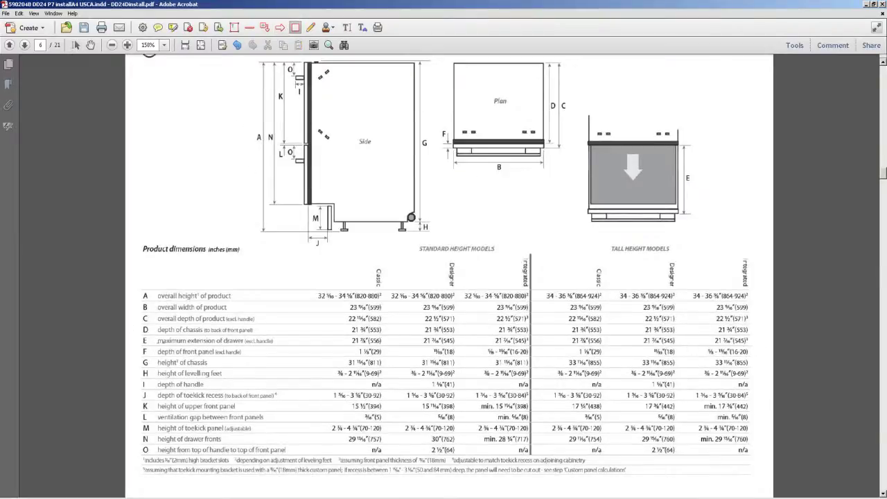
{"action": "left_click_drag", "start_coordinate": [138, 357], "coordinate": [757, 373]}
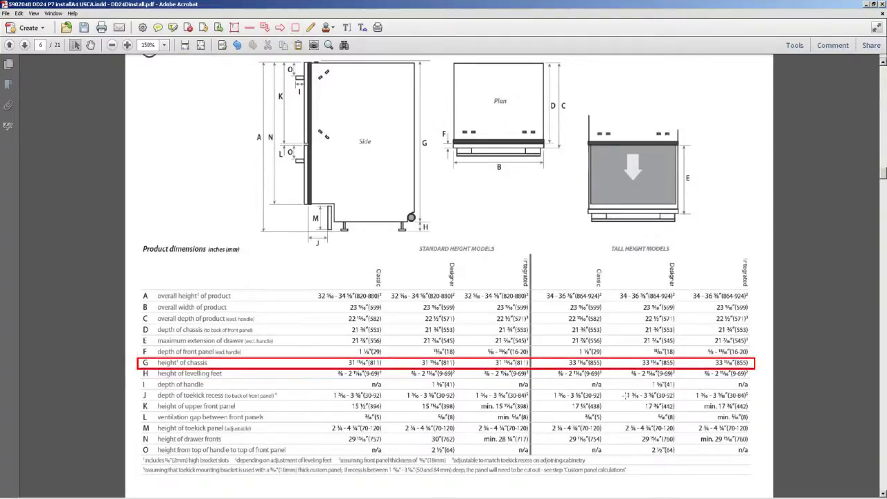
Step: Locate the Cabinetry Dimensions table on page 7 and mark row P, inside height of cavity, across all models
{"action": "scroll", "coordinate": [518, 272], "scroll_direction": "up", "scroll_amount": 2}
{"action": "scroll", "coordinate": [503, 299], "scroll_direction": "down", "scroll_amount": 20}
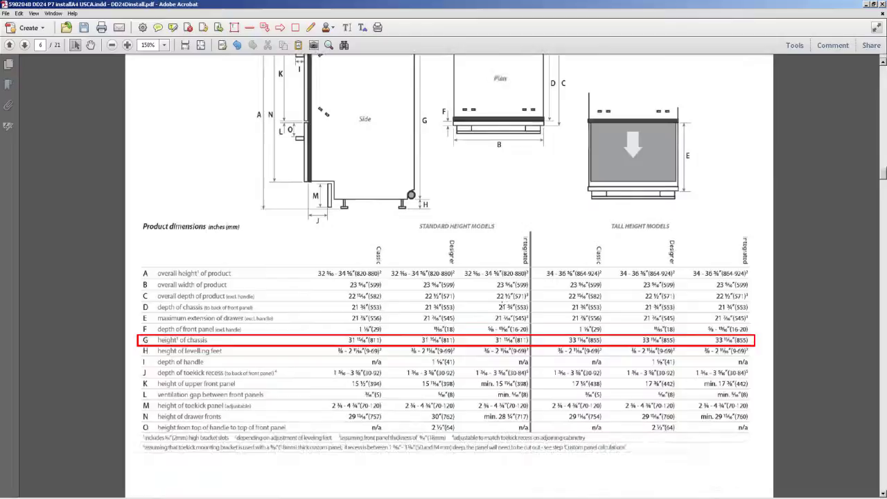
{"action": "scroll", "coordinate": [497, 304], "scroll_direction": "up", "scroll_amount": 4}
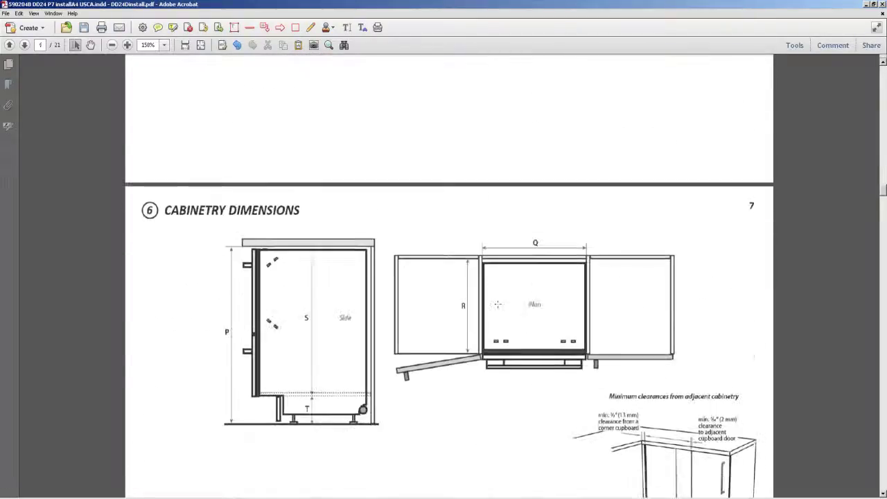
{"action": "scroll", "coordinate": [497, 304], "scroll_direction": "down", "scroll_amount": 9}
{"action": "scroll", "coordinate": [573, 294], "scroll_direction": "up", "scroll_amount": 2}
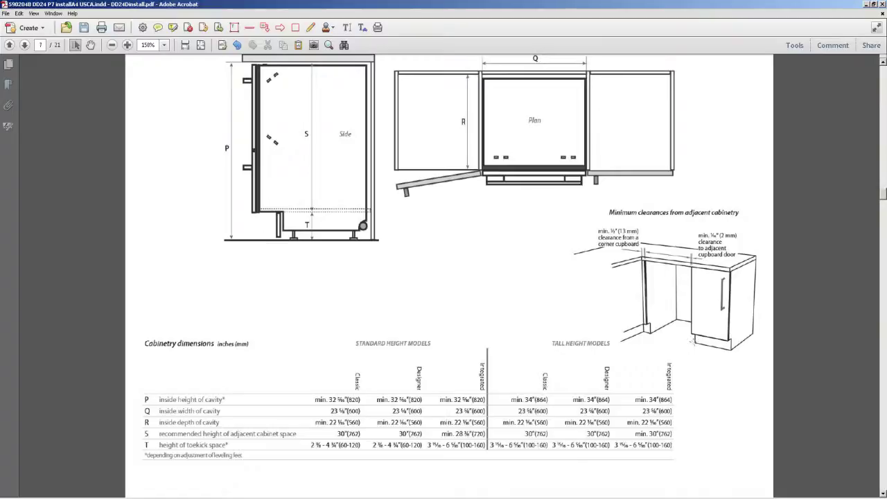
{"action": "scroll", "coordinate": [691, 340], "scroll_direction": "up", "scroll_amount": 2}
{"action": "scroll", "coordinate": [693, 339], "scroll_direction": "down", "scroll_amount": 1}
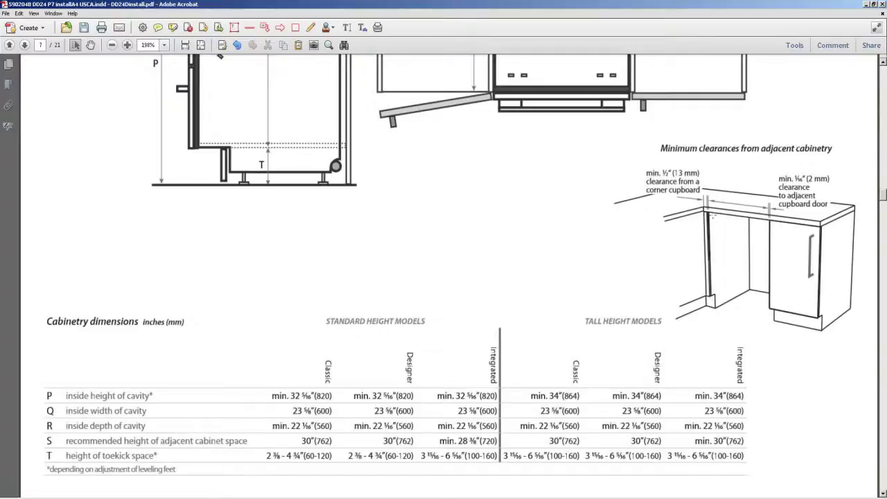
{"action": "left_click_drag", "start_coordinate": [39, 386], "coordinate": [753, 409]}
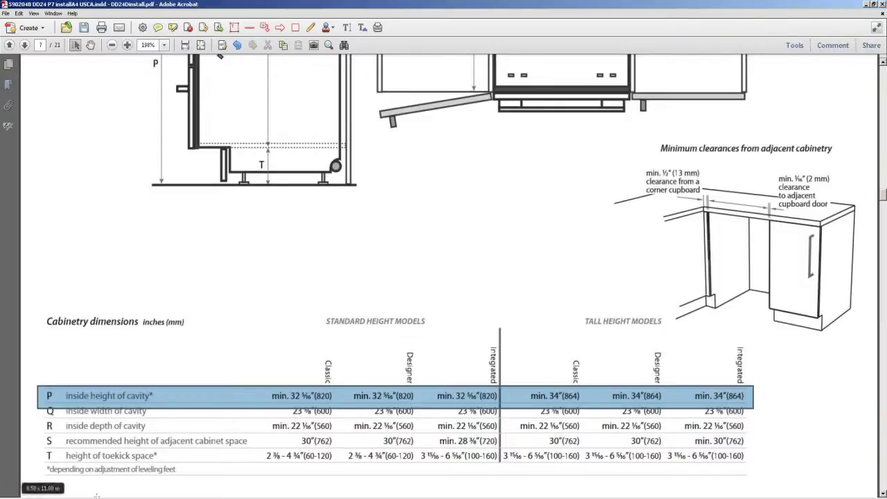
Step: Switch to the Barker Cabinets site in Firefox and open the Base Appliance Case product among the appliance base cabinets
{"action": "key", "text": "alt+Tab"}
{"action": "left_click", "coordinate": [533, 8]}
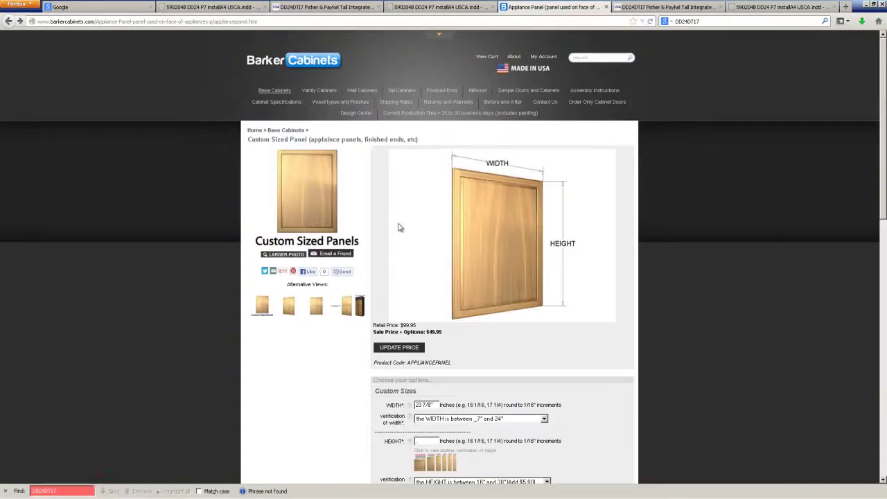
{"action": "left_click", "coordinate": [276, 91]}
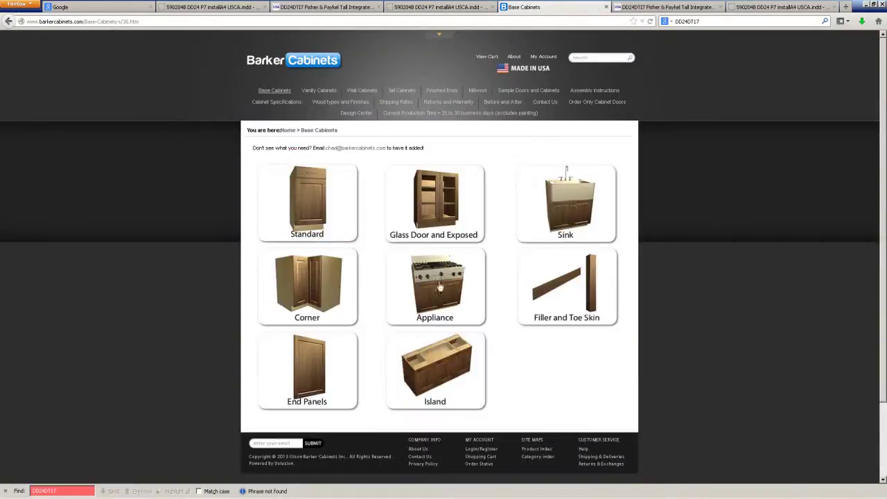
{"action": "left_click", "coordinate": [444, 286]}
{"action": "scroll", "coordinate": [303, 200], "scroll_direction": "down", "scroll_amount": 3}
{"action": "left_click", "coordinate": [303, 200]}
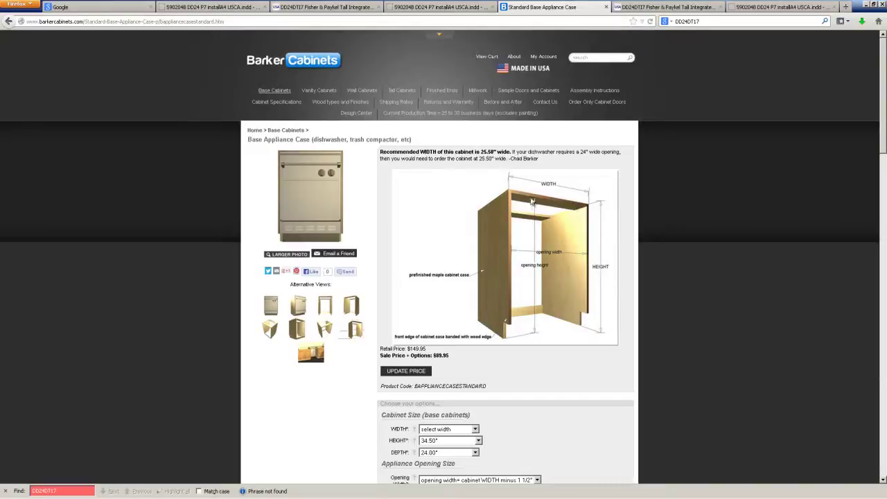
Step: Review the Base Appliance Case's cabinet height choices and its opening height rule
{"action": "scroll", "coordinate": [473, 277], "scroll_direction": "down", "scroll_amount": 5}
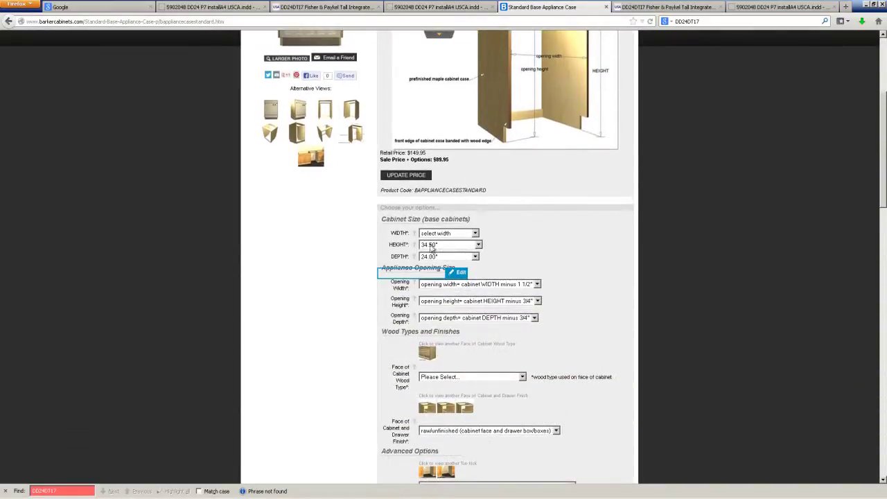
{"action": "left_click", "coordinate": [431, 248]}
{"action": "left_click", "coordinate": [434, 394]}
{"action": "left_click", "coordinate": [445, 302]}
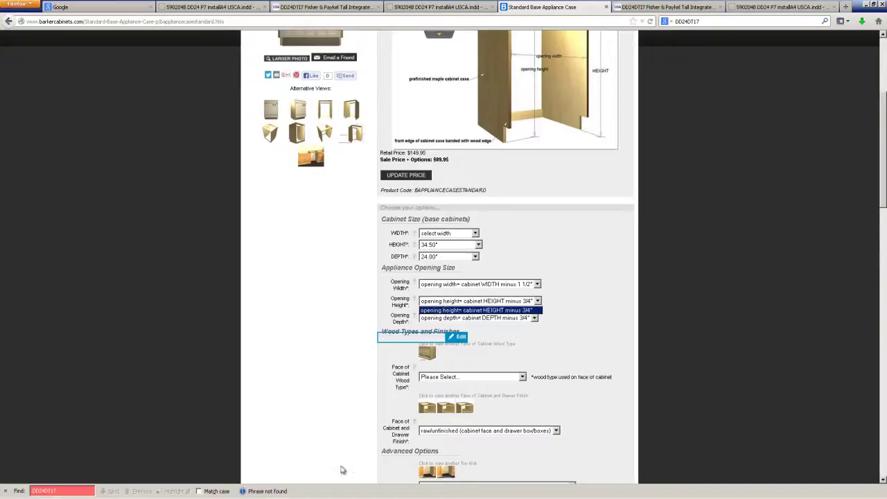
Step: Return to the installation PDF in Acrobat and examine the cavity drawings and tall integrated model's cabinetry dimensions on page 7
{"action": "key", "text": "alt+Tab"}
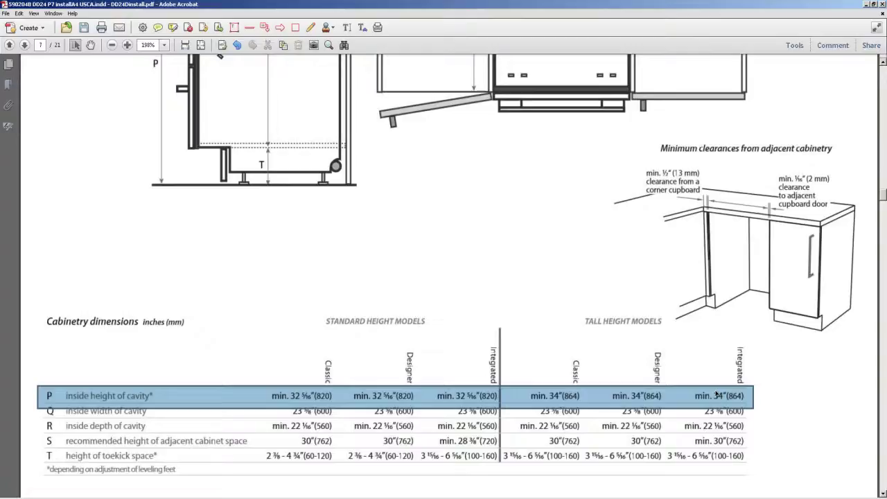
{"action": "scroll", "coordinate": [717, 395], "scroll_direction": "up", "scroll_amount": 5}
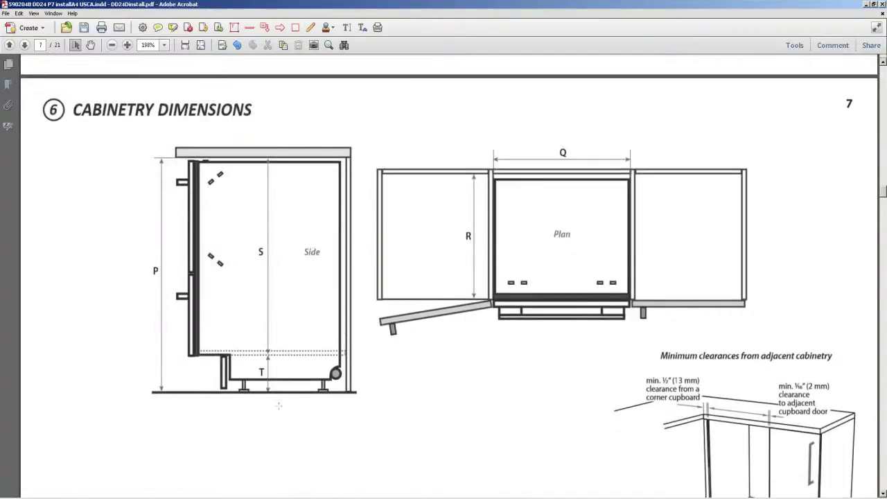
{"action": "scroll", "coordinate": [278, 406], "scroll_direction": "down", "scroll_amount": 4}
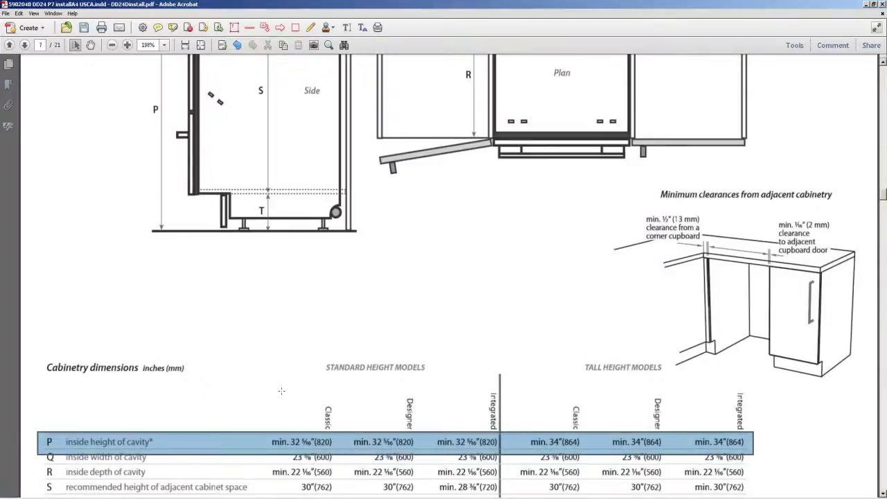
{"action": "scroll", "coordinate": [281, 391], "scroll_direction": "down", "scroll_amount": 2}
{"action": "scroll", "coordinate": [281, 391], "scroll_direction": "up", "scroll_amount": 4}
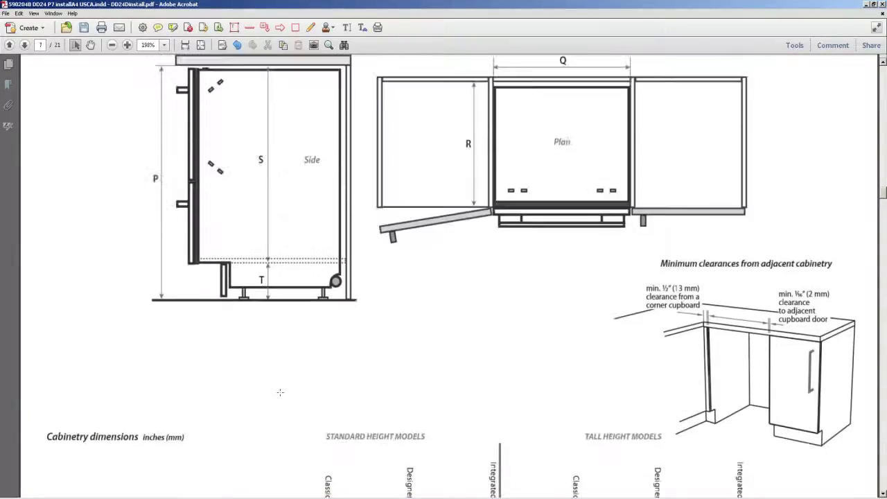
{"action": "scroll", "coordinate": [280, 392], "scroll_direction": "down", "scroll_amount": 2}
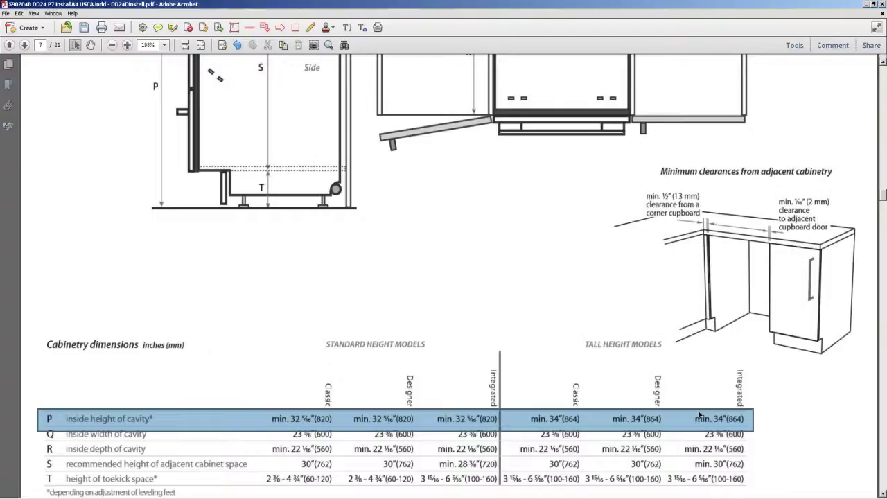
{"action": "scroll", "coordinate": [700, 415], "scroll_direction": "down", "scroll_amount": 3}
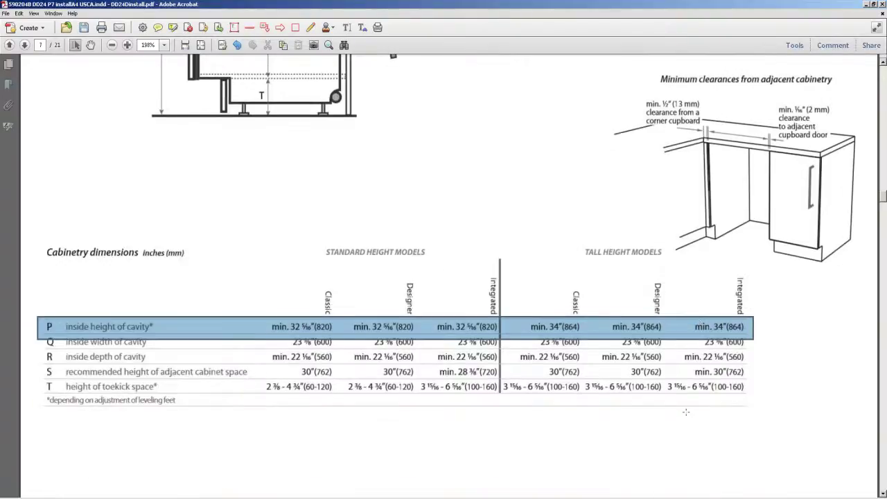
{"action": "scroll", "coordinate": [686, 414], "scroll_direction": "down", "scroll_amount": 2}
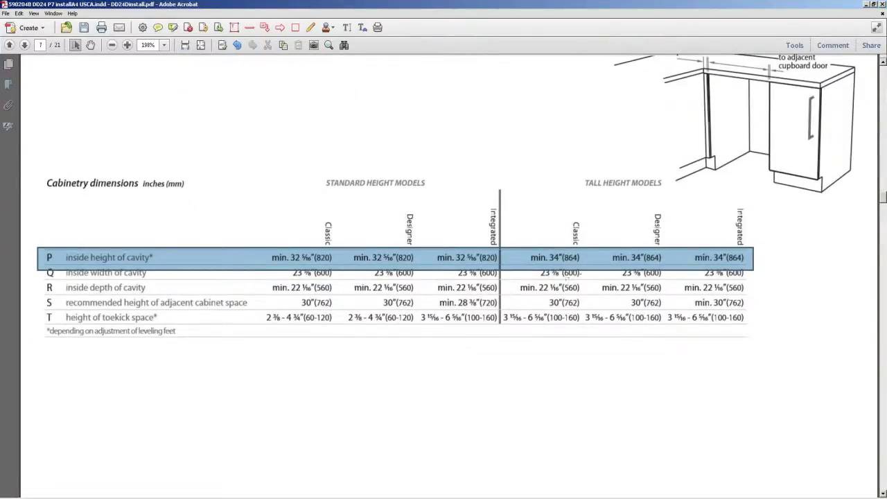
Step: Switch to the Solid Ultimate plan, delete appliance case #43, and set the remaining wall 2 base cabinet's left clearance to 3
{"action": "key", "text": "alt+Tab"}
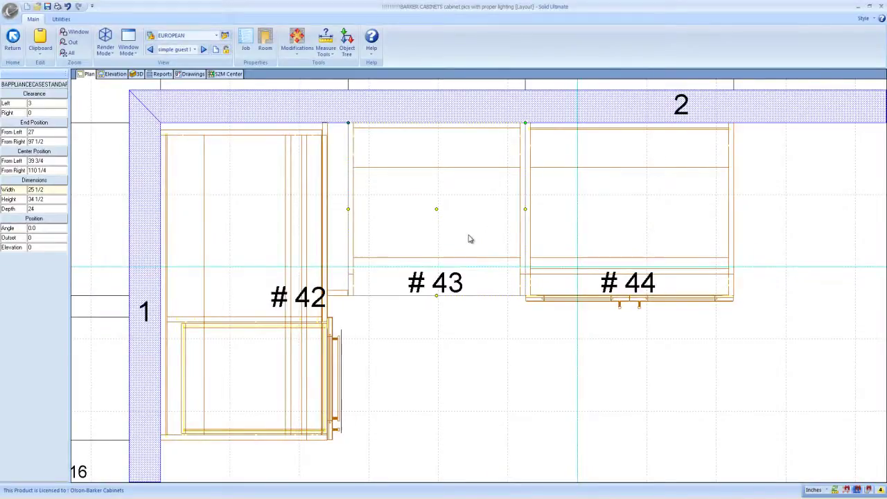
{"action": "key", "text": "Delete"}
{"action": "left_click", "coordinate": [549, 249]}
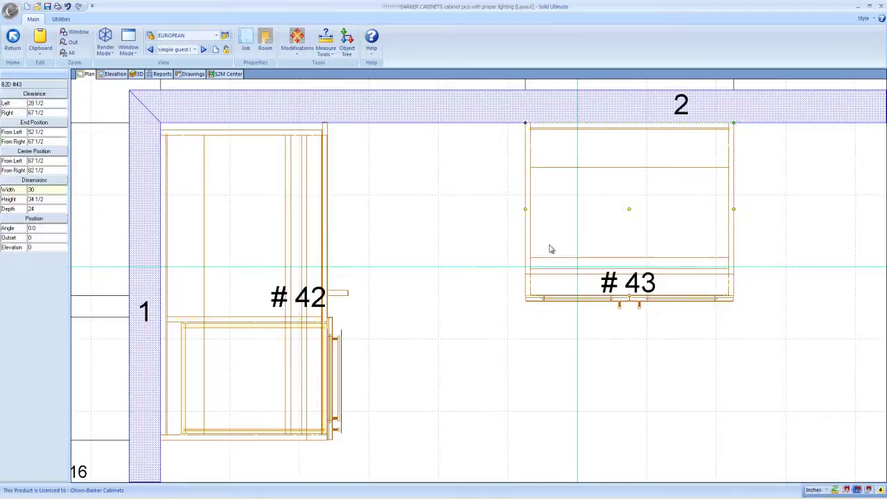
{"action": "left_click", "coordinate": [42, 104]}
{"action": "type", "text": "3"}
{"action": "key", "text": "Return"}
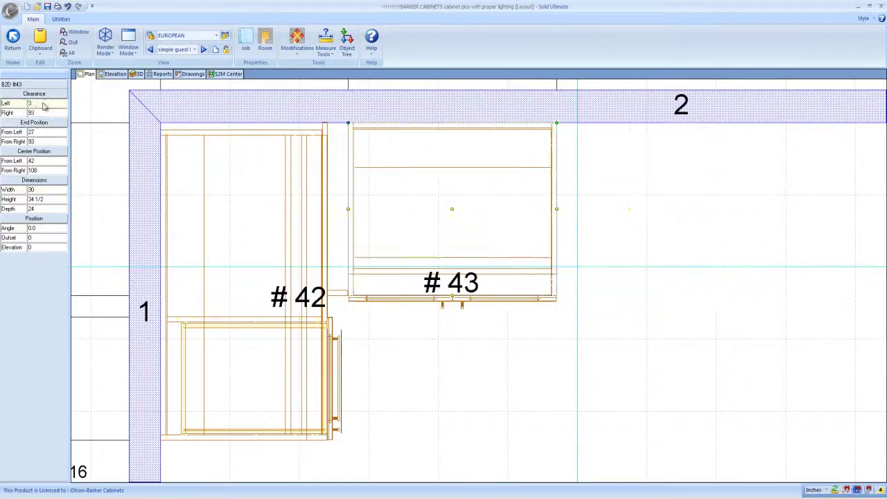
Step: Set the wall 2 base cabinet's left clearance to 27 to leave a 24-inch opening beyond the filler
{"action": "left_click", "coordinate": [43, 103]}
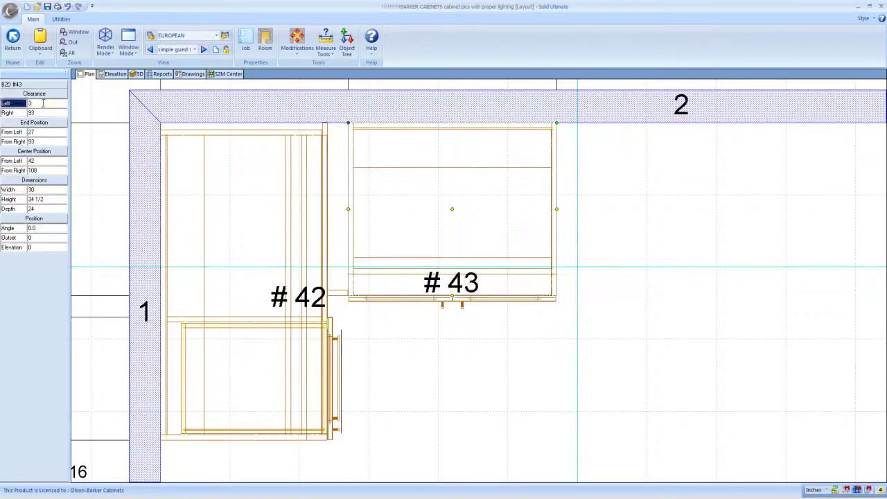
{"action": "type", "text": "+3"}
{"action": "type", "text": "4"}
{"action": "key", "text": "Return"}
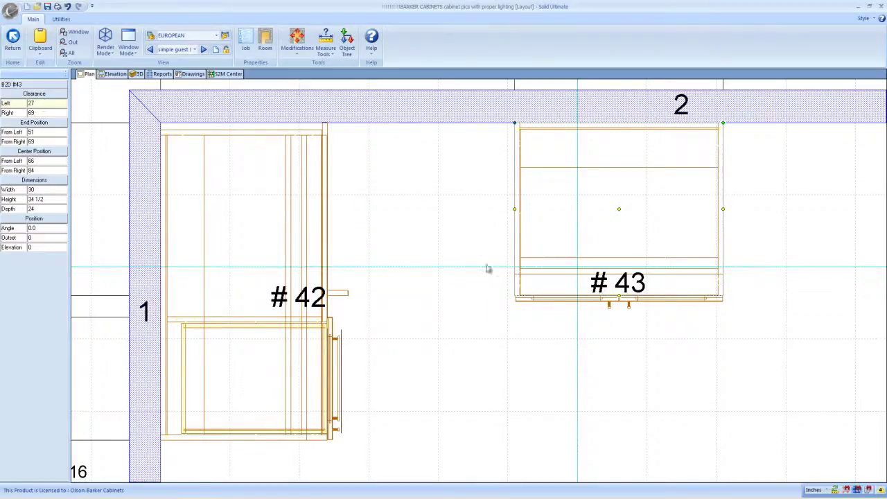
Step: Measure the opening from the corner cabinet's filler end to the left edge of base cabinet #43
{"action": "left_click", "coordinate": [325, 40]}
{"action": "scroll", "coordinate": [426, 291], "scroll_direction": "up", "scroll_amount": 2}
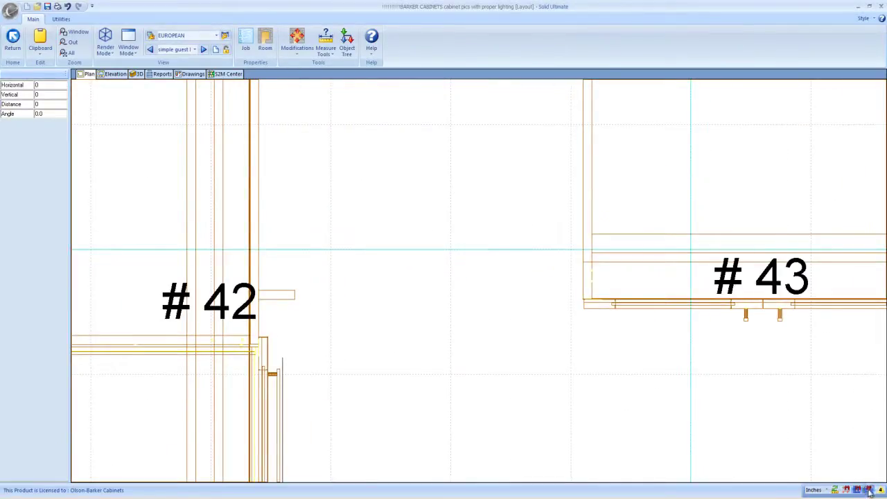
{"action": "left_click_drag", "start_coordinate": [297, 294], "coordinate": [589, 295]}
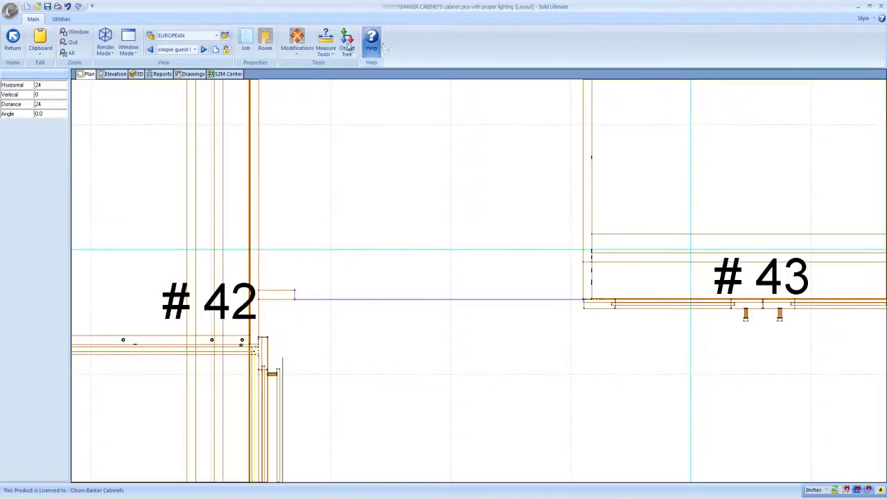
Step: Add a simple dimension in the plan from the filler's end to the front left corner of base cabinet #43
{"action": "left_click", "coordinate": [12, 42]}
{"action": "left_click", "coordinate": [41, 249]}
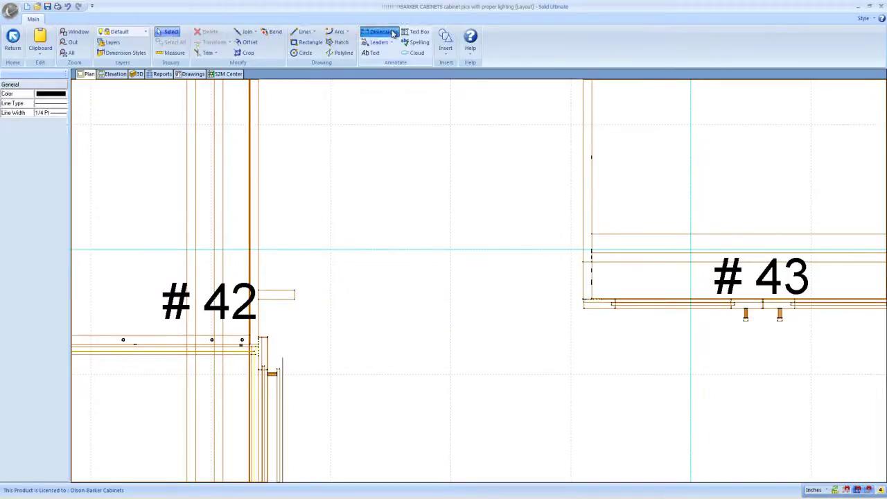
{"action": "left_click", "coordinate": [299, 297]}
{"action": "left_click", "coordinate": [584, 298]}
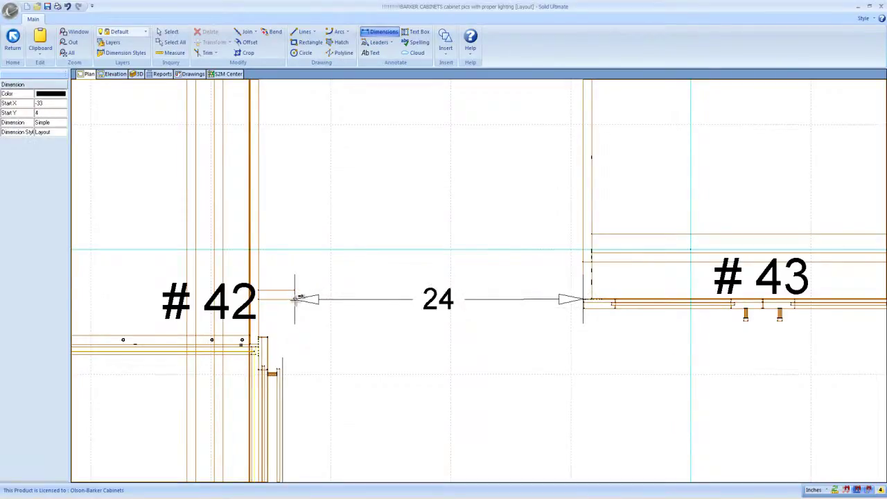
Step: Inspect both ends of the new opening dimension up close, and view the dishwasher opening between the cabinets in 3D
{"action": "scroll", "coordinate": [299, 298], "scroll_direction": "up", "scroll_amount": 4}
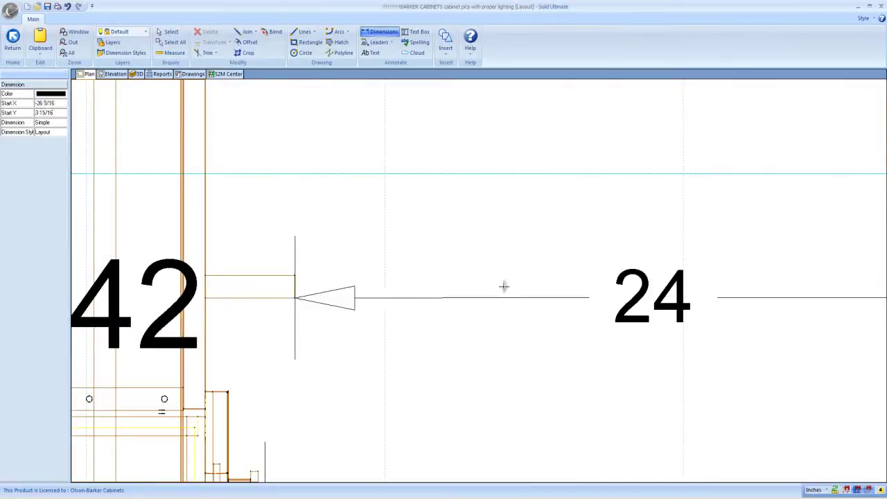
{"action": "scroll", "coordinate": [679, 294], "scroll_direction": "right", "scroll_amount": 4}
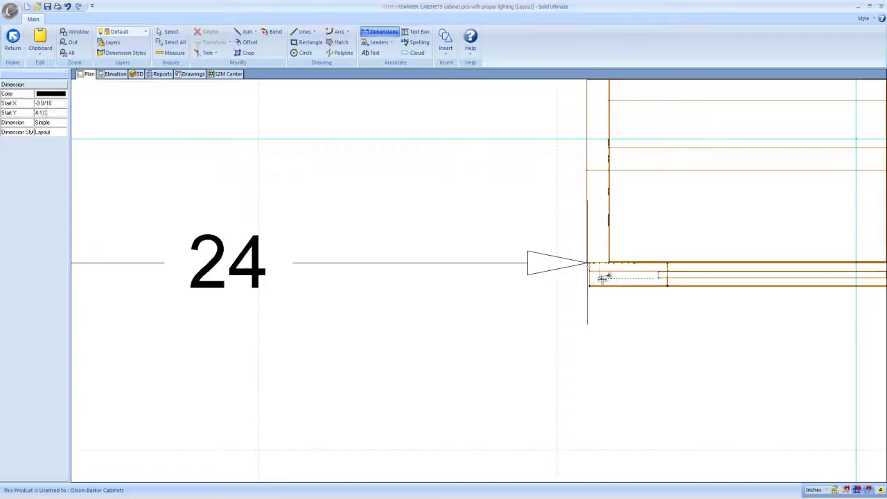
{"action": "scroll", "coordinate": [611, 275], "scroll_direction": "up", "scroll_amount": 3}
{"action": "scroll", "coordinate": [562, 272], "scroll_direction": "down", "scroll_amount": 2}
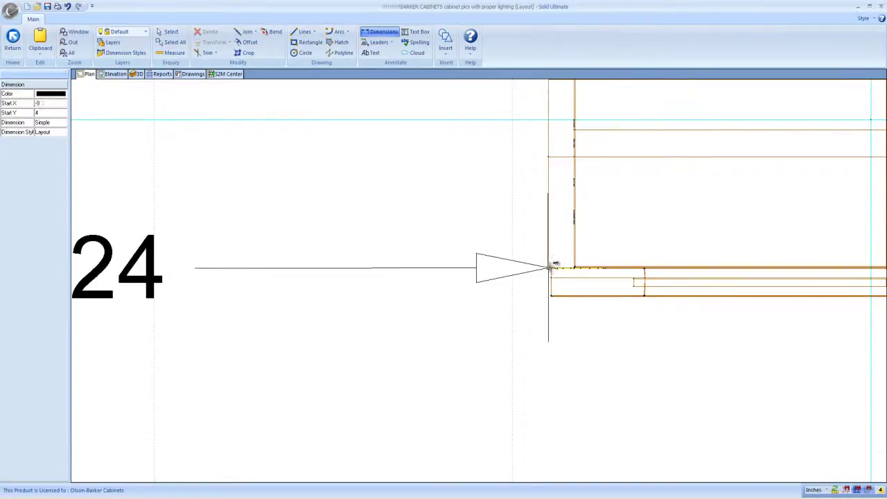
{"action": "scroll", "coordinate": [404, 275], "scroll_direction": "down", "scroll_amount": 3}
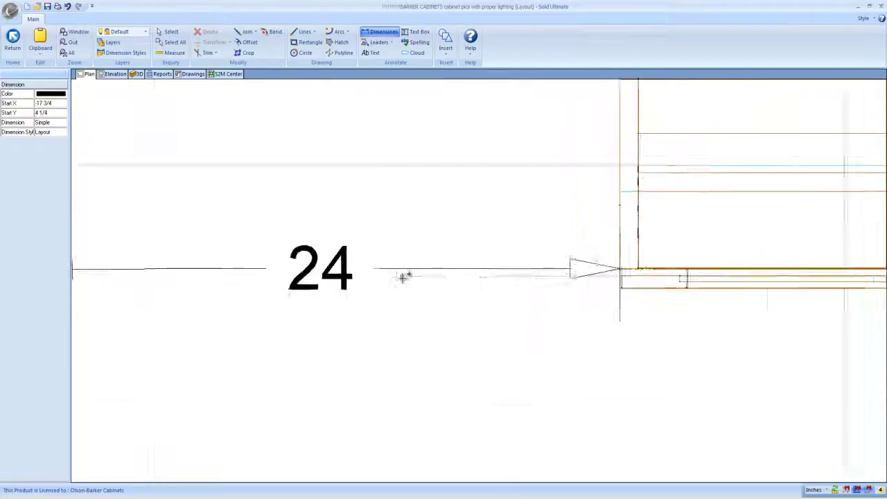
{"action": "left_click", "coordinate": [136, 73]}
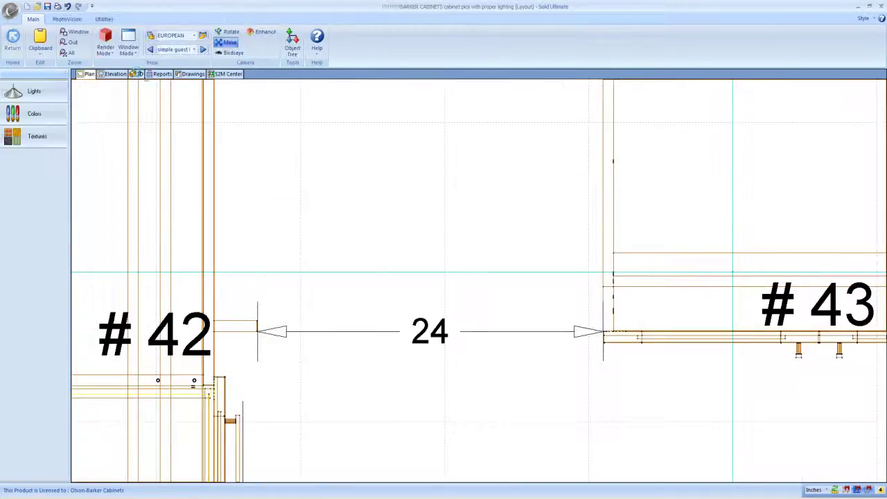
{"action": "scroll", "coordinate": [483, 352], "scroll_direction": "up", "scroll_amount": 5}
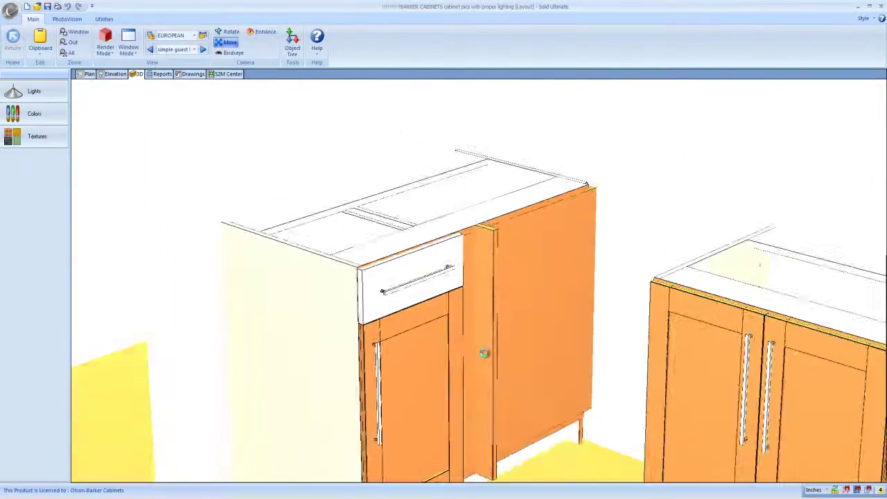
{"action": "scroll", "coordinate": [513, 350], "scroll_direction": "up", "scroll_amount": 3}
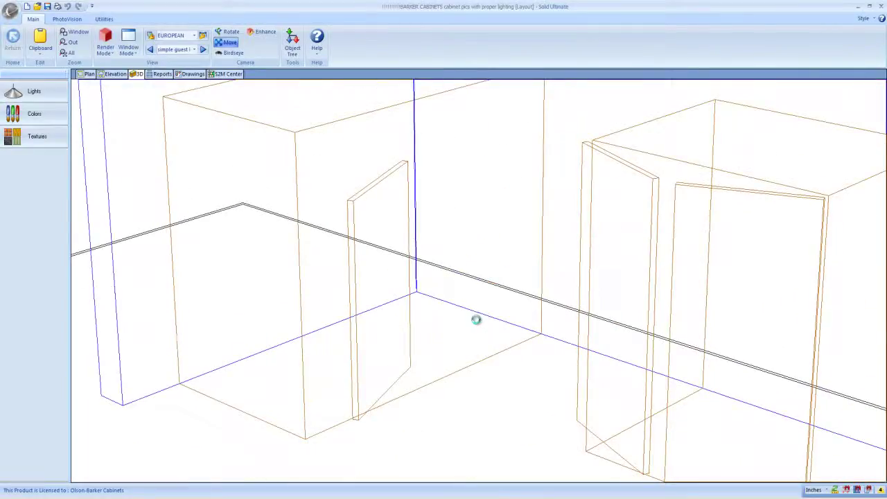
Step: In the Acrobat installation PDF, examine section 7a on custom panel calculations for standard height integrated models
{"action": "scroll", "coordinate": [476, 321], "scroll_direction": "down", "scroll_amount": 3}
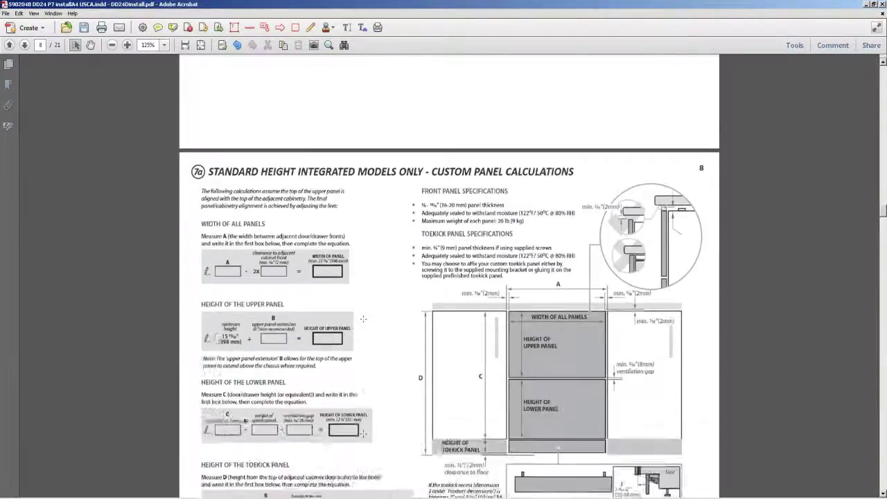
{"action": "scroll", "coordinate": [363, 319], "scroll_direction": "down", "scroll_amount": 3}
{"action": "scroll", "coordinate": [363, 319], "scroll_direction": "up", "scroll_amount": 3}
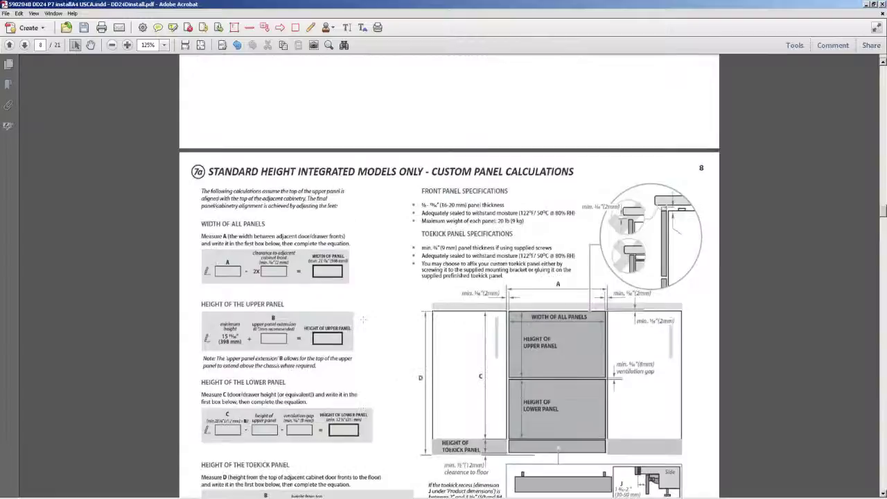
{"action": "scroll", "coordinate": [364, 318], "scroll_direction": "down", "scroll_amount": 2}
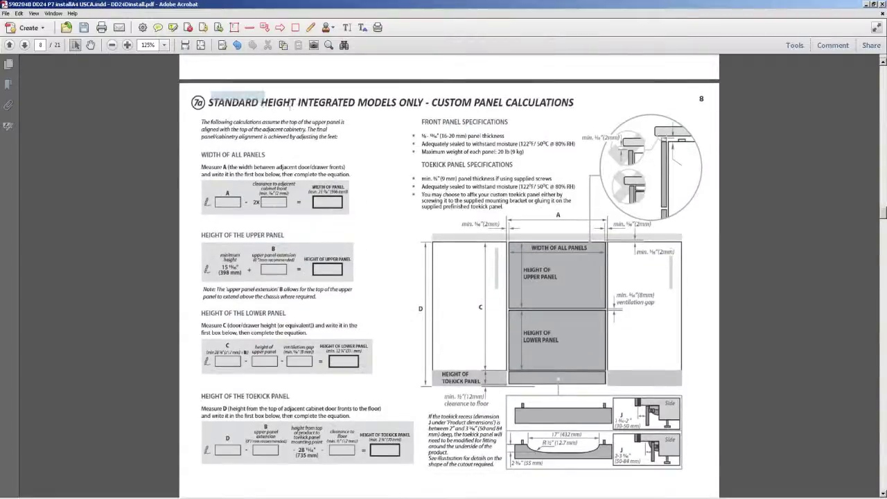
{"action": "left_click_drag", "start_coordinate": [290, 104], "coordinate": [604, 104]}
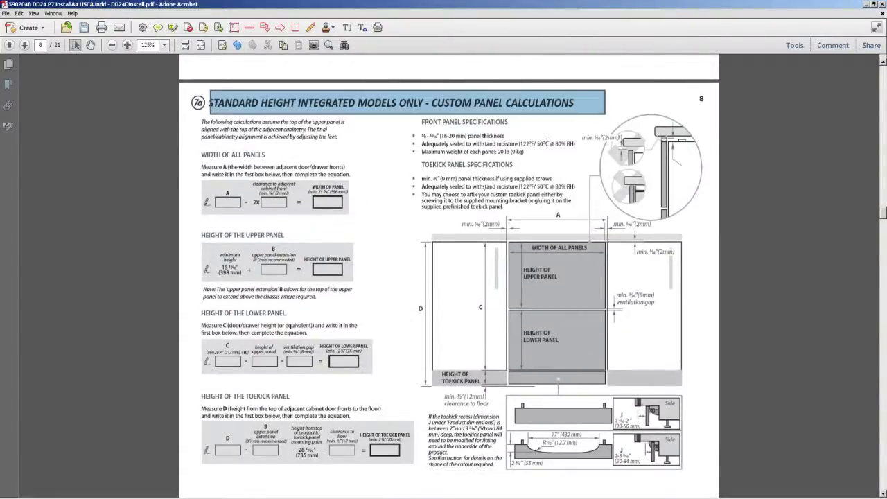
Step: Outline the section 7b heading, "Tall Height Integrated Models Only - Custom Panel Calculations", with a red rectangle on page 9
{"action": "scroll", "coordinate": [465, 228], "scroll_direction": "down", "scroll_amount": 15}
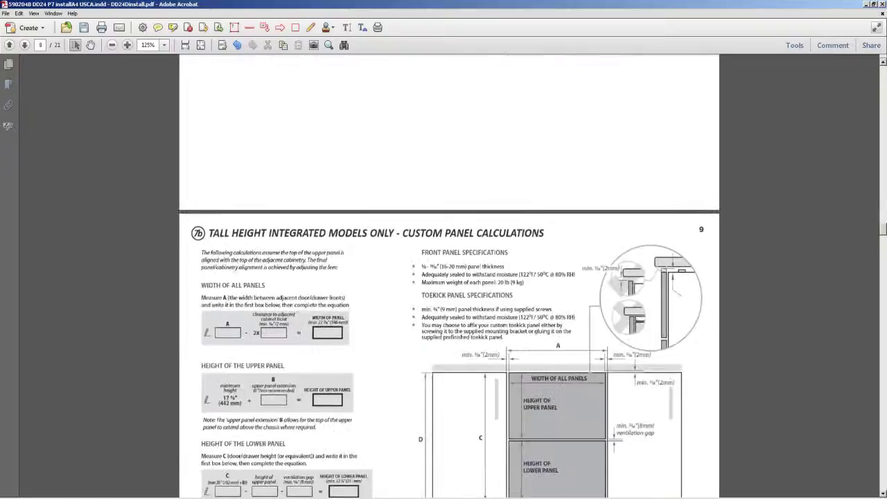
{"action": "left_click_drag", "start_coordinate": [207, 224], "coordinate": [576, 234]}
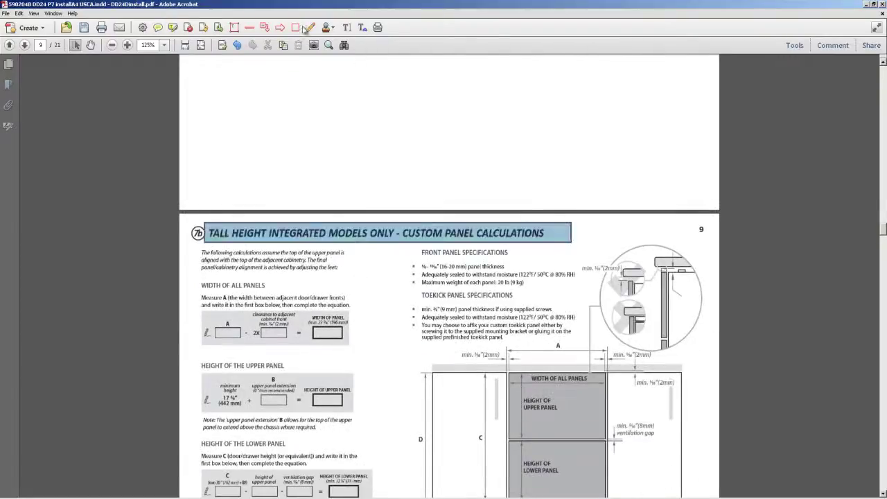
{"action": "left_click", "coordinate": [295, 27]}
{"action": "mouse_move", "coordinate": [207, 218]}
{"action": "left_mouse_down"}
{"action": "mouse_move", "coordinate": [293, 243]}
{"action": "mouse_move", "coordinate": [549, 245]}
{"action": "left_mouse_up"}
{"action": "scroll", "coordinate": [549, 246], "scroll_direction": "down", "scroll_amount": 3}
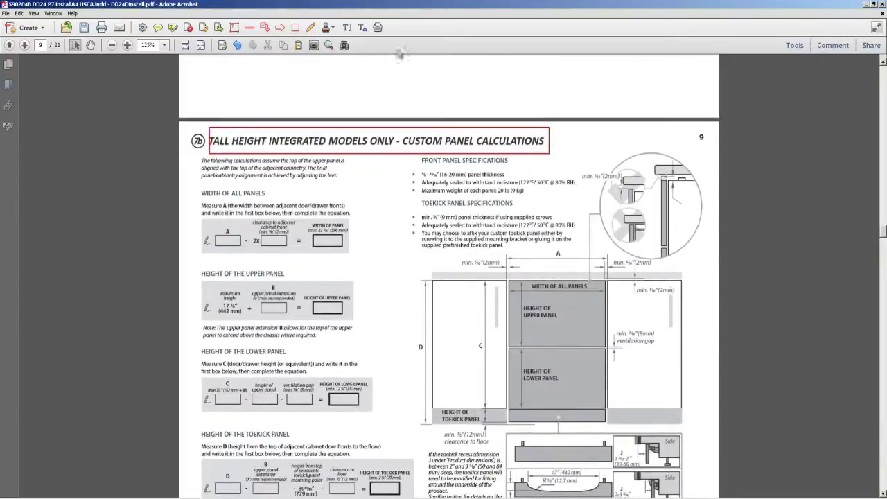
Step: Write 24" with the Typewriter tool in box A of section 7b's Width of All Panels equation
{"action": "left_click", "coordinate": [378, 28]}
{"action": "key", "text": "ctrl+equal"}
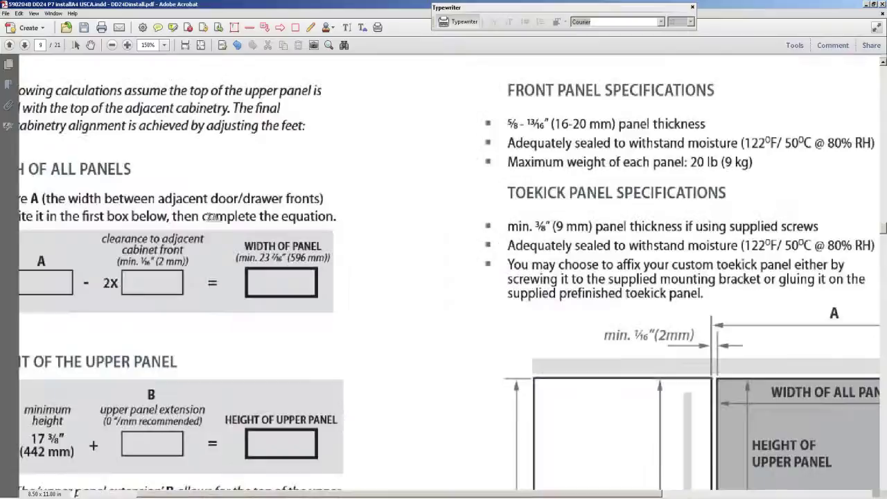
{"action": "left_click_drag", "start_coordinate": [588, 495], "coordinate": [512, 495]}
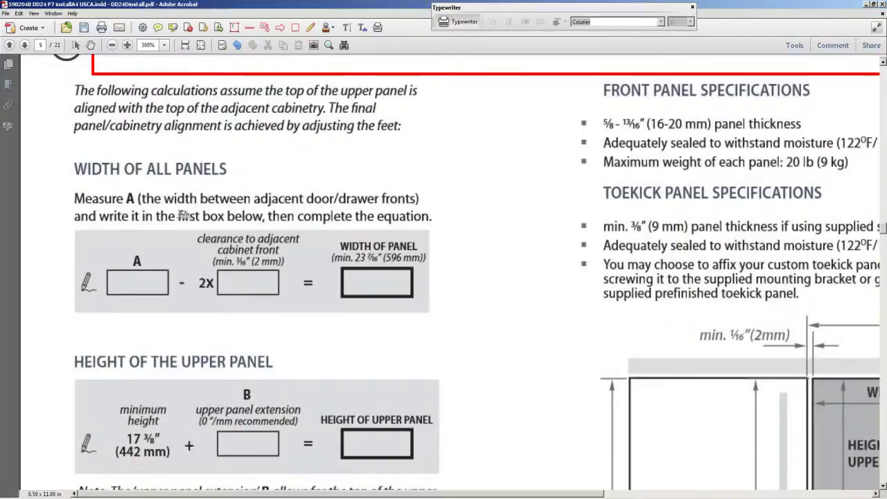
{"action": "left_click", "coordinate": [122, 284]}
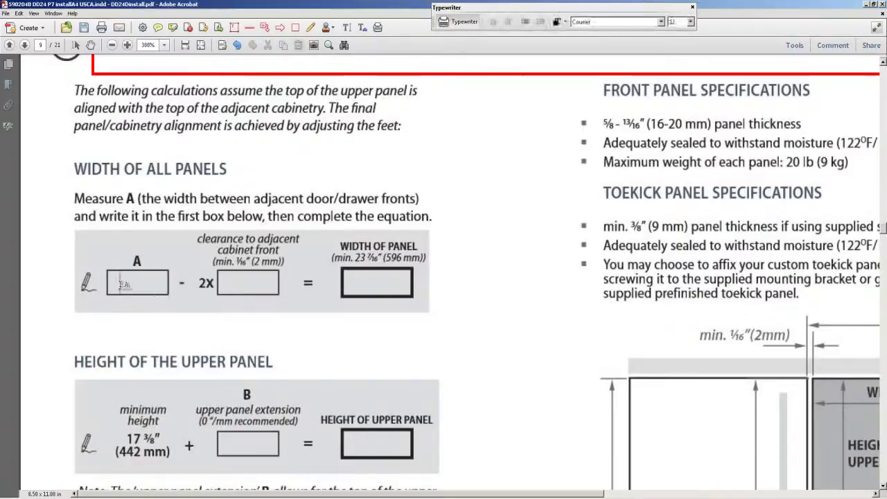
{"action": "type", "text": "24"}
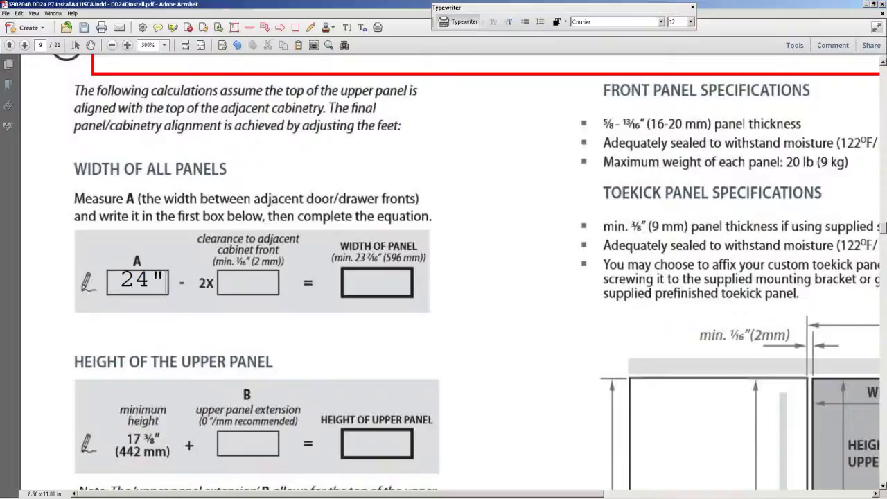
Step: In the cabinet layout's plan, dimension the gap between base cabinet #43's left side and its door edge
{"action": "key", "text": "alt+Tab"}
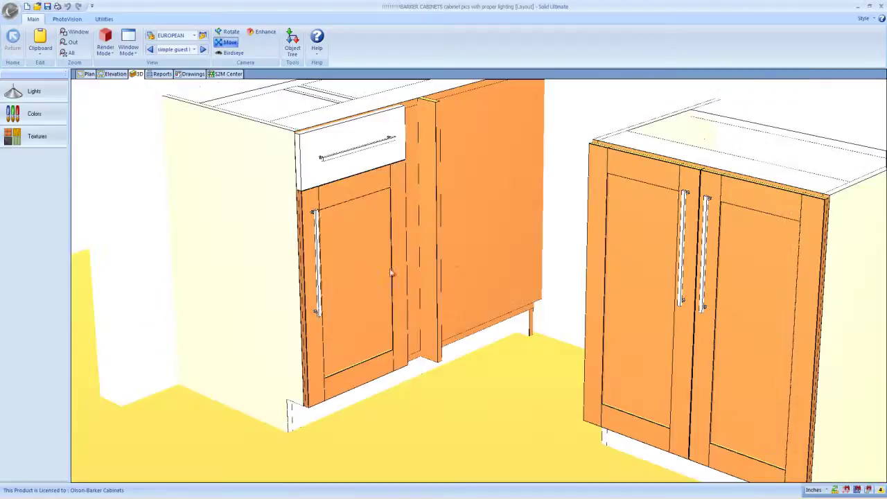
{"action": "left_click", "coordinate": [82, 74]}
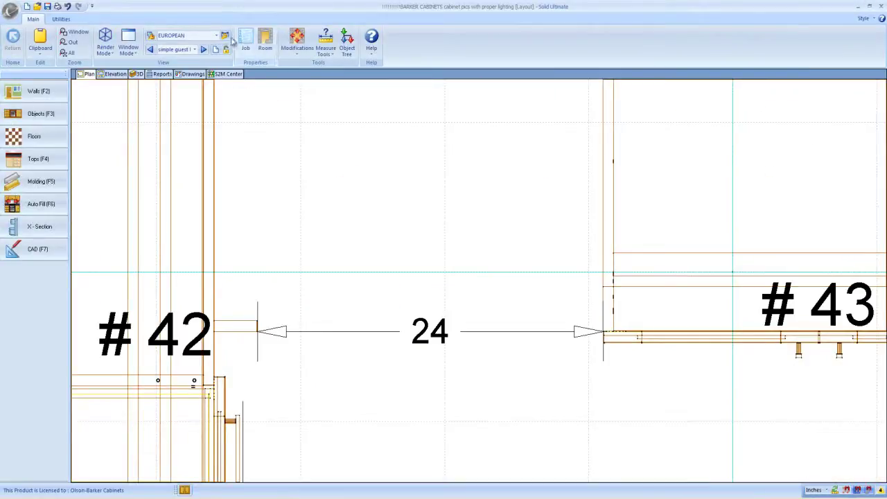
{"action": "left_click", "coordinate": [74, 32]}
{"action": "left_click_drag", "start_coordinate": [604, 333], "coordinate": [627, 313]}
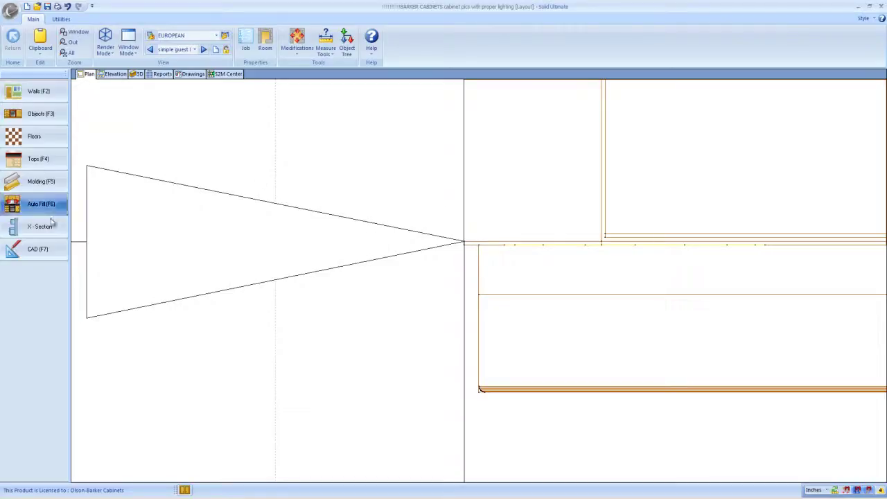
{"action": "left_click", "coordinate": [60, 250]}
{"action": "left_click", "coordinate": [375, 31]}
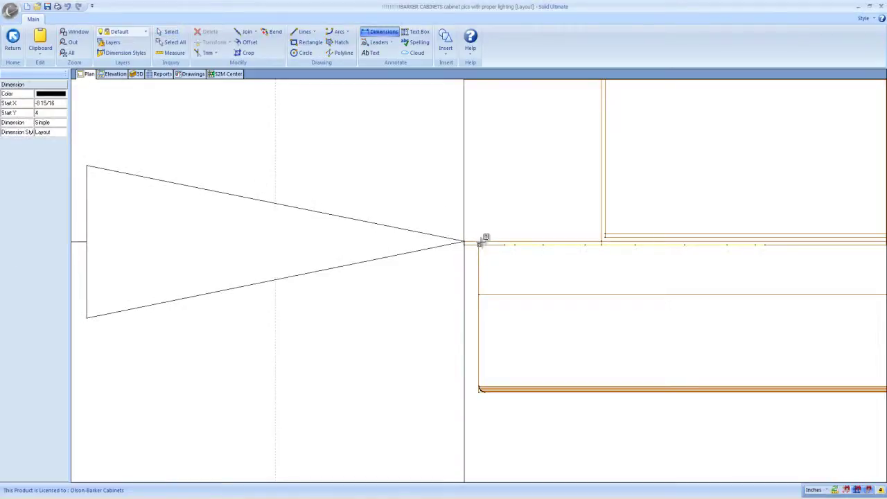
{"action": "left_click", "coordinate": [479, 242]}
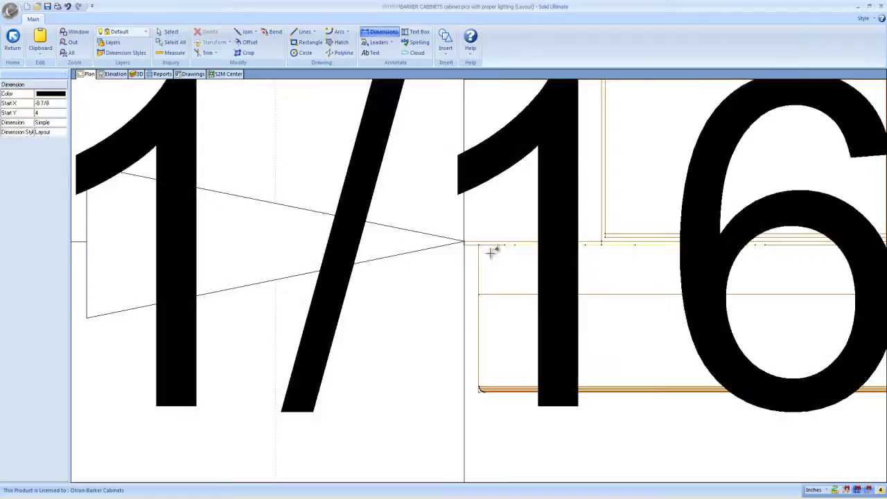
Step: Delete the small gap dimension at the front left corner of base cabinet #43
{"action": "scroll", "coordinate": [488, 251], "scroll_direction": "down", "scroll_amount": 5}
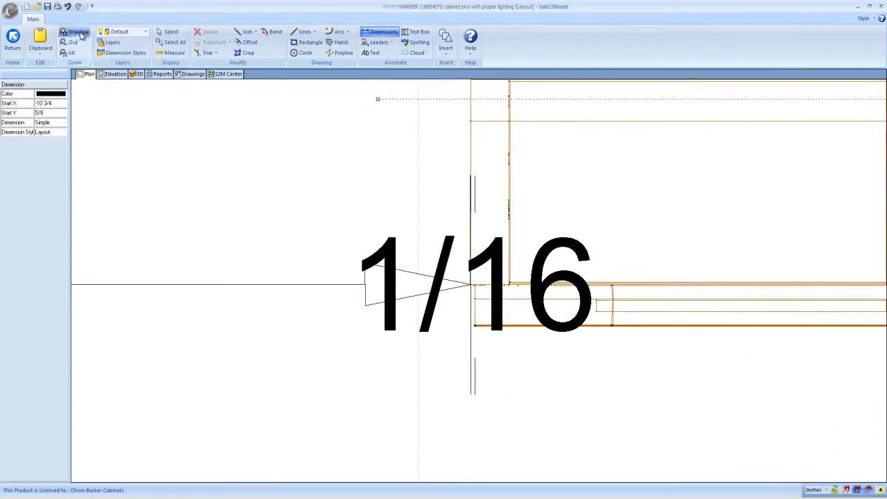
{"action": "left_click", "coordinate": [170, 32]}
{"action": "left_click", "coordinate": [486, 287]}
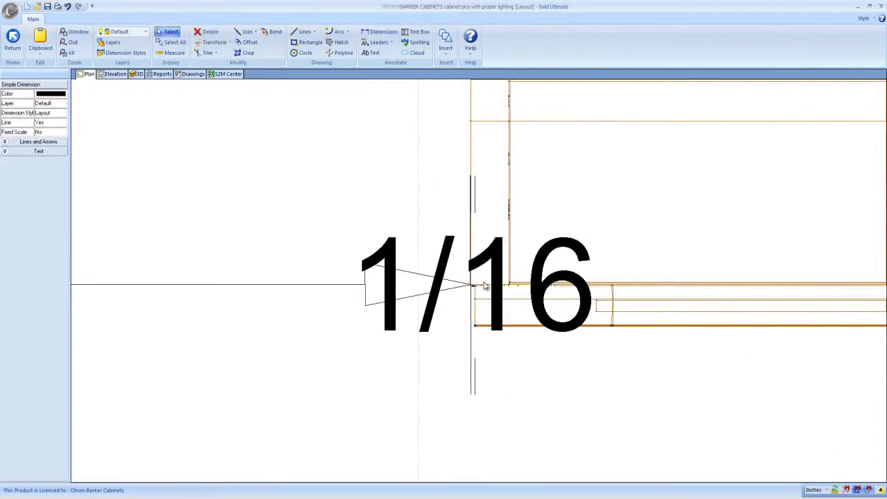
{"action": "key", "text": "Delete"}
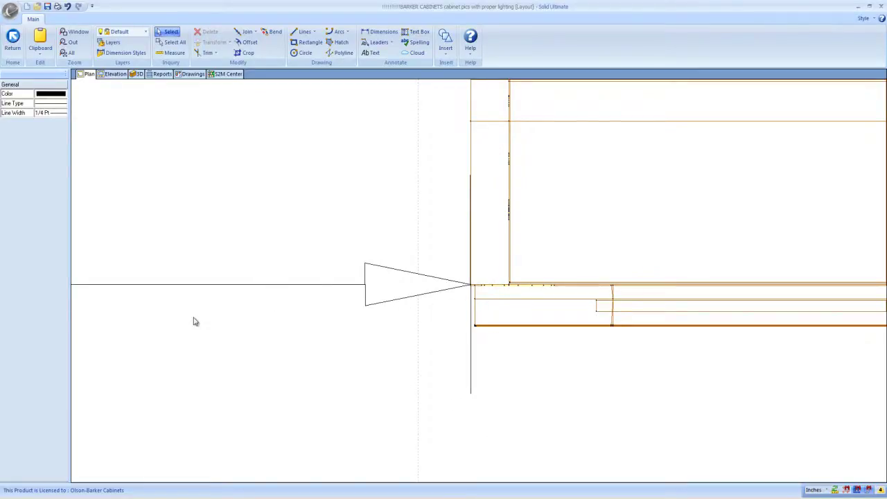
Step: Examine the 24-inch opening in the plan, from base cabinet #43 to corner cabinet #42's filler and projecting handles
{"action": "scroll", "coordinate": [381, 335], "scroll_direction": "down", "scroll_amount": 2}
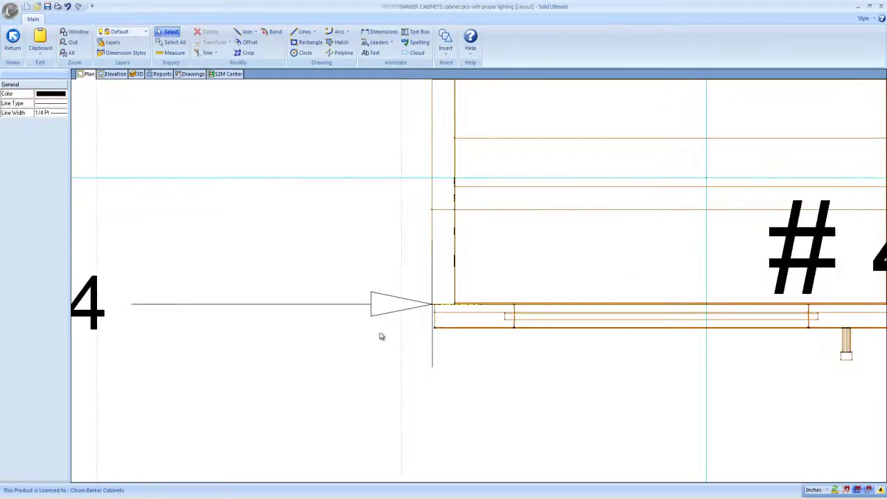
{"action": "scroll", "coordinate": [302, 305], "scroll_direction": "down", "scroll_amount": 2}
{"action": "left_click_drag", "start_coordinate": [331, 298], "coordinate": [456, 272]}
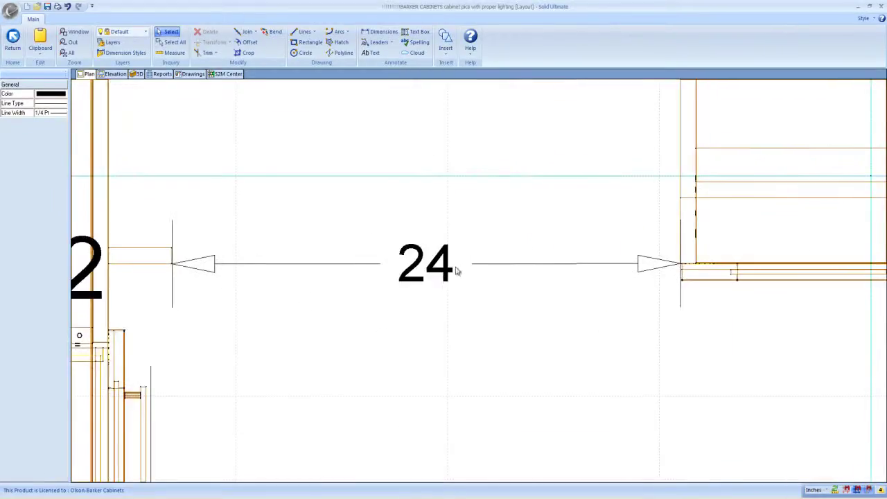
{"action": "scroll", "coordinate": [456, 272], "scroll_direction": "up", "scroll_amount": 1}
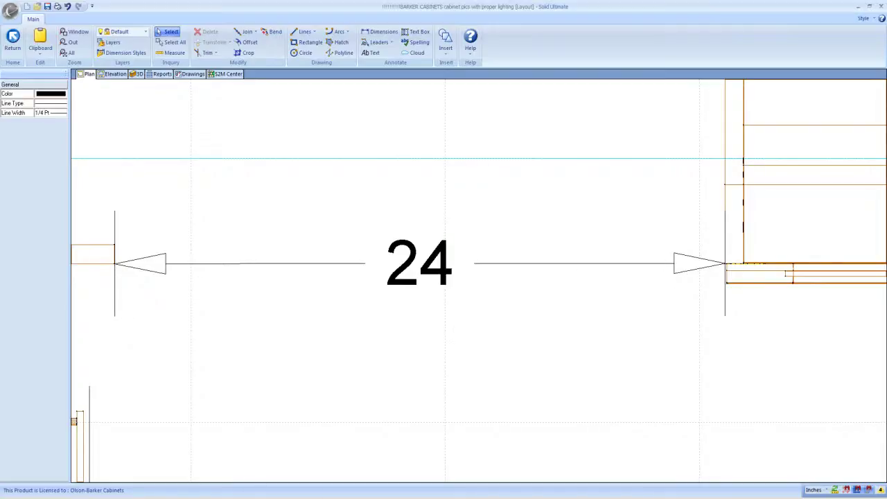
{"action": "middle_click", "coordinate": [78, 271]}
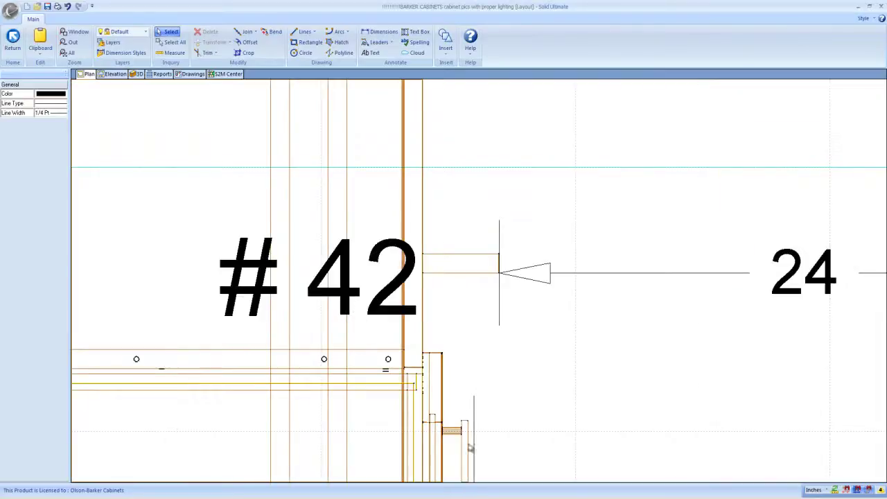
{"action": "middle_click", "coordinate": [586, 383]}
{"action": "scroll", "coordinate": [464, 367], "scroll_direction": "down", "scroll_amount": 2}
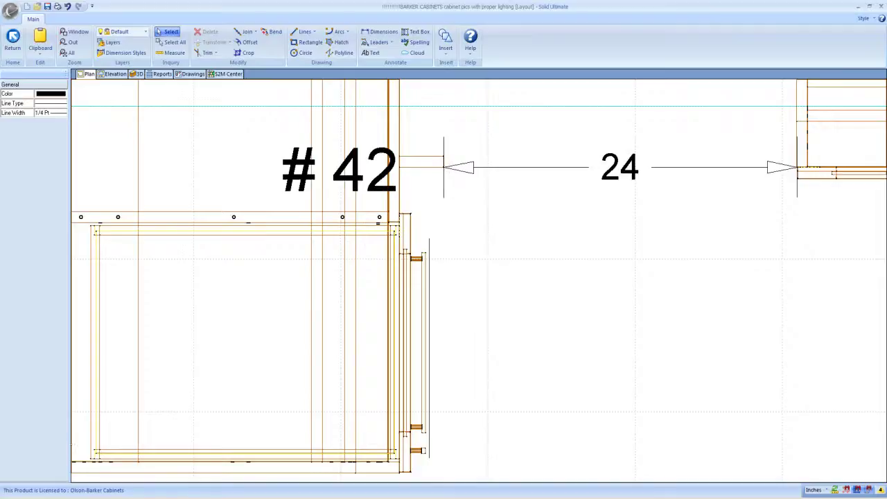
Step: In the Acrobat PDF, enter 1/8 as the total clearance to adjacent cabinet fronts in the panel width equation
{"action": "key", "text": "alt+Tab"}
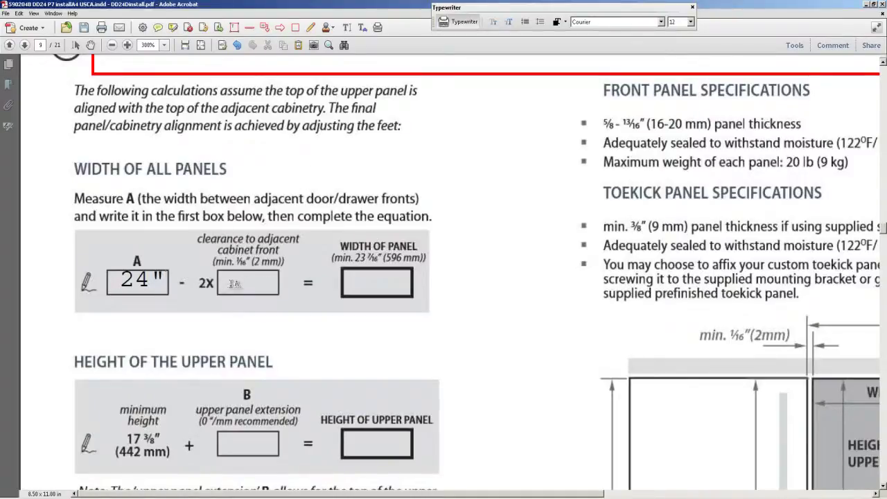
{"action": "left_click", "coordinate": [237, 281]}
{"action": "type", "text": "1/16"}
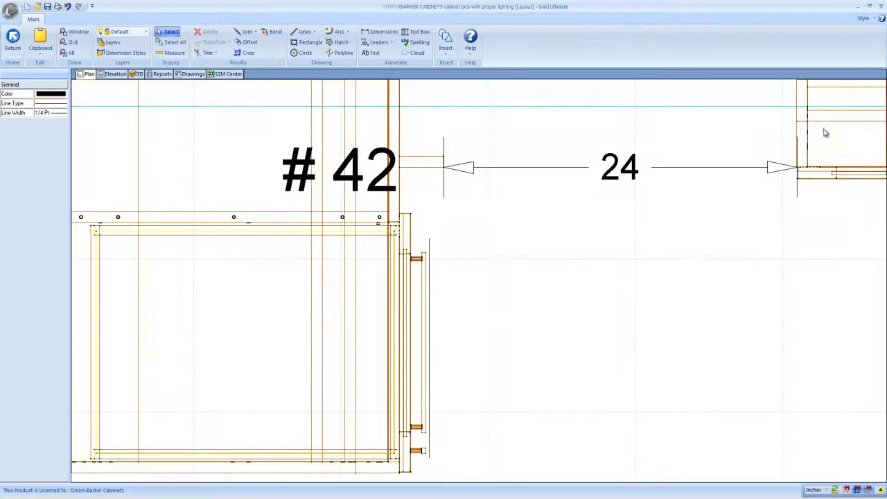
{"action": "scroll", "coordinate": [825, 132], "scroll_direction": "up", "scroll_amount": 6}
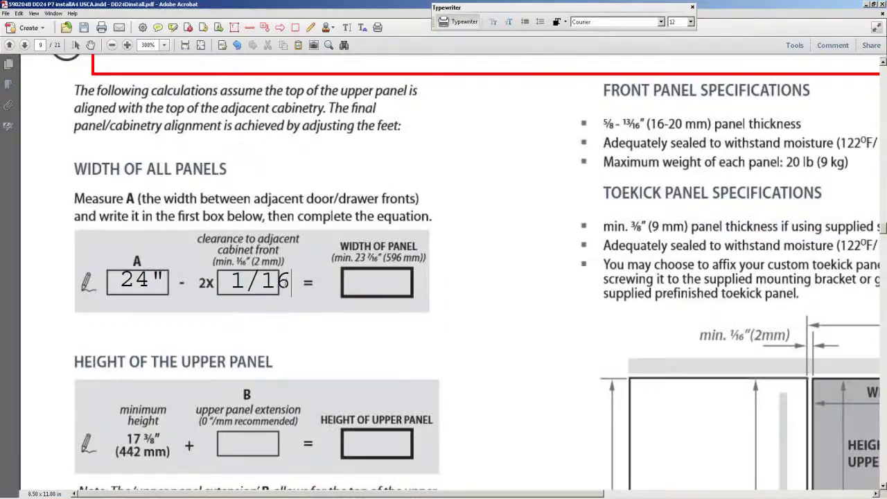
{"action": "left_click_drag", "start_coordinate": [292, 283], "coordinate": [233, 283]}
{"action": "type", "text": "1/8"}
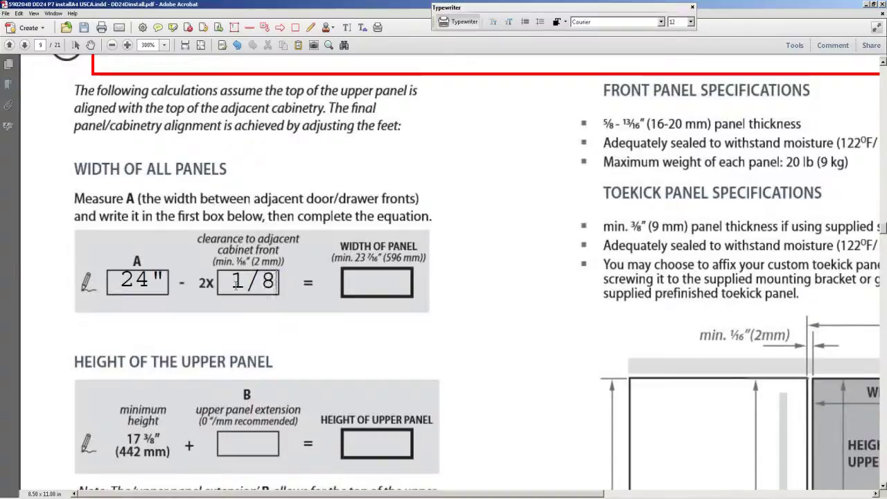
Step: Enter 23 7/8" in the Width of Panel result box
{"action": "left_click", "coordinate": [355, 285]}
{"action": "type", "text": "23 "}
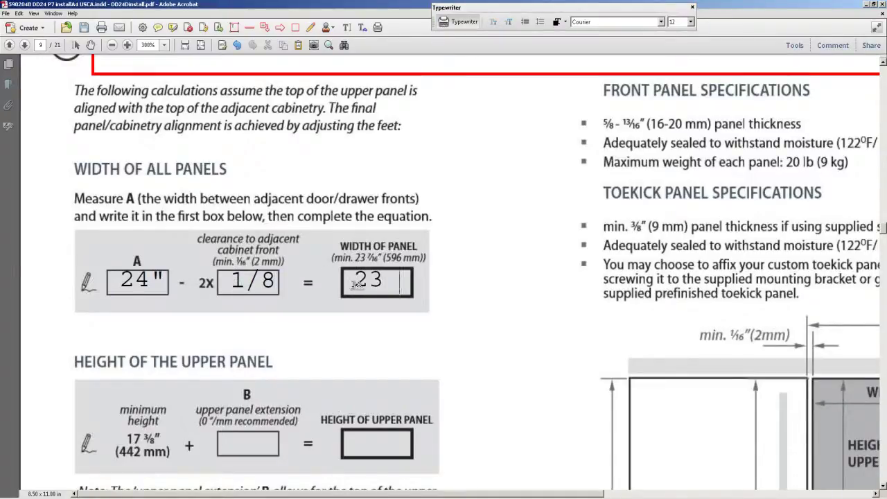
{"action": "type", "text": "7/8\""}
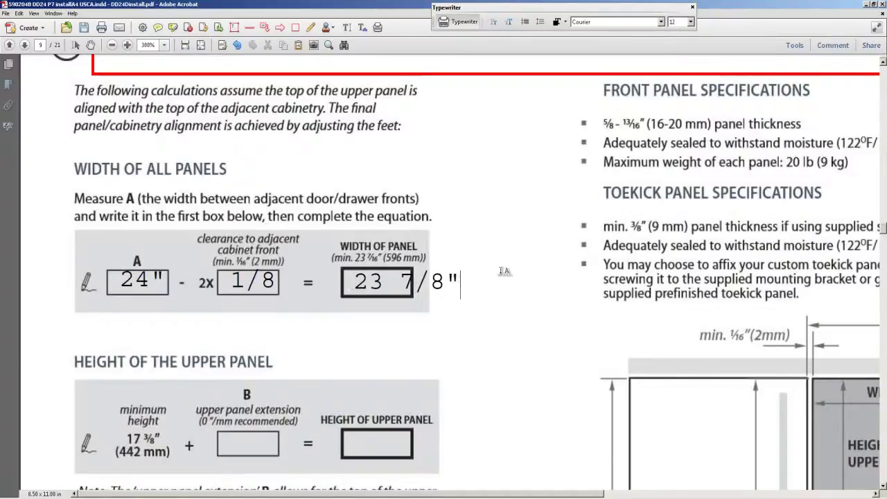
Step: Outline the Width of Panel label and its result with a red rectangle
{"action": "scroll", "coordinate": [505, 277], "scroll_direction": "down", "scroll_amount": 1}
{"action": "scroll", "coordinate": [505, 277], "scroll_direction": "up", "scroll_amount": 2}
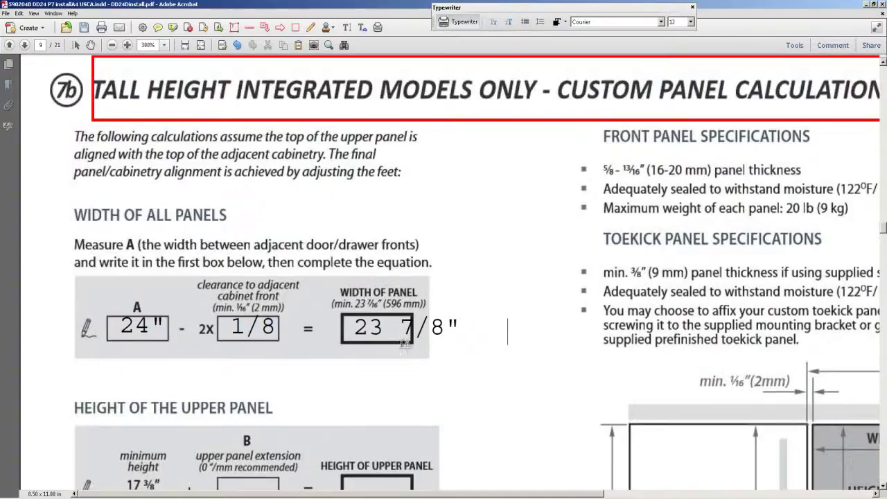
{"action": "left_click", "coordinate": [295, 27]}
{"action": "left_click_drag", "start_coordinate": [328, 267], "coordinate": [483, 362]}
Step: Review the upper panel height calculation, and examine the dishwasher opening in the cabinet layout's Wall 2 elevation
{"action": "scroll", "coordinate": [483, 362], "scroll_direction": "down", "scroll_amount": 3}
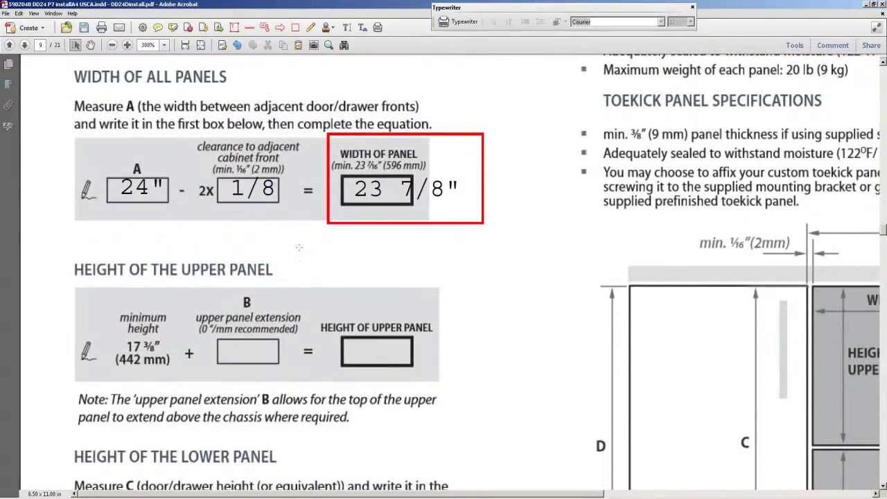
{"action": "scroll", "coordinate": [182, 202], "scroll_direction": "down", "scroll_amount": 1}
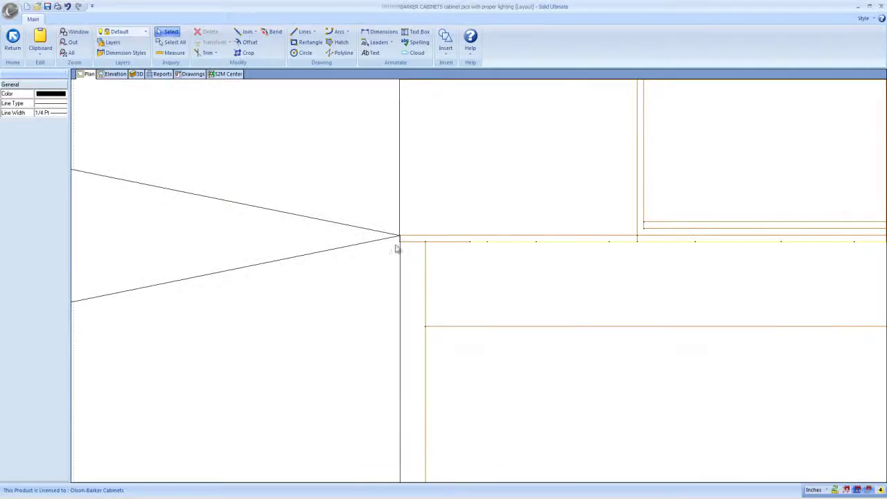
{"action": "left_click", "coordinate": [112, 74]}
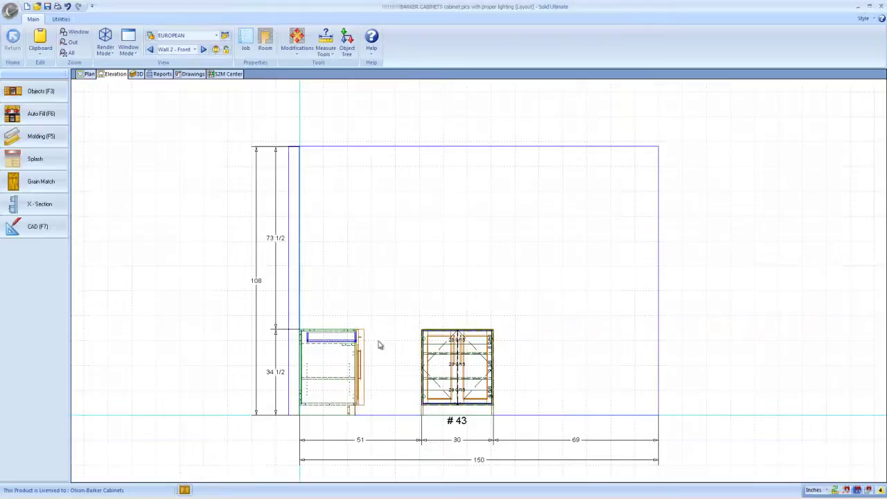
{"action": "scroll", "coordinate": [381, 345], "scroll_direction": "up", "scroll_amount": 3}
{"action": "scroll", "coordinate": [468, 375], "scroll_direction": "up", "scroll_amount": 3}
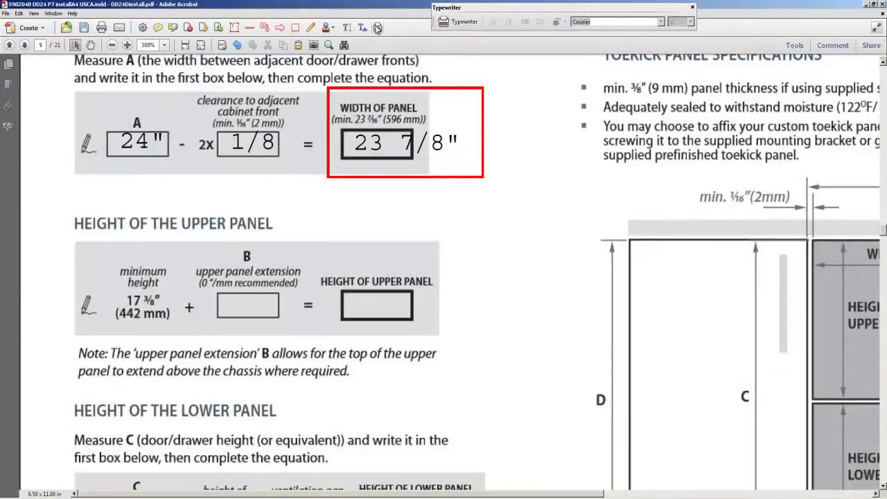
Step: Enter 0" as upper panel extension B in the upper panel height equation
{"action": "left_click", "coordinate": [377, 28]}
{"action": "left_click", "coordinate": [235, 302]}
{"action": "type", "text": "0"}
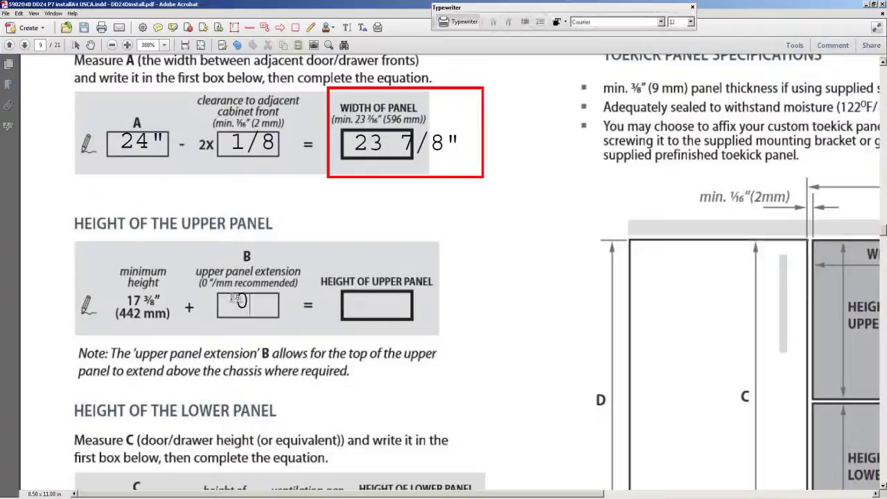
{"action": "type", "text": "\""}
Step: Enter 17 3/8" as the Height of Upper Panel result and nudge the text down into its box
{"action": "left_click", "coordinate": [348, 29]}
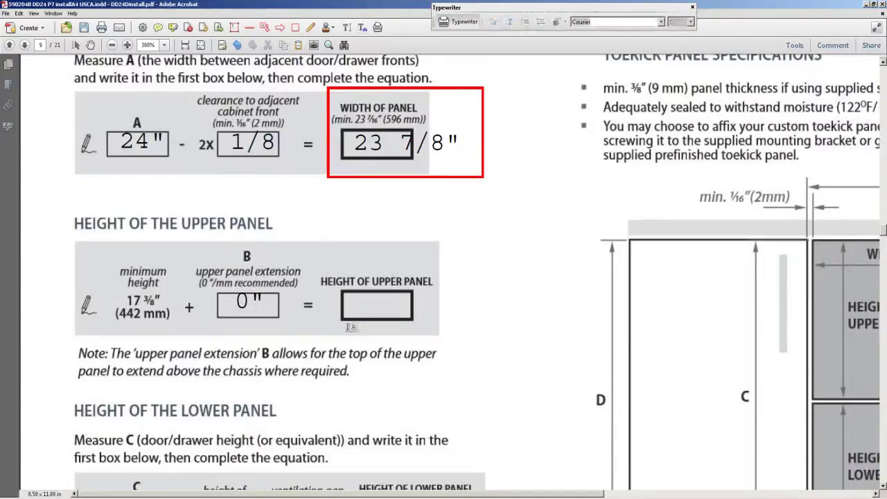
{"action": "left_click", "coordinate": [354, 302]}
{"action": "type", "text": "17 "}
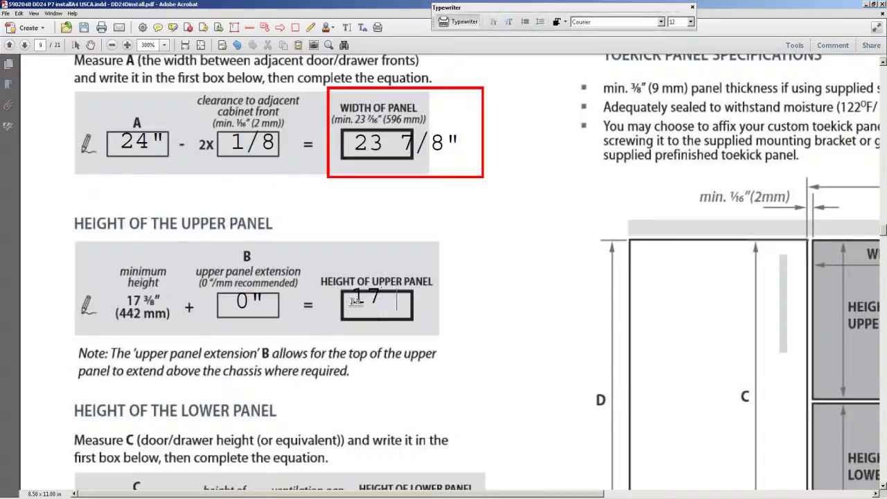
{"action": "type", "text": "3/8"}
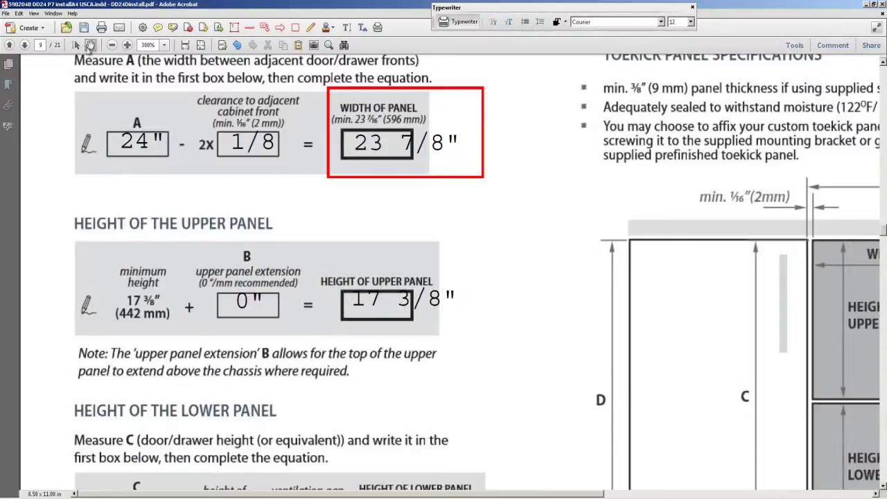
{"action": "left_click", "coordinate": [90, 44]}
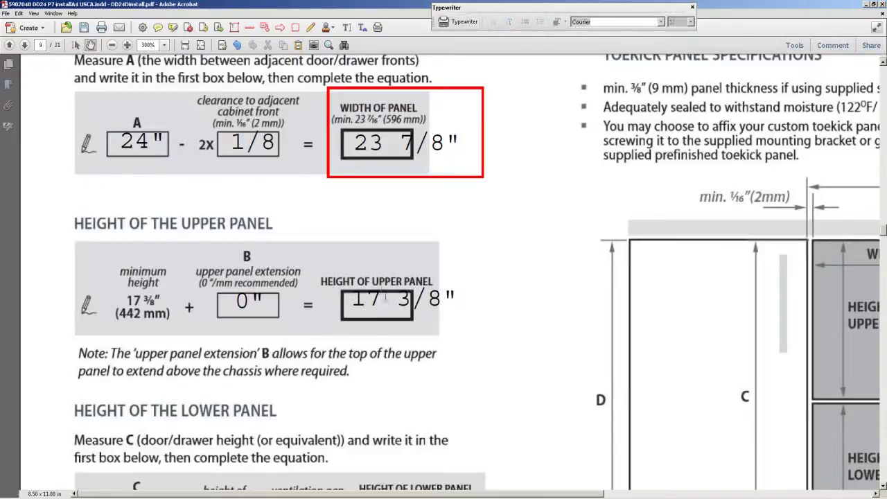
{"action": "left_click", "coordinate": [434, 303]}
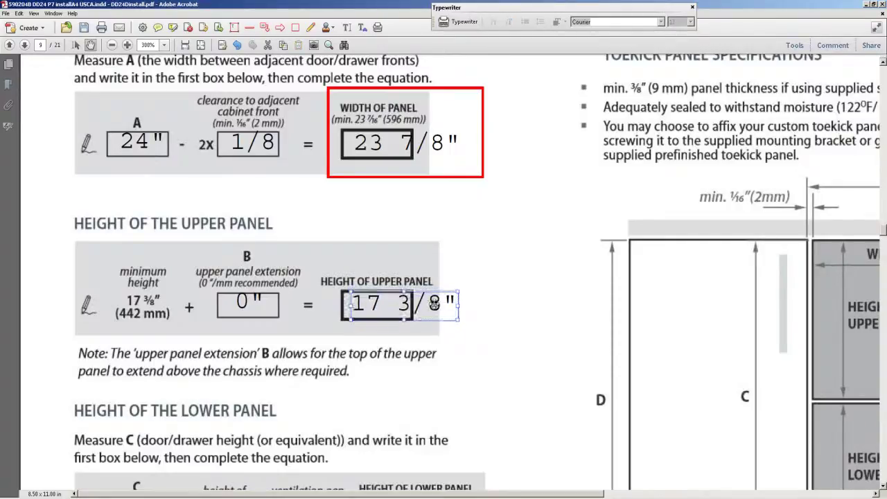
{"action": "left_click", "coordinate": [472, 282]}
Step: Review the lower panel height calculation, and examine the door edges and base of cabinet #43 in Solid Ultimate's Wall 2 elevation
{"action": "scroll", "coordinate": [444, 242], "scroll_direction": "down", "scroll_amount": 3}
{"action": "scroll", "coordinate": [466, 292], "scroll_direction": "up", "scroll_amount": 3}
{"action": "scroll", "coordinate": [461, 293], "scroll_direction": "down", "scroll_amount": 3}
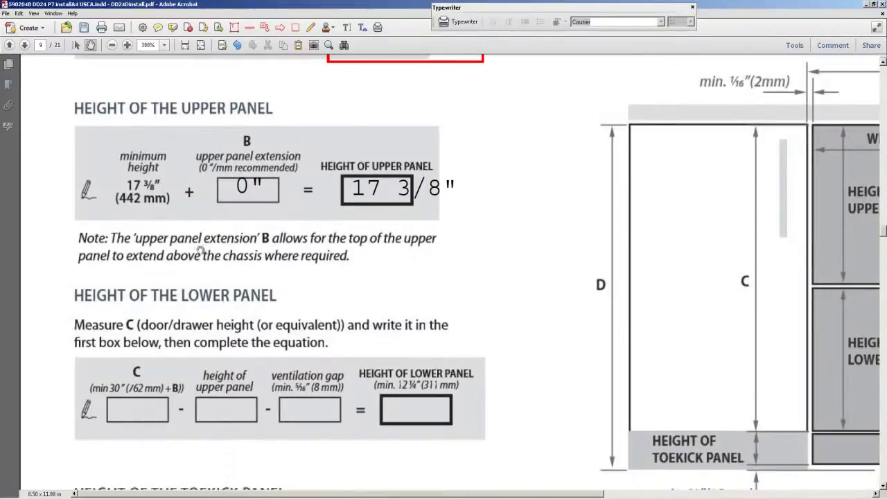
{"action": "scroll", "coordinate": [201, 250], "scroll_direction": "down", "scroll_amount": 1}
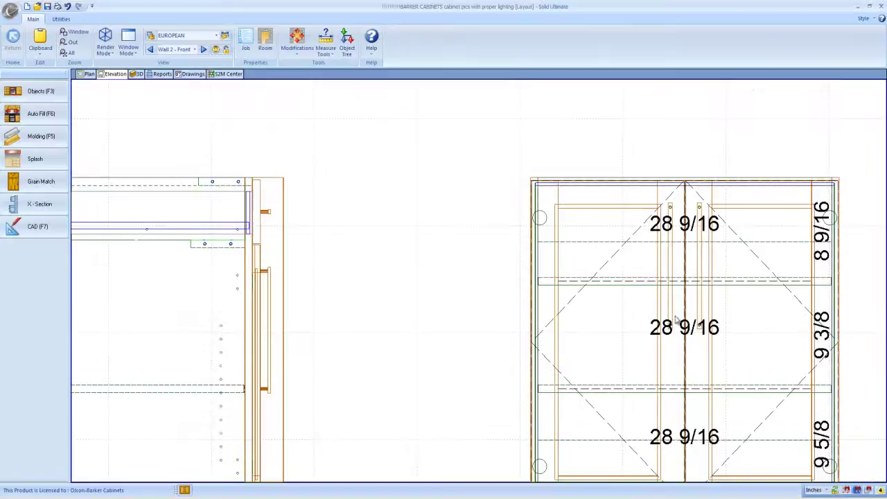
{"action": "left_click", "coordinate": [601, 267]}
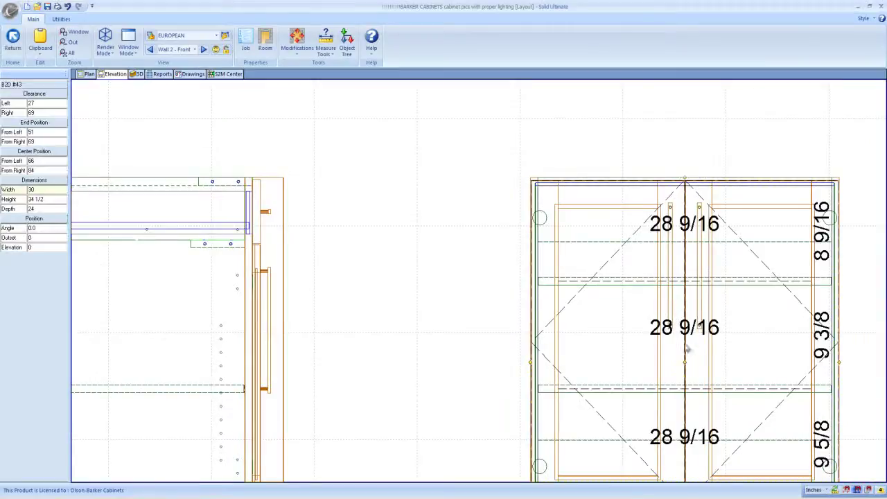
{"action": "scroll", "coordinate": [506, 316], "scroll_direction": "up", "scroll_amount": 2}
{"action": "scroll", "coordinate": [386, 313], "scroll_direction": "down", "scroll_amount": 3}
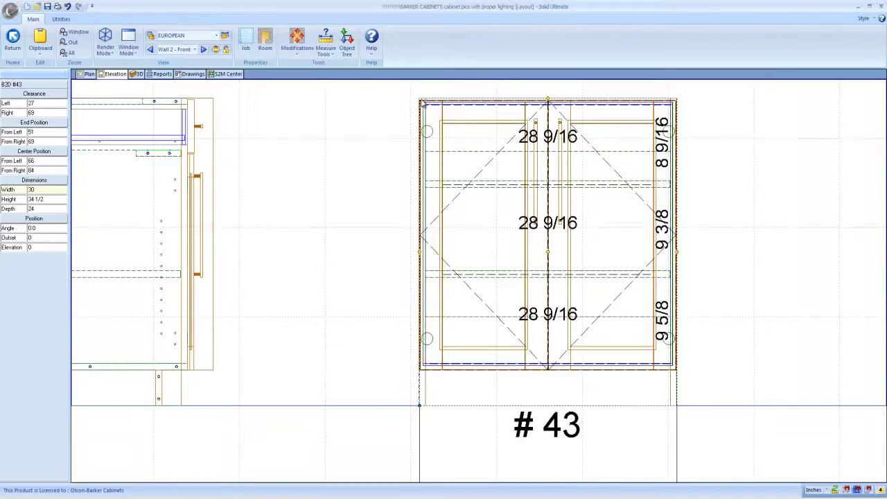
{"action": "scroll", "coordinate": [422, 103], "scroll_direction": "up", "scroll_amount": 1}
{"action": "scroll", "coordinate": [444, 95], "scroll_direction": "up", "scroll_amount": 1}
{"action": "scroll", "coordinate": [395, 106], "scroll_direction": "up", "scroll_amount": 1}
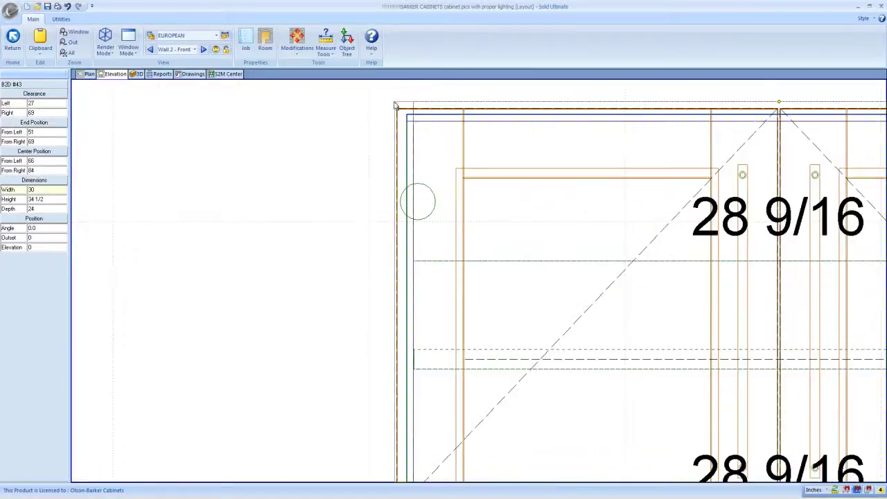
{"action": "scroll", "coordinate": [409, 104], "scroll_direction": "up", "scroll_amount": 1}
{"action": "scroll", "coordinate": [434, 113], "scroll_direction": "up", "scroll_amount": 1}
{"action": "scroll", "coordinate": [360, 136], "scroll_direction": "up", "scroll_amount": 1}
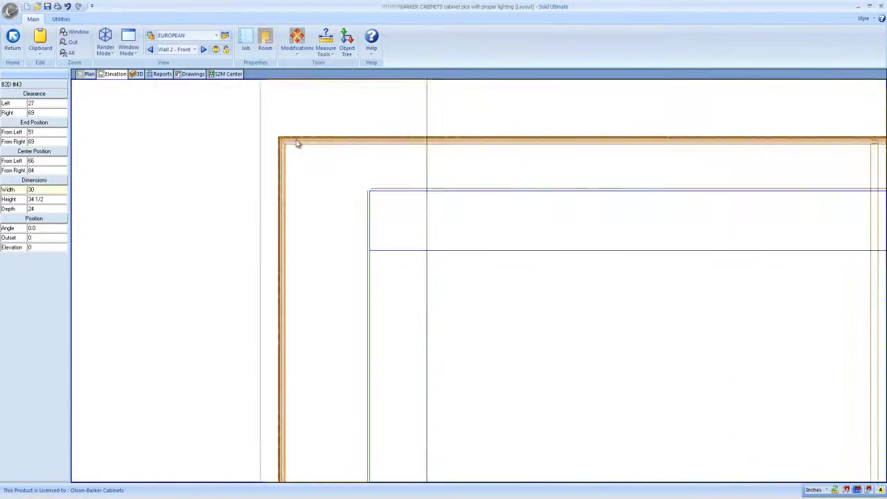
{"action": "left_click_drag", "start_coordinate": [298, 144], "coordinate": [521, 271]}
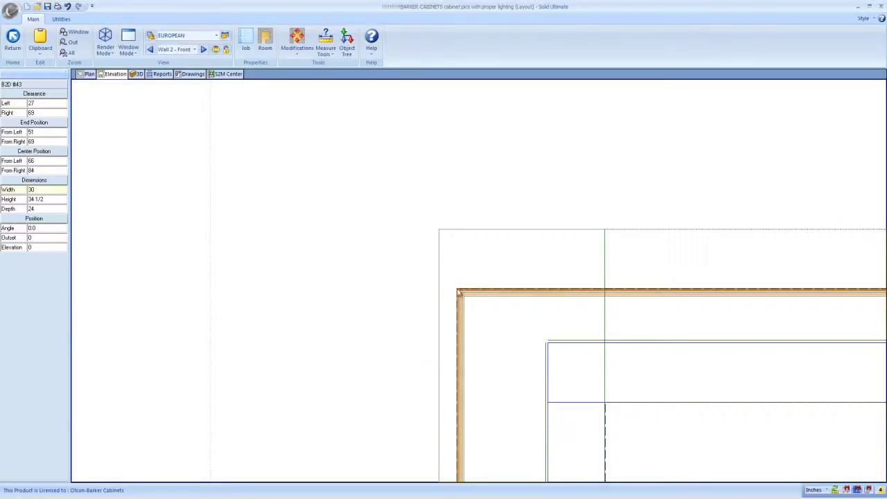
{"action": "scroll", "coordinate": [590, 368], "scroll_direction": "down", "scroll_amount": 2}
{"action": "scroll", "coordinate": [655, 446], "scroll_direction": "up", "scroll_amount": 3}
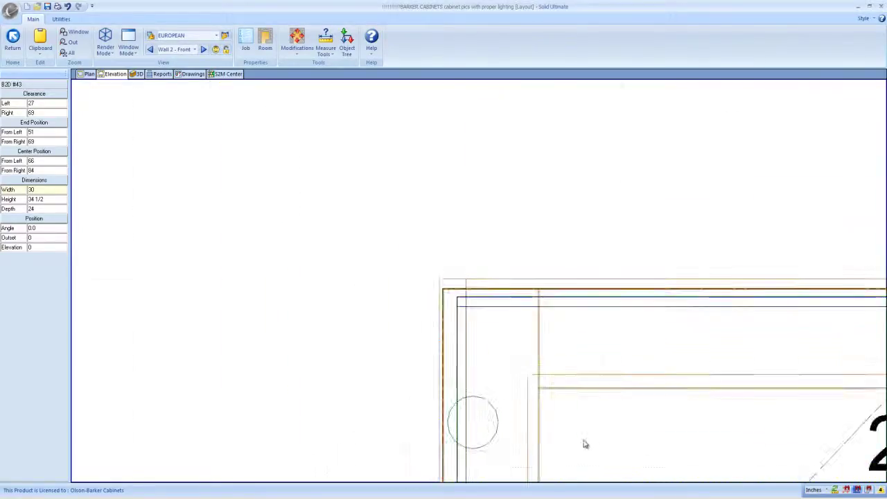
{"action": "scroll", "coordinate": [525, 428], "scroll_direction": "down", "scroll_amount": 2}
{"action": "scroll", "coordinate": [434, 469], "scroll_direction": "up", "scroll_amount": 2}
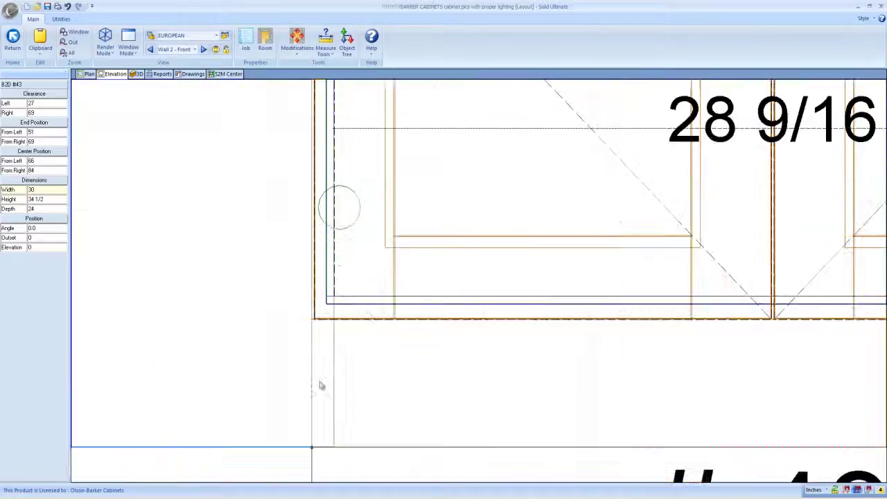
Step: Dimension cabinet #43's toe kick height in the Wall 2 elevation, from the floor to the underside of the cabinet
{"action": "left_click", "coordinate": [12, 40]}
{"action": "left_click", "coordinate": [38, 226]}
{"action": "left_click", "coordinate": [379, 31]}
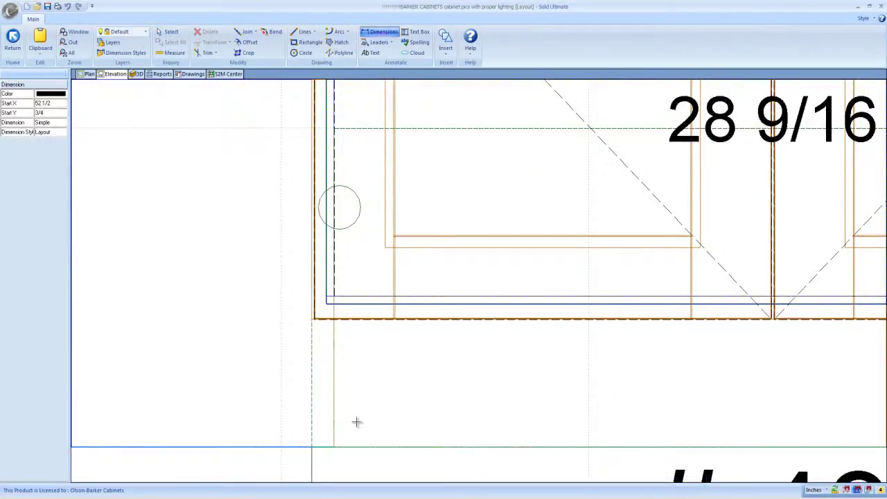
{"action": "left_click", "coordinate": [312, 444]}
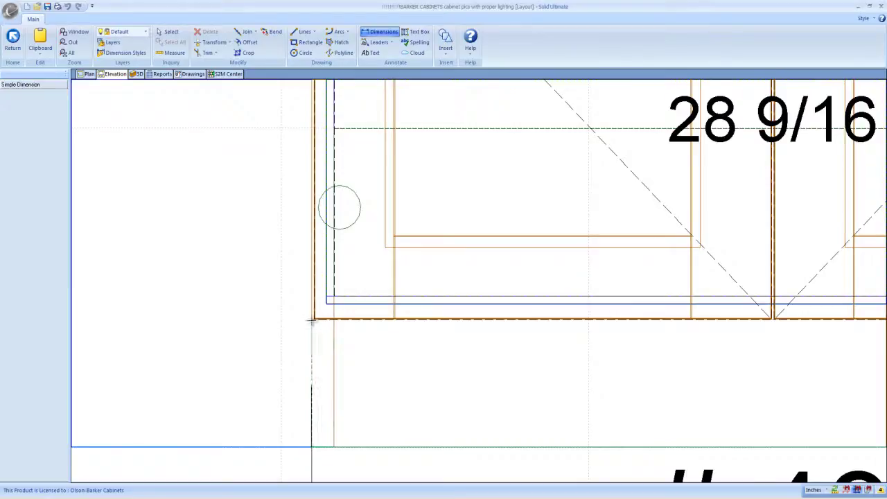
{"action": "left_click", "coordinate": [312, 320]}
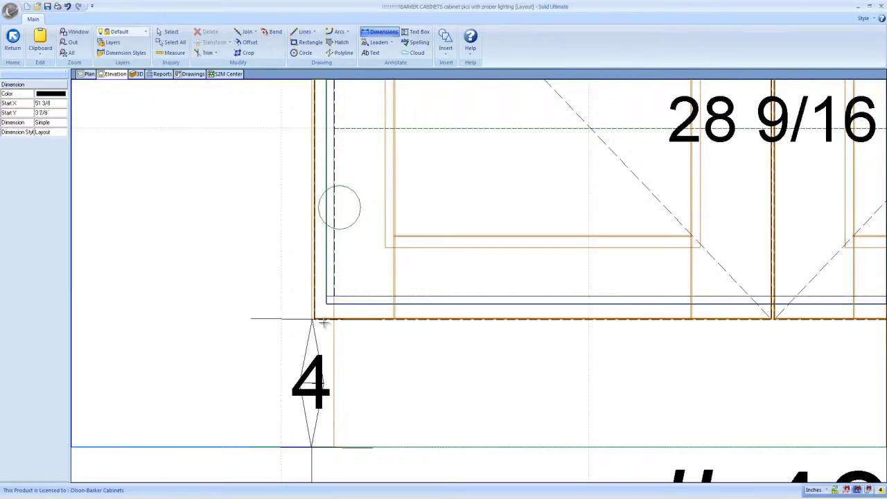
Step: Open cabinet #43 in its end view and dimension the toe kick's height from floor to cabinet bottom
{"action": "left_click", "coordinate": [137, 74]}
{"action": "mouse_move", "coordinate": [408, 285]}
{"action": "left_mouse_down"}
{"action": "mouse_move", "coordinate": [356, 282]}
{"action": "mouse_move", "coordinate": [111, 303]}
{"action": "left_mouse_up"}
{"action": "left_click", "coordinate": [155, 74]}
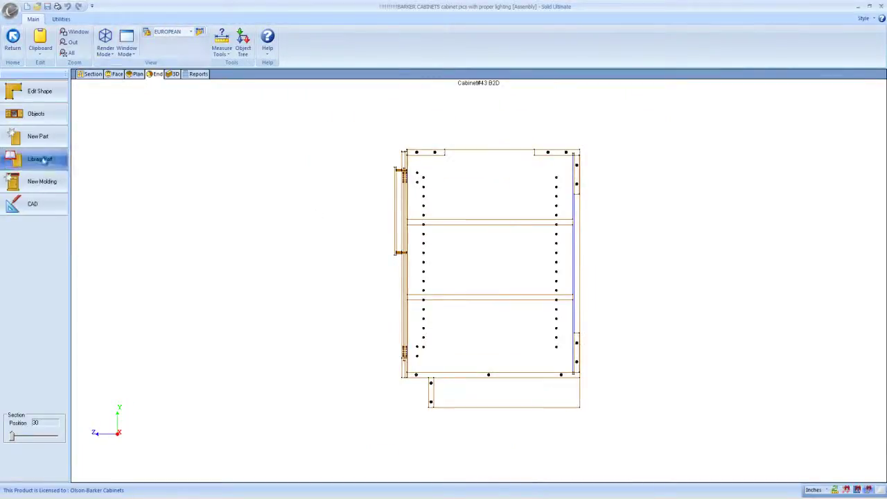
{"action": "left_click", "coordinate": [32, 204]}
{"action": "left_click", "coordinate": [380, 32]}
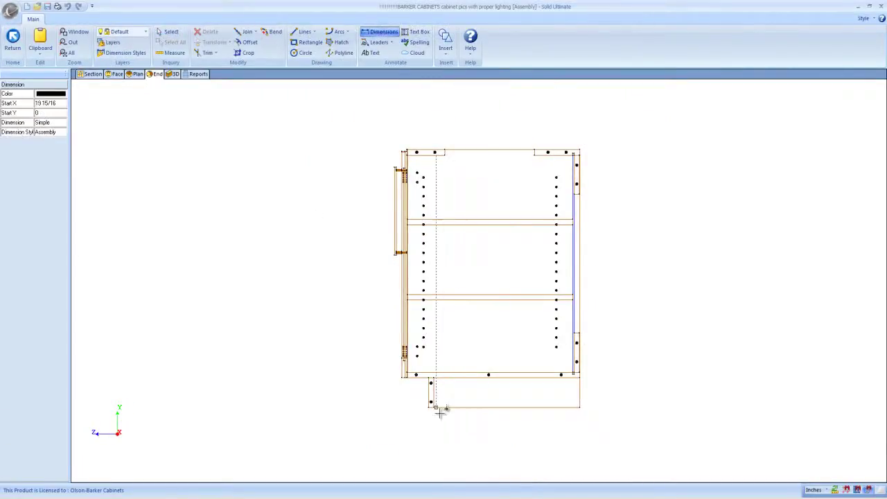
{"action": "left_click", "coordinate": [431, 381]}
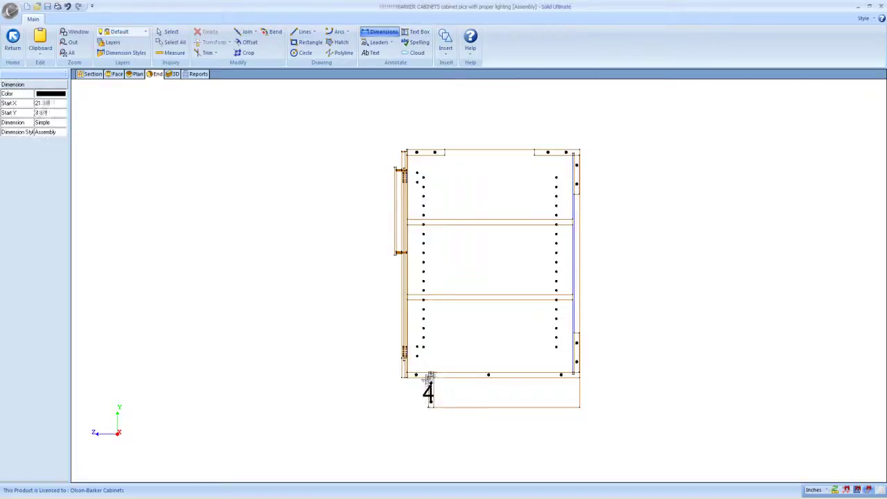
Step: Dimension the door height of cabinet #43 in the end view, from the door's bottom corner to its top edge
{"action": "scroll", "coordinate": [430, 394], "scroll_direction": "up", "scroll_amount": 2}
{"action": "scroll", "coordinate": [406, 398], "scroll_direction": "down", "scroll_amount": 3}
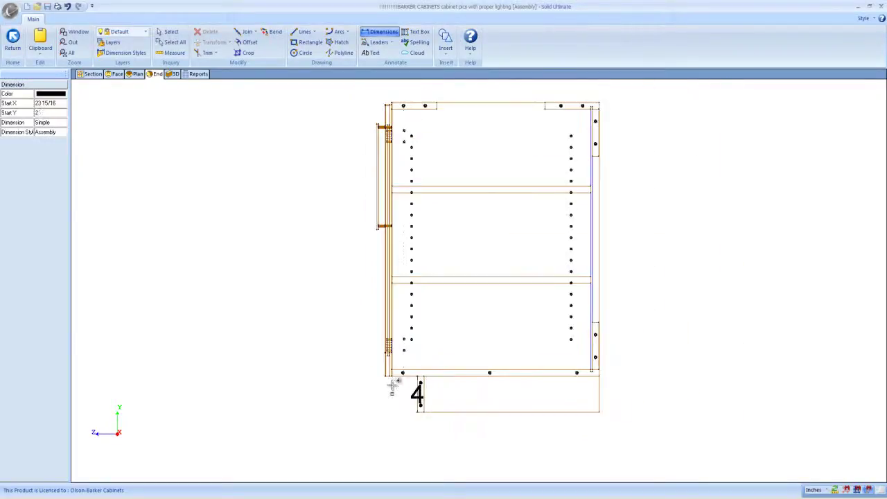
{"action": "scroll", "coordinate": [396, 370], "scroll_direction": "up", "scroll_amount": 4}
{"action": "scroll", "coordinate": [401, 366], "scroll_direction": "up", "scroll_amount": 2}
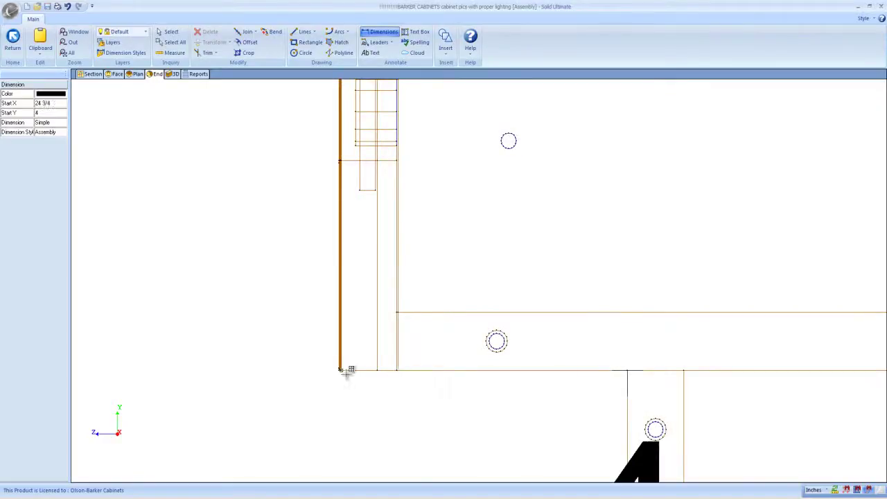
{"action": "left_click", "coordinate": [397, 369]}
{"action": "scroll", "coordinate": [397, 369], "scroll_direction": "down", "scroll_amount": 3}
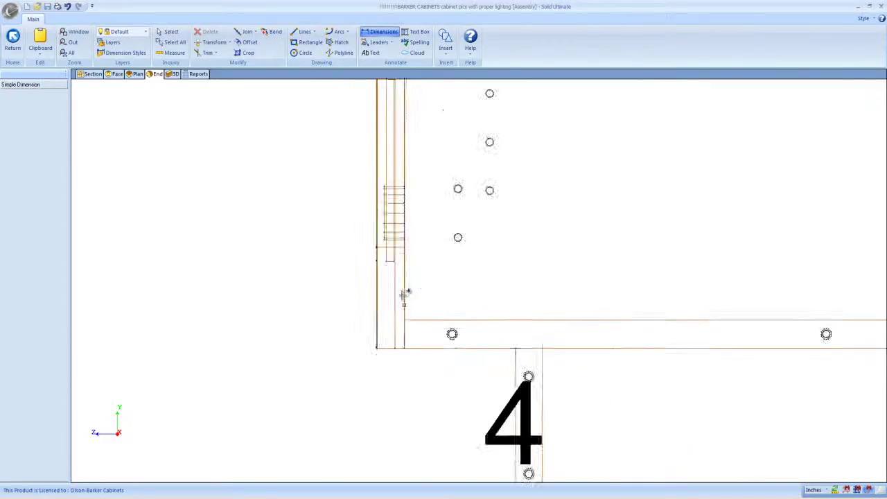
{"action": "scroll", "coordinate": [430, 161], "scroll_direction": "up", "scroll_amount": 3}
{"action": "scroll", "coordinate": [429, 161], "scroll_direction": "down", "scroll_amount": 2}
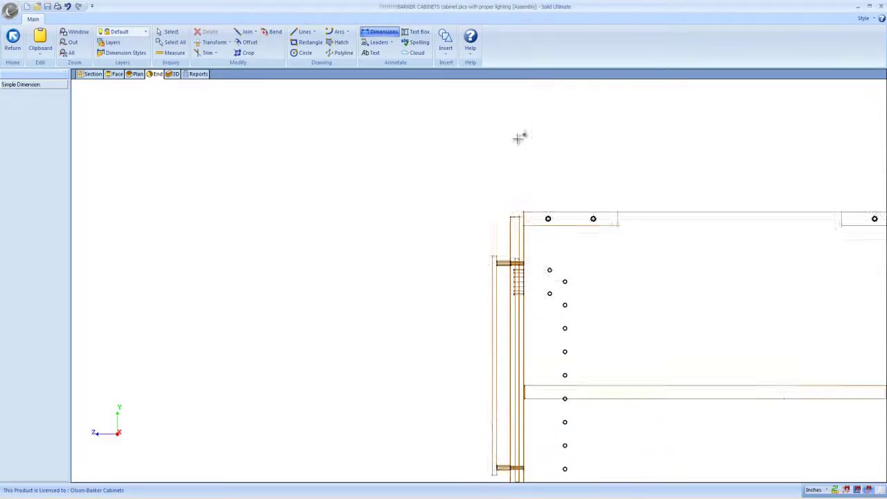
{"action": "scroll", "coordinate": [511, 254], "scroll_direction": "up", "scroll_amount": 5}
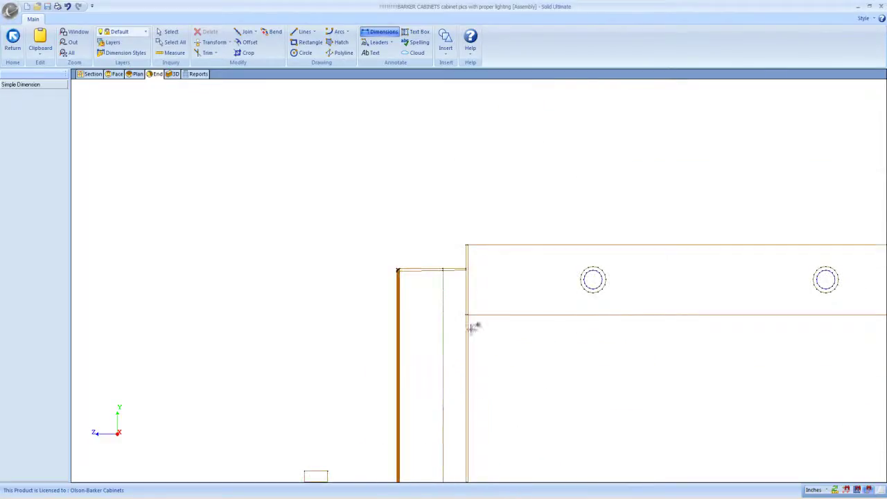
{"action": "scroll", "coordinate": [472, 252], "scroll_direction": "up", "scroll_amount": 5}
{"action": "left_click", "coordinate": [468, 296]}
{"action": "scroll", "coordinate": [502, 386], "scroll_direction": "down", "scroll_amount": 2}
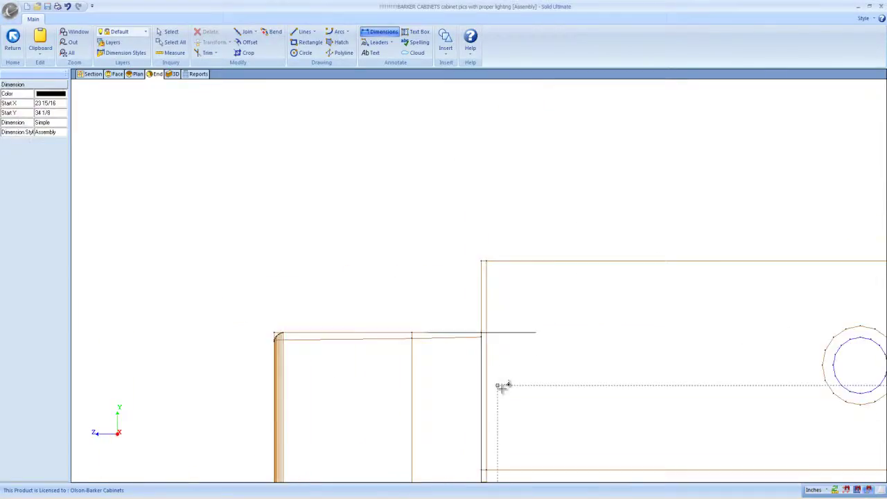
Step: Examine the door height and toe kick dimensions in cabinet #43's end view
{"action": "scroll", "coordinate": [638, 436], "scroll_direction": "up", "scroll_amount": 2}
{"action": "scroll", "coordinate": [662, 487], "scroll_direction": "down", "scroll_amount": 4}
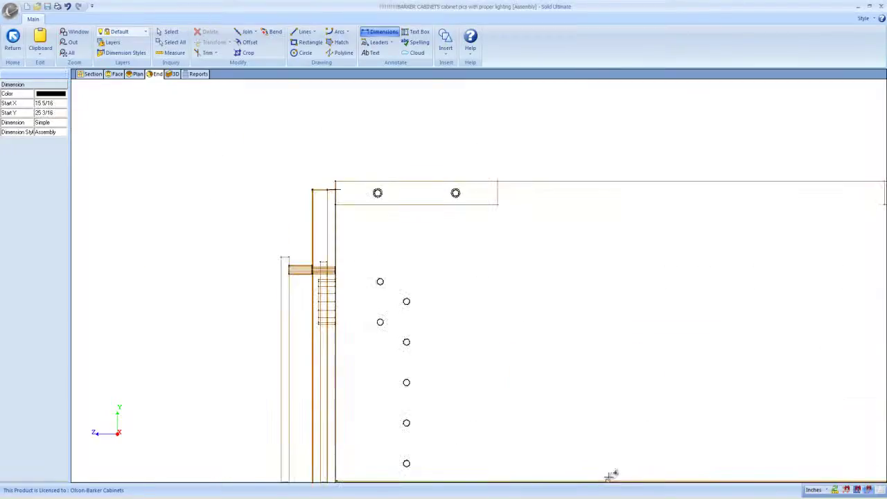
{"action": "scroll", "coordinate": [650, 461], "scroll_direction": "up", "scroll_amount": 3}
{"action": "scroll", "coordinate": [347, 267], "scroll_direction": "down", "scroll_amount": 1}
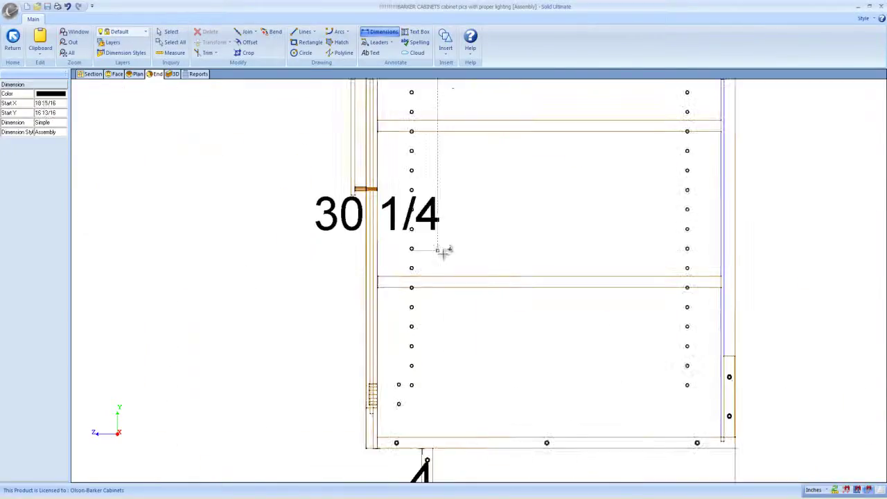
{"action": "scroll", "coordinate": [471, 222], "scroll_direction": "down", "scroll_amount": 1}
{"action": "scroll", "coordinate": [509, 236], "scroll_direction": "up", "scroll_amount": 1}
{"action": "scroll", "coordinate": [528, 275], "scroll_direction": "down", "scroll_amount": 1}
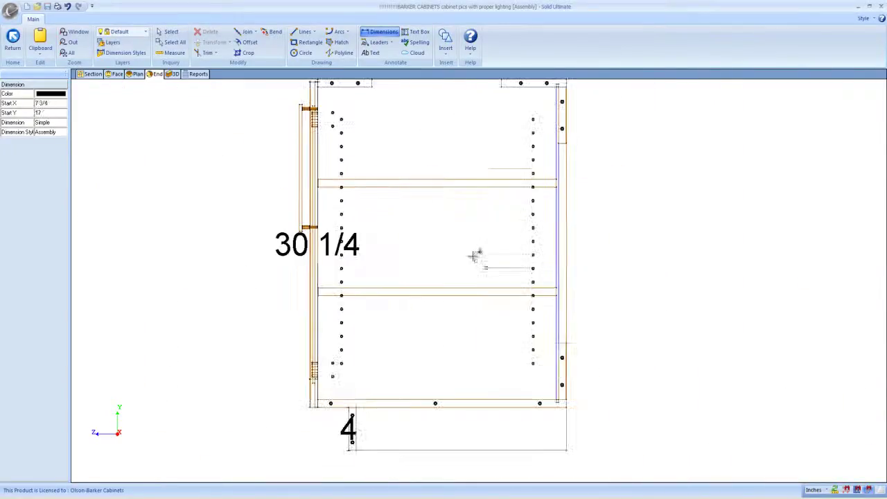
{"action": "scroll", "coordinate": [452, 249], "scroll_direction": "down", "scroll_amount": 1}
{"action": "left_click", "coordinate": [335, 246]}
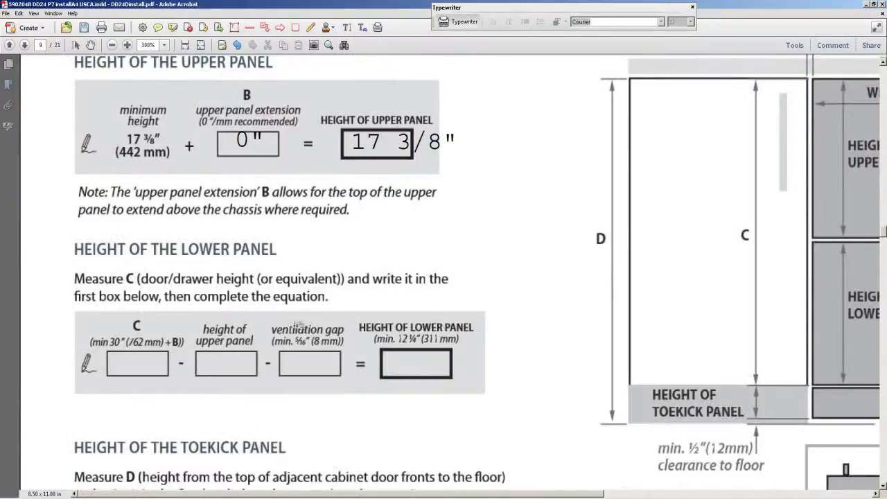
Step: In the Acrobat PDF, enter 30 1/4 as C in the lower panel height equation and place the text just below its box
{"action": "left_click", "coordinate": [116, 365]}
{"action": "type", "text": "30"}
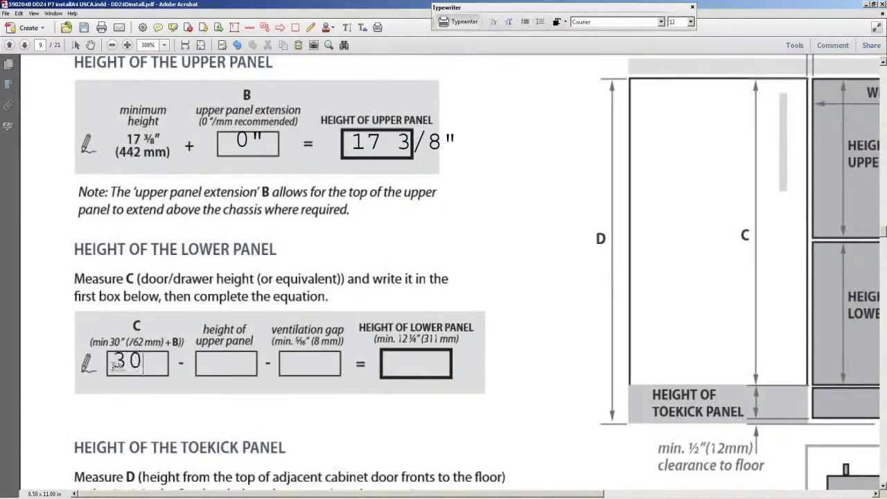
{"action": "type", "text": " 1/4"}
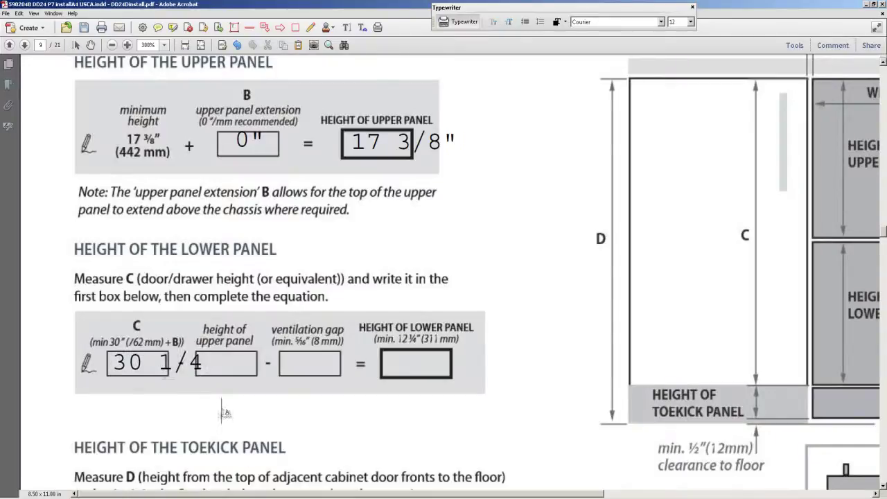
{"action": "left_click", "coordinate": [222, 412]}
{"action": "left_click_drag", "start_coordinate": [139, 364], "coordinate": [137, 394]}
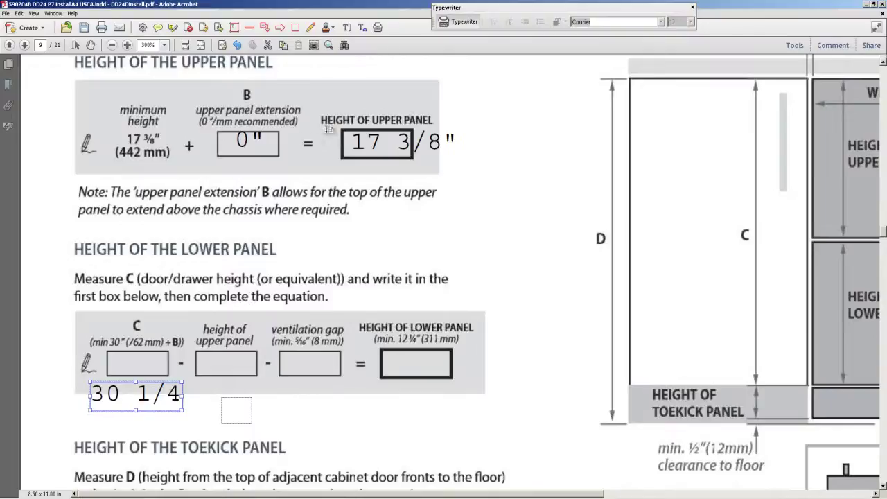
Step: In the lower panel height equation, place a copy of 17 3/8" below the upper panel box and enter 1/8" below the ventilation gap box
{"action": "left_click", "coordinate": [399, 141]}
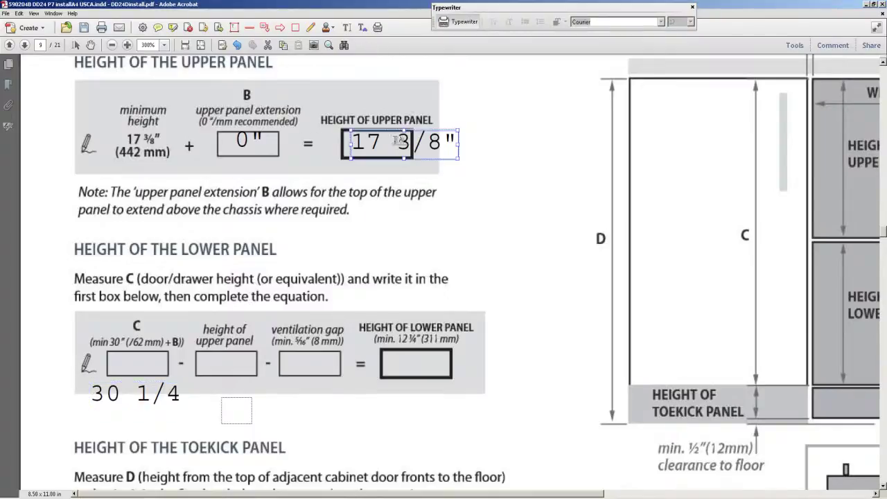
{"action": "left_click_drag", "start_coordinate": [399, 141], "coordinate": [231, 379]}
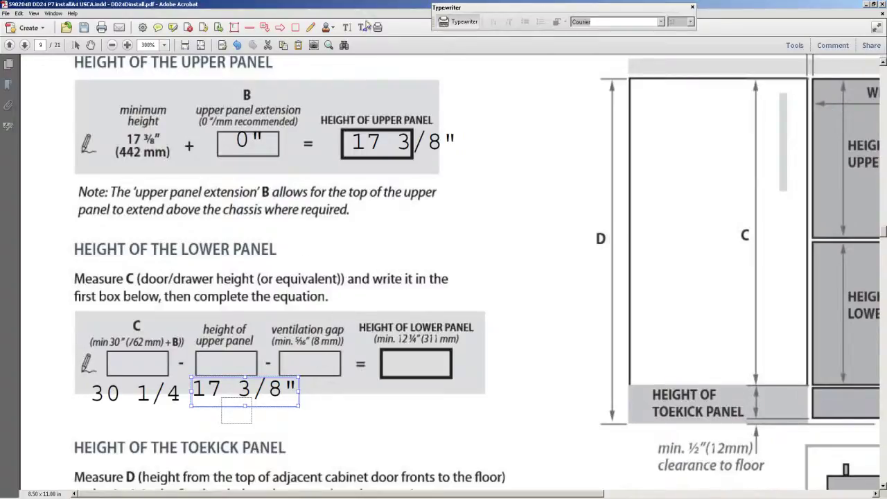
{"action": "left_click", "coordinate": [383, 350]}
{"action": "left_click", "coordinate": [330, 392]}
{"action": "type", "text": "1/"}
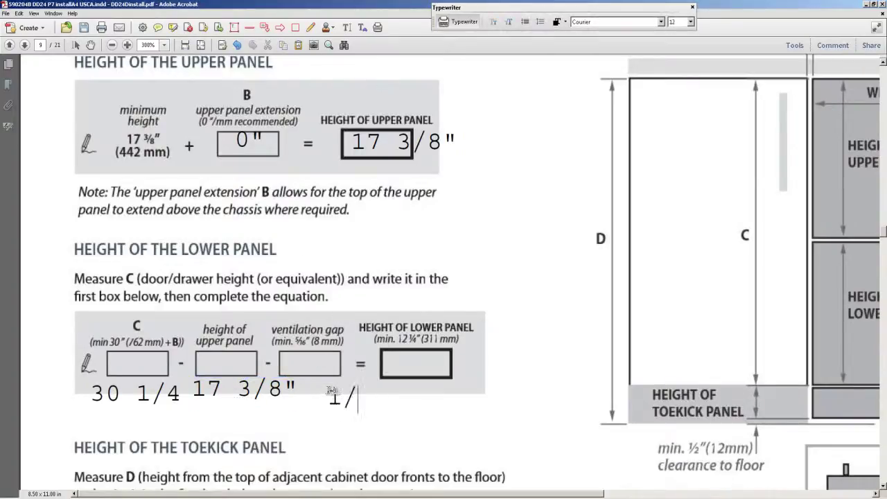
{"action": "type", "text": "8\""}
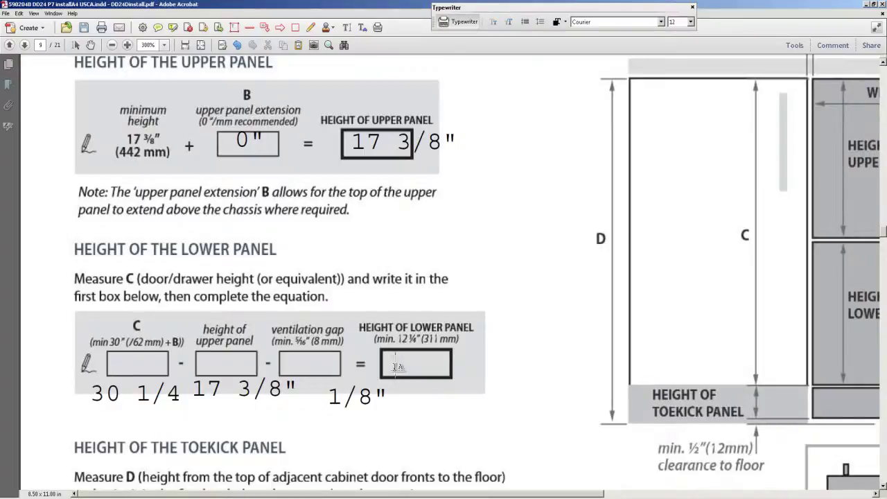
Step: Enter 13" as the result in the height of lower panel box
{"action": "type", "text": "1.\"==="}
{"action": "key", "text": "BackSpace"}
{"action": "key", "text": "BackSpace"}
{"action": "key", "text": "BackSpace"}
{"action": "key", "text": "BackSpace"}
{"action": "key", "text": "BackSpace"}
{"action": "key", "text": "BackSpace"}
{"action": "type", "text": "13\""}
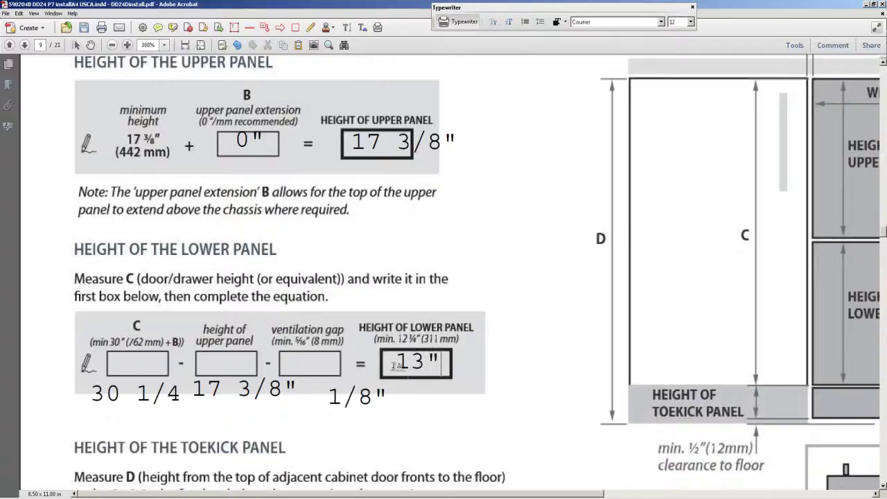
{"action": "left_click", "coordinate": [529, 325]}
Step: Examine the width, upper panel, lower panel and toekick equations on the custom panel calculations page
{"action": "scroll", "coordinate": [532, 326], "scroll_direction": "up", "scroll_amount": 1}
{"action": "scroll", "coordinate": [532, 326], "scroll_direction": "down", "scroll_amount": 1}
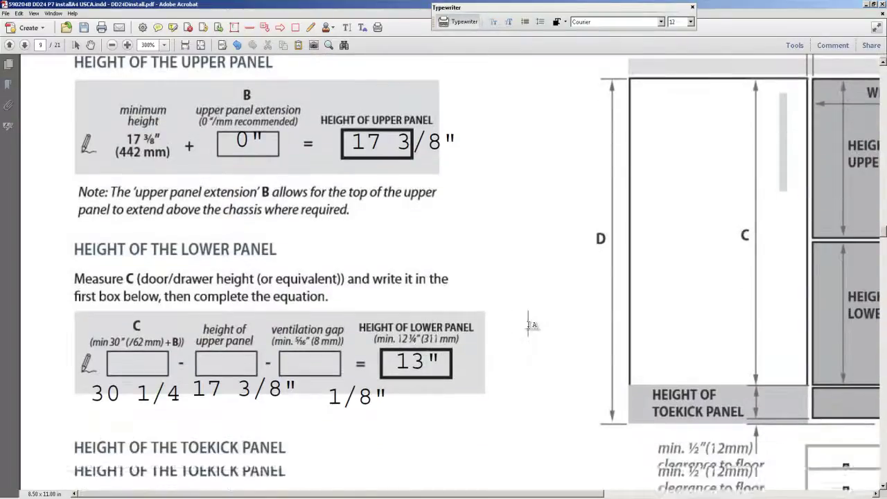
{"action": "scroll", "coordinate": [531, 325], "scroll_direction": "up", "scroll_amount": 2}
{"action": "scroll", "coordinate": [530, 325], "scroll_direction": "down", "scroll_amount": 6}
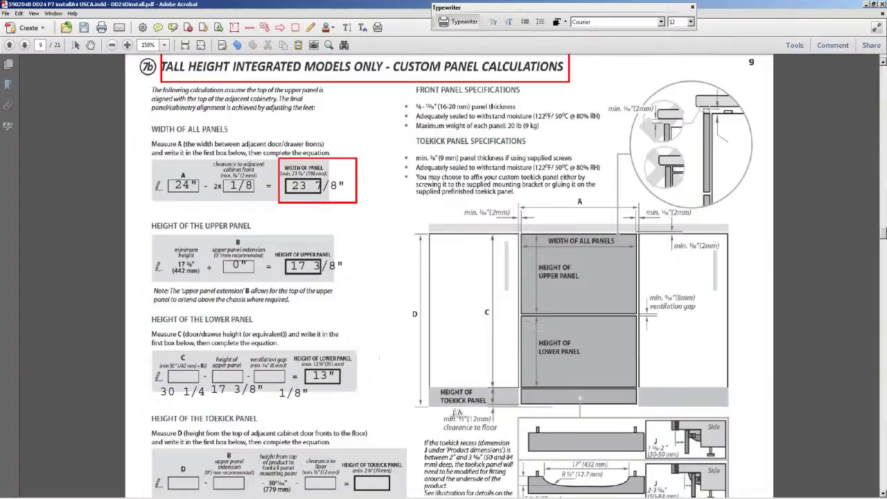
{"action": "scroll", "coordinate": [531, 324], "scroll_direction": "up", "scroll_amount": 4}
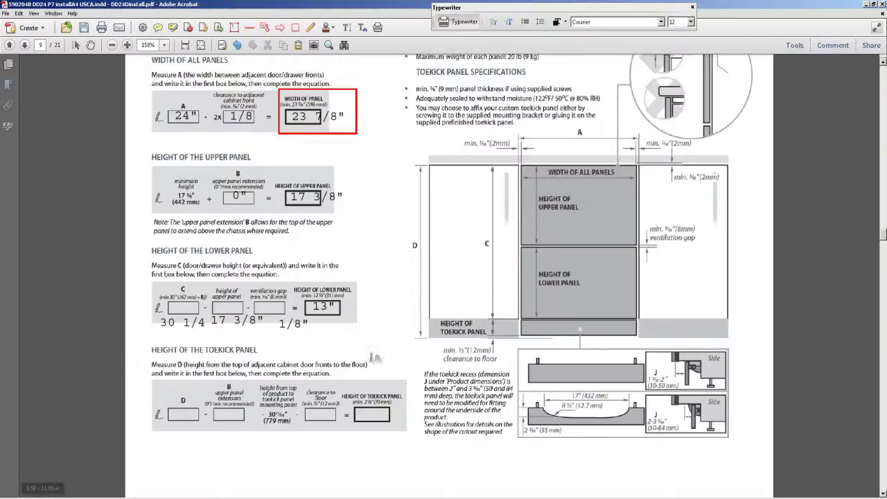
{"action": "scroll", "coordinate": [291, 402], "scroll_direction": "up", "scroll_amount": 1}
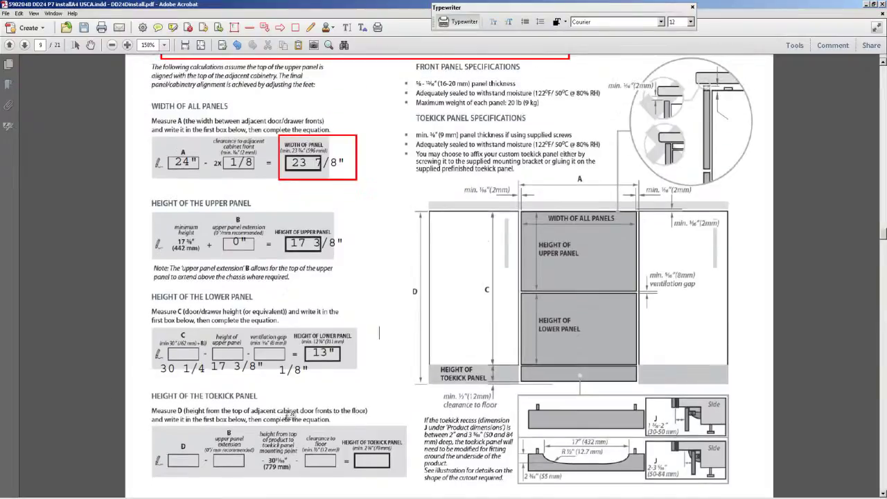
{"action": "scroll", "coordinate": [292, 291], "scroll_direction": "up", "scroll_amount": 2}
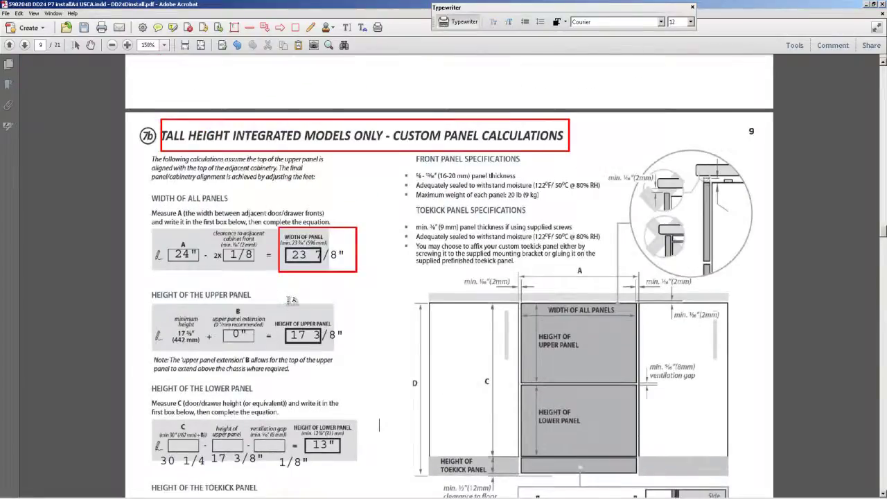
{"action": "scroll", "coordinate": [292, 299], "scroll_direction": "down", "scroll_amount": 2}
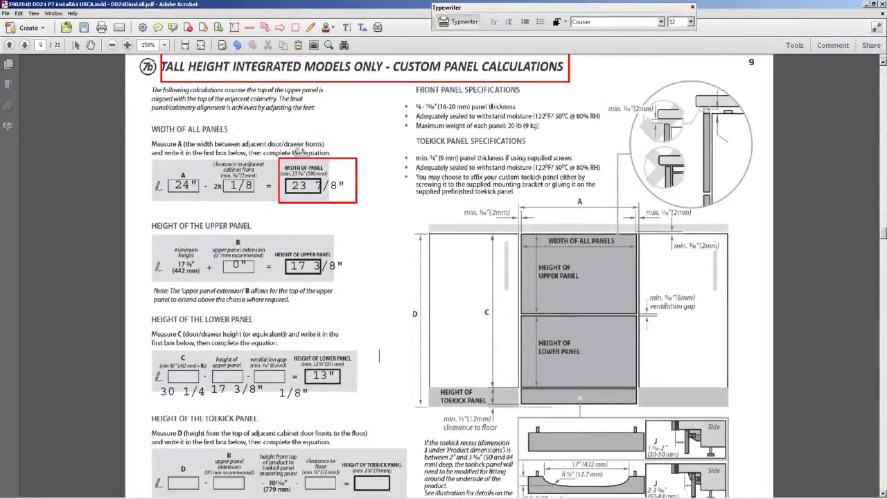
Step: In Firefox, open the Custom Sized Panel product from Barker Cabinets' base cabinet end panels
{"action": "key", "text": "alt+Tab"}
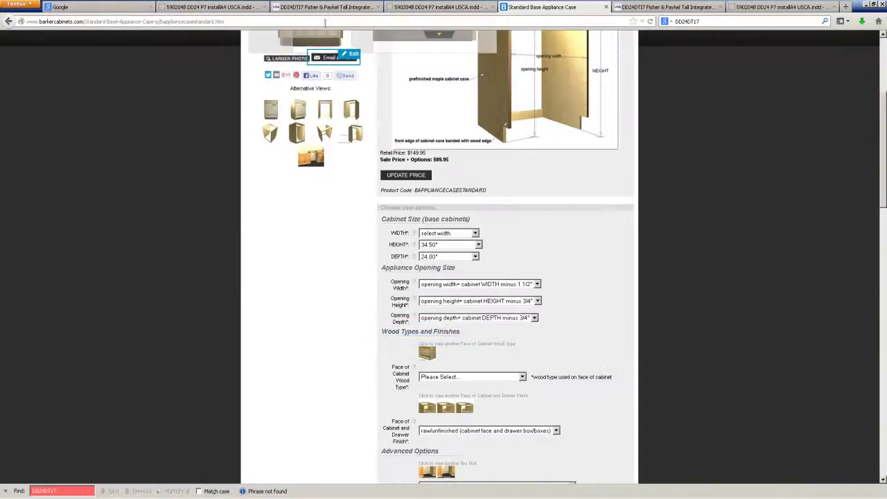
{"action": "scroll", "coordinate": [383, 278], "scroll_direction": "up", "scroll_amount": 5}
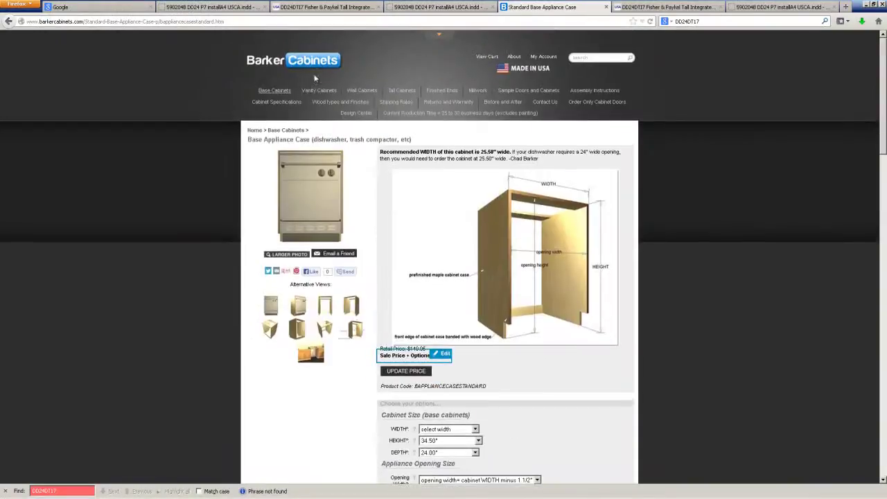
{"action": "left_click", "coordinate": [283, 93]}
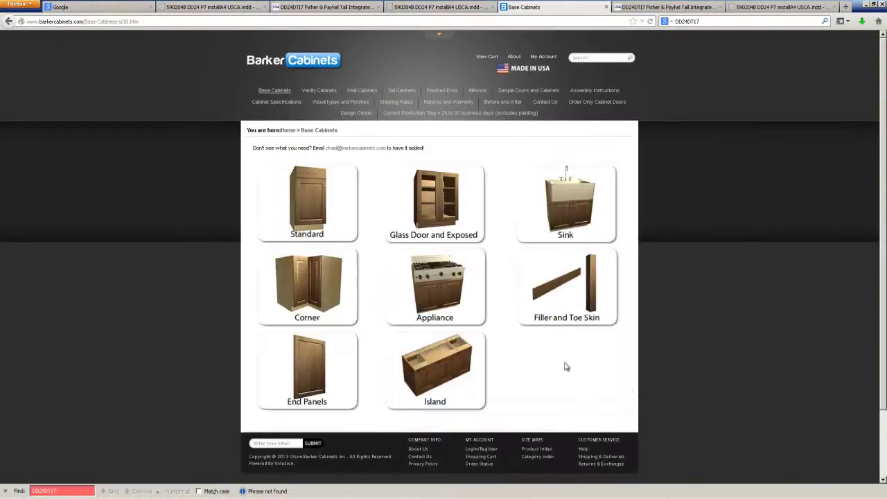
{"action": "left_click", "coordinate": [318, 394]}
{"action": "scroll", "coordinate": [348, 361], "scroll_direction": "down", "scroll_amount": 4}
{"action": "left_click", "coordinate": [289, 238]}
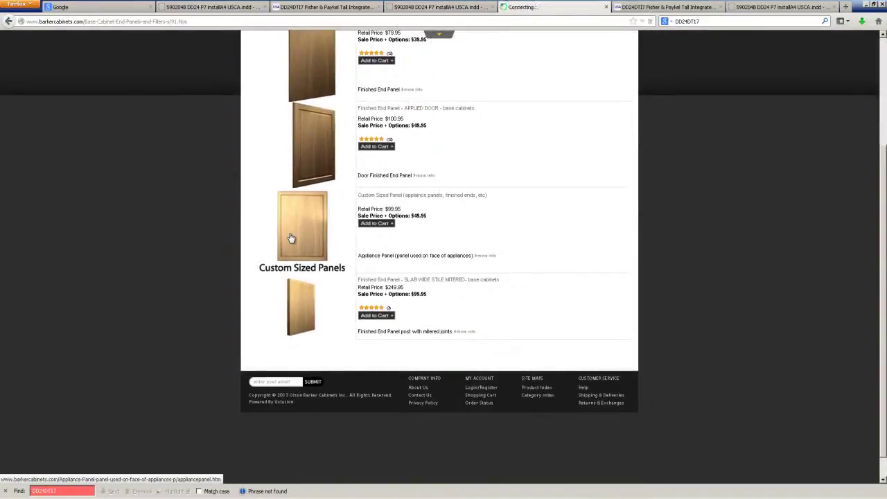
Step: Set the custom panel's width to 23 7/8" and its width verification to between 7" and 24"
{"action": "scroll", "coordinate": [301, 270], "scroll_direction": "down", "scroll_amount": 4}
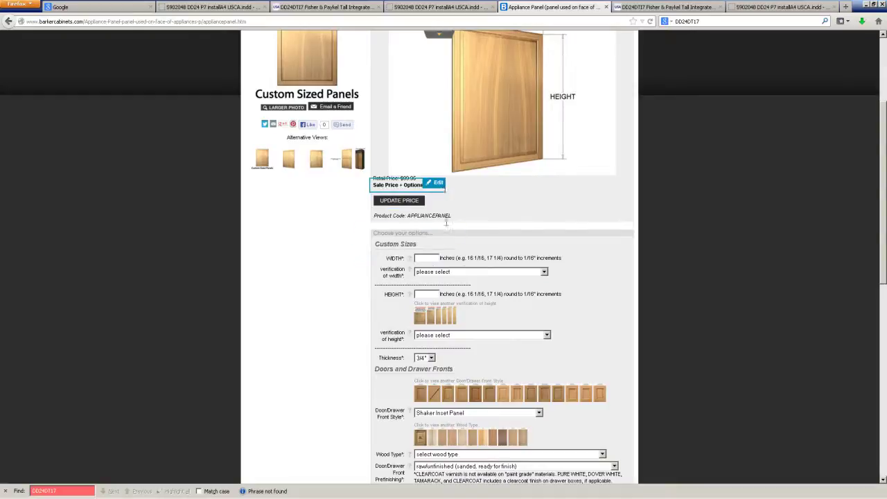
{"action": "left_click", "coordinate": [424, 257]}
{"action": "type", "text": "23 7/8"}
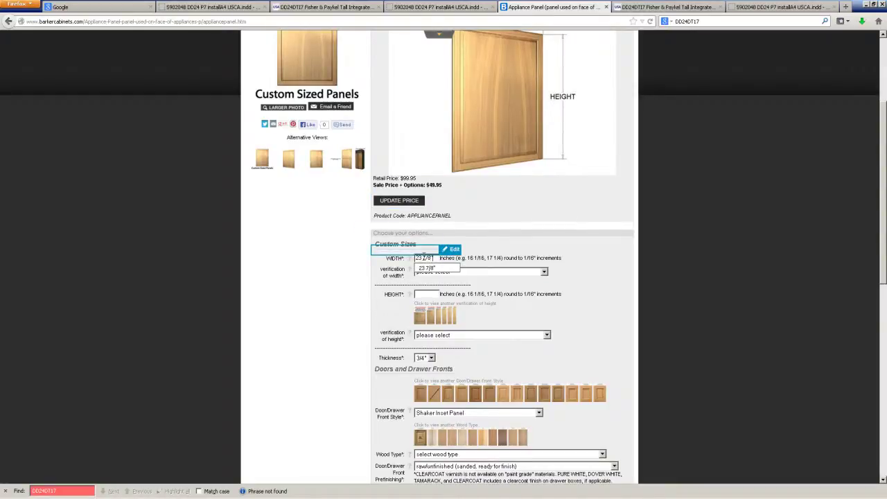
{"action": "left_click", "coordinate": [427, 268]}
{"action": "left_click", "coordinate": [433, 273]}
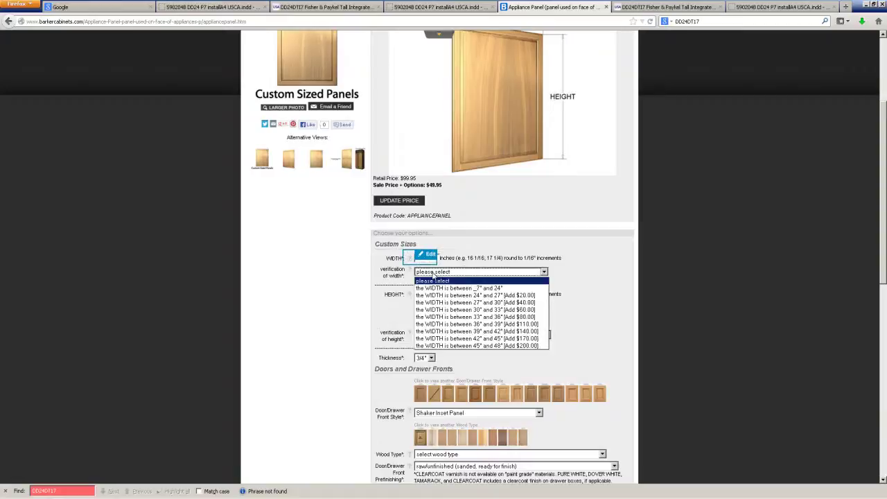
{"action": "left_click", "coordinate": [457, 288]}
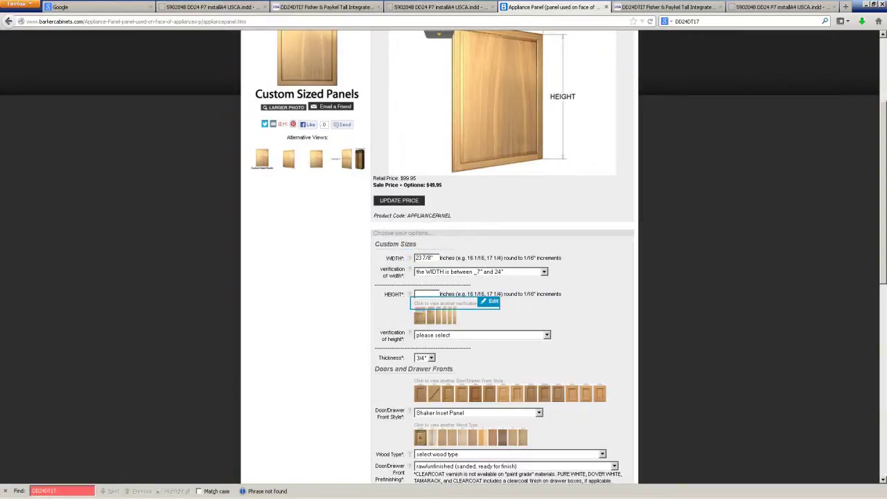
Step: Check the panel heights in the PDF, and set the custom panel's height to 17 3/8 with the 16" to 30" height verification
{"action": "key", "text": "alt+Tab"}
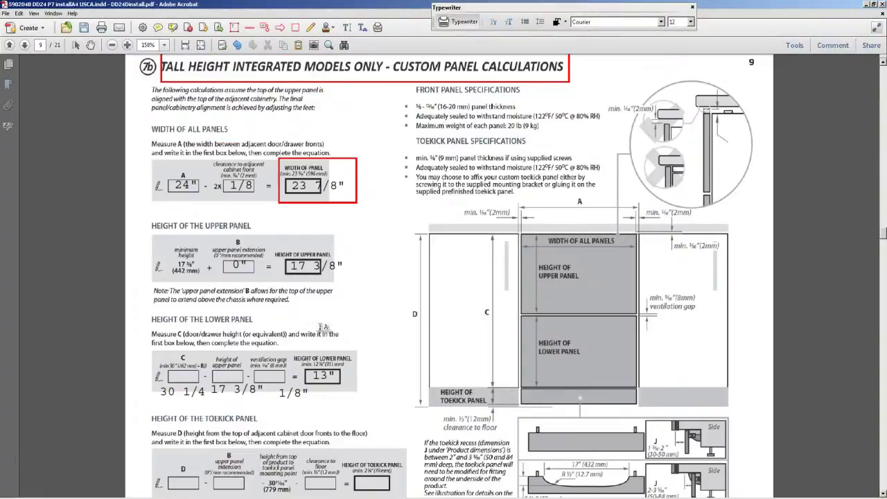
{"action": "key", "text": "alt+Tab"}
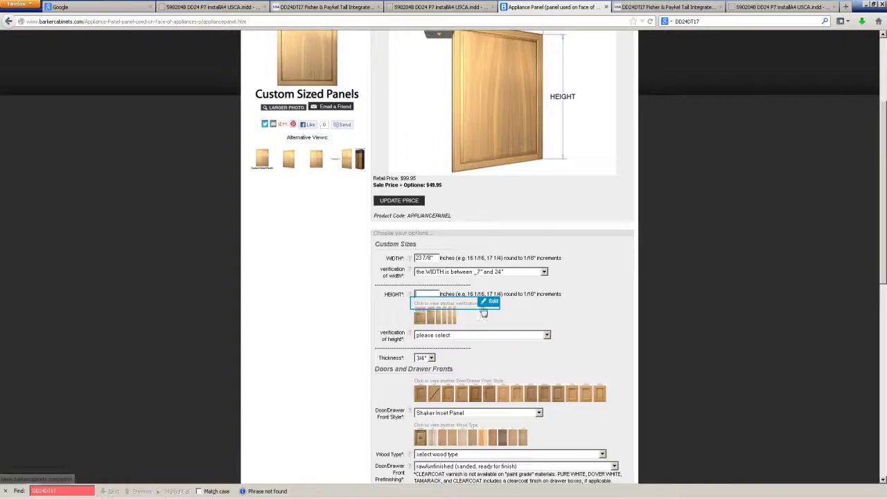
{"action": "left_click", "coordinate": [431, 295]}
{"action": "type", "text": "13"}
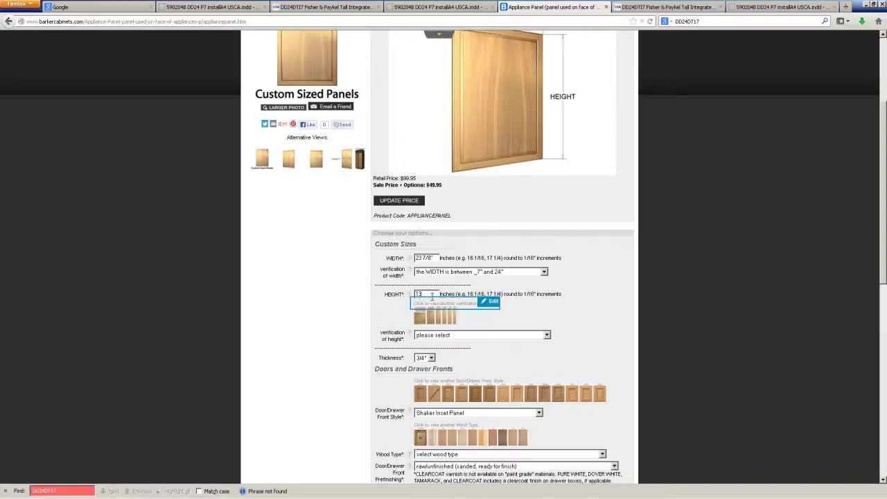
{"action": "type", "text": "17 3/4"}
{"action": "left_click", "coordinate": [463, 337]}
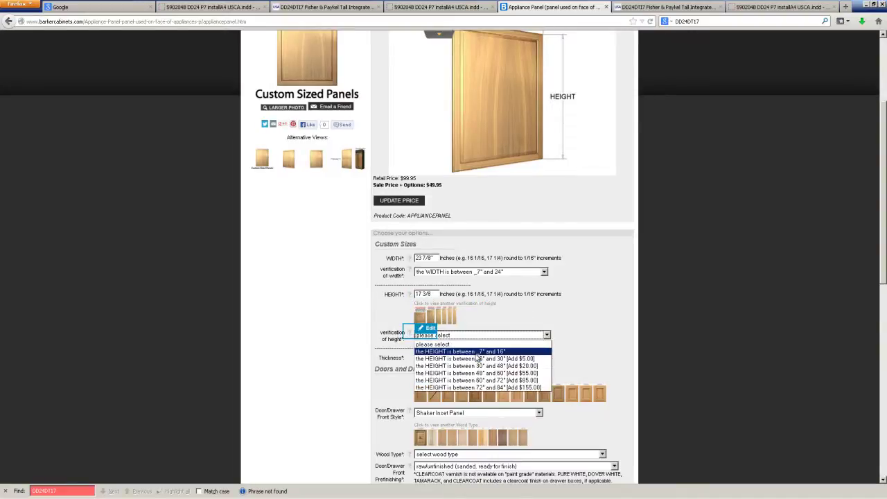
{"action": "left_click", "coordinate": [477, 358]}
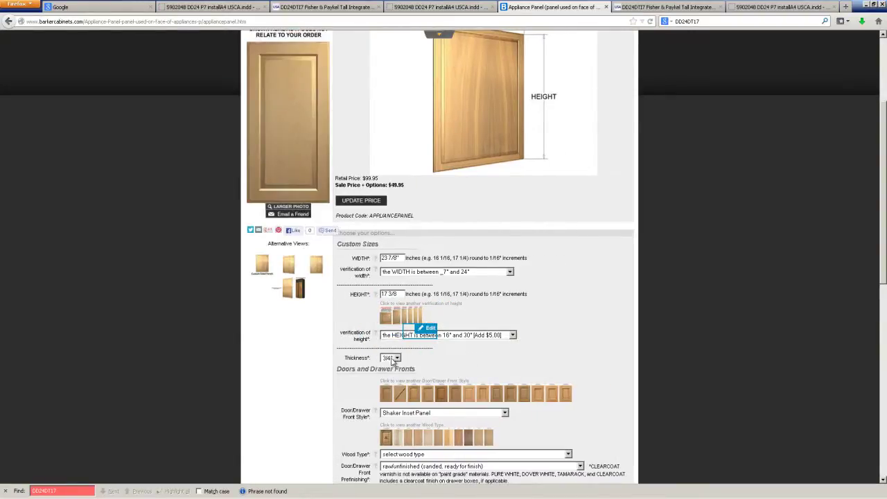
Step: Choose the "Paint Grade: frame= alder, panel= mdf" wood type, then agree to the disclaimer and add the panel to the cart
{"action": "scroll", "coordinate": [425, 361], "scroll_direction": "down", "scroll_amount": 3}
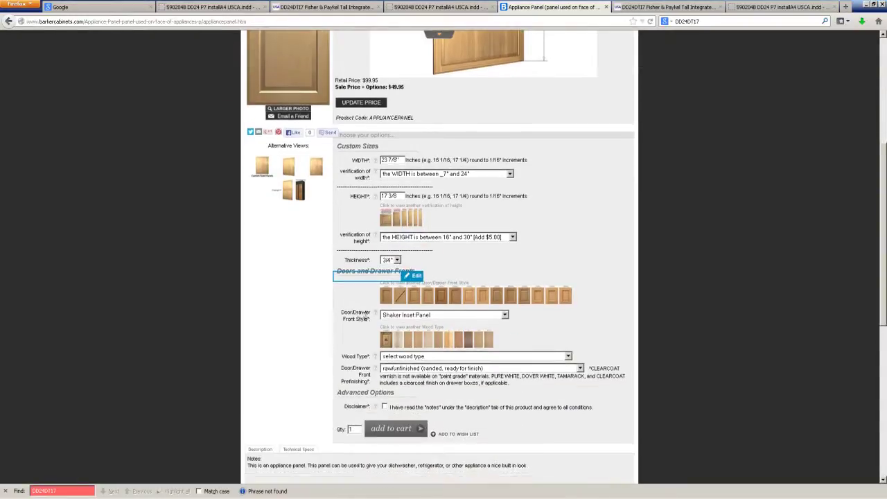
{"action": "left_click", "coordinate": [430, 357]}
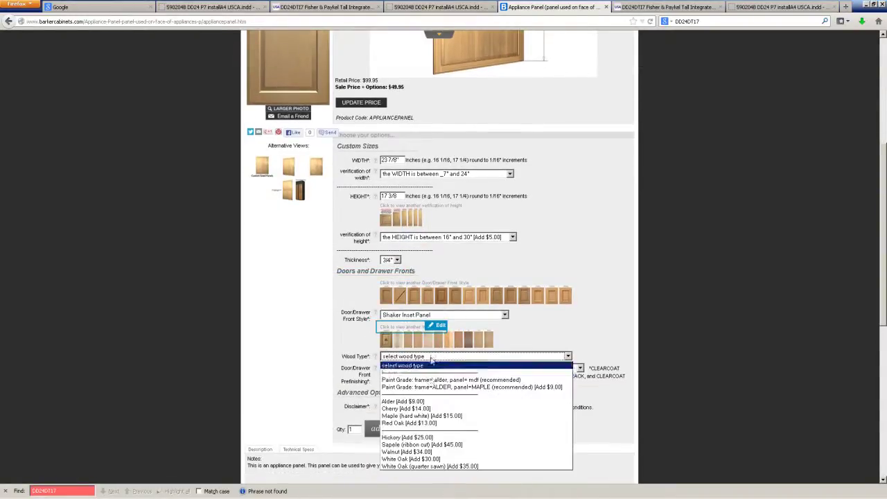
{"action": "left_click", "coordinate": [430, 375]}
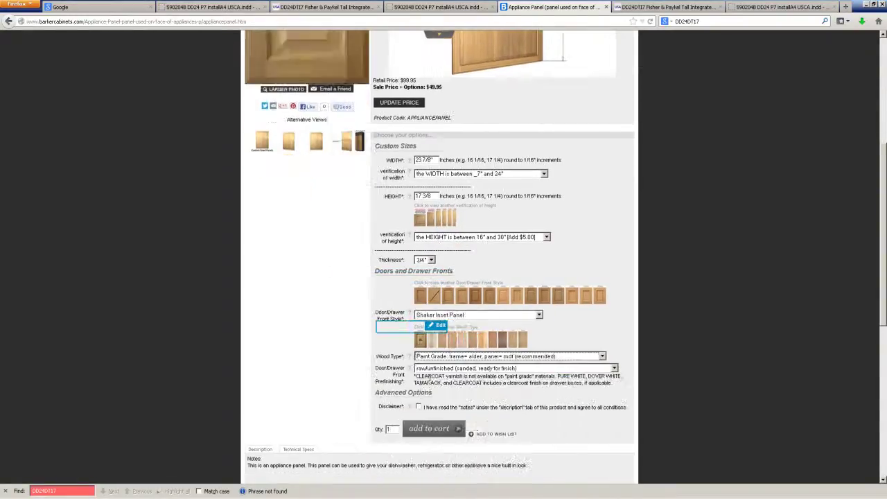
{"action": "left_click", "coordinate": [418, 407]}
{"action": "left_click", "coordinate": [438, 430]}
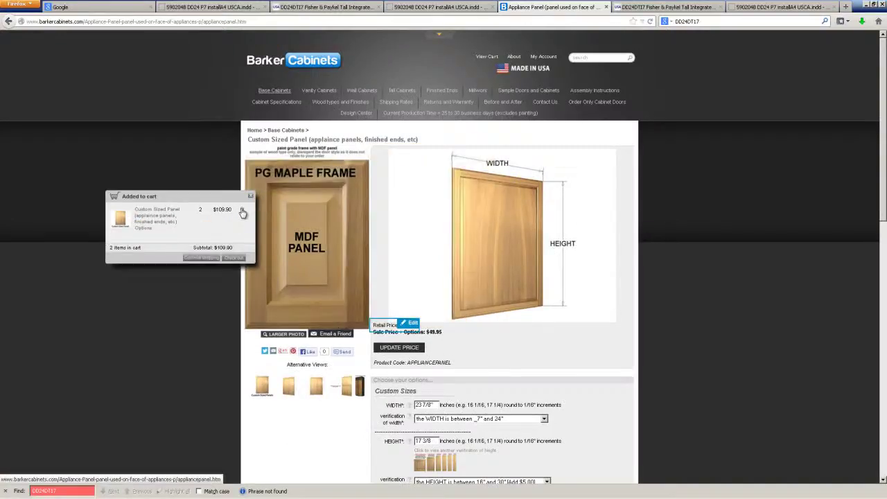
Step: Remove the custom panels from the cart and add a single one again
{"action": "left_click", "coordinate": [242, 211]}
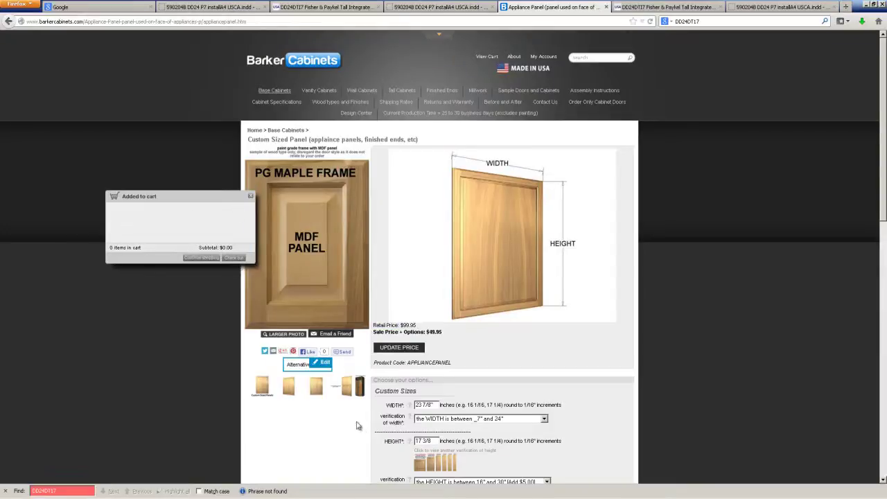
{"action": "scroll", "coordinate": [362, 431], "scroll_direction": "down", "scroll_amount": 2}
{"action": "scroll", "coordinate": [362, 432], "scroll_direction": "down", "scroll_amount": 2}
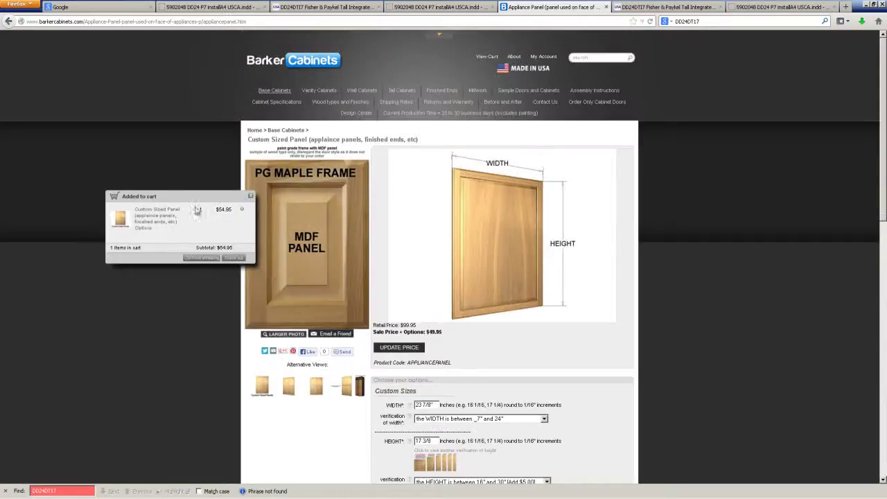
{"action": "left_click_drag", "start_coordinate": [203, 213], "coordinate": [129, 215]}
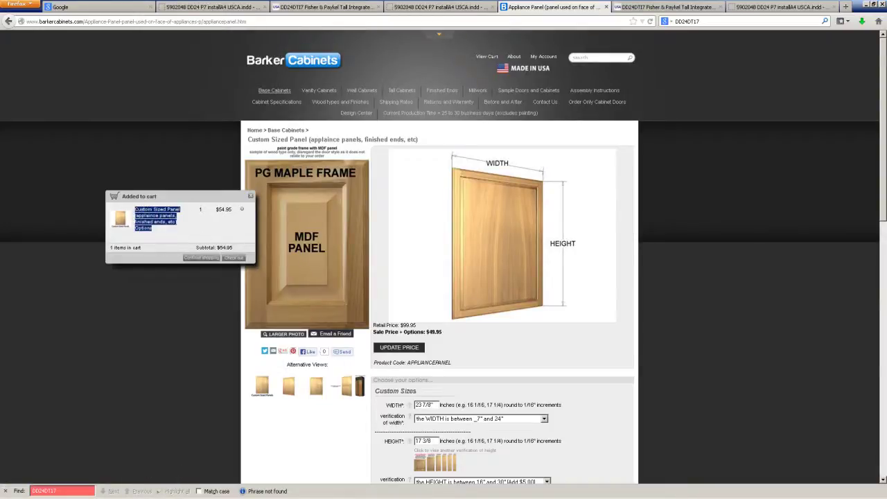
Step: Check the lower panel and toekick height equations in the Acrobat PDF, and return to the custom panel's size options in Firefox
{"action": "key", "text": "alt+Tab"}
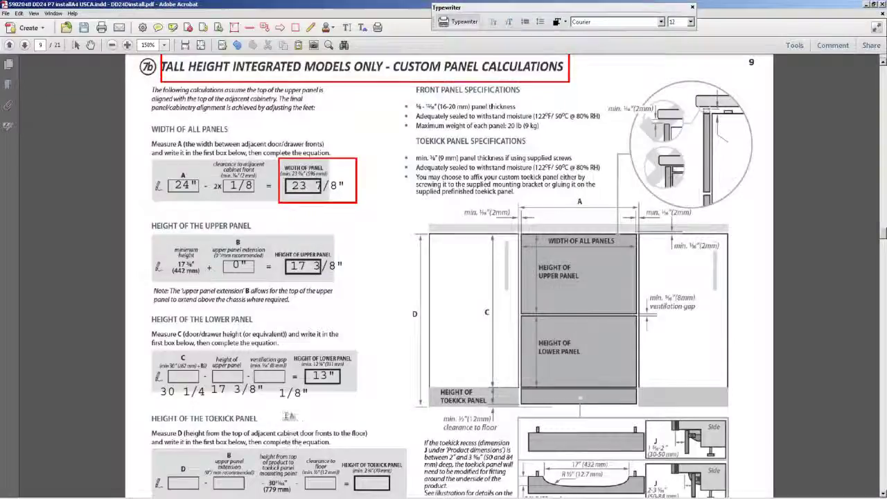
{"action": "scroll", "coordinate": [380, 286], "scroll_direction": "down", "scroll_amount": 2}
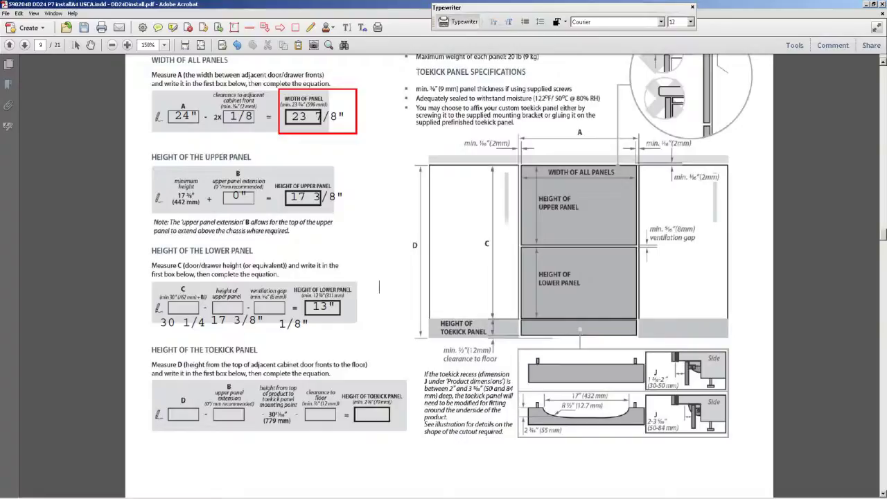
{"action": "key", "text": "alt+Tab"}
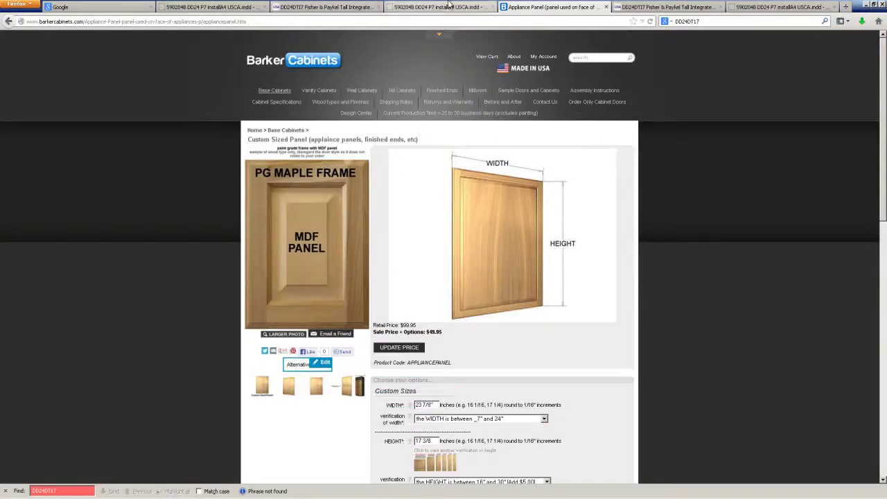
{"action": "scroll", "coordinate": [456, 366], "scroll_direction": "down", "scroll_amount": 3}
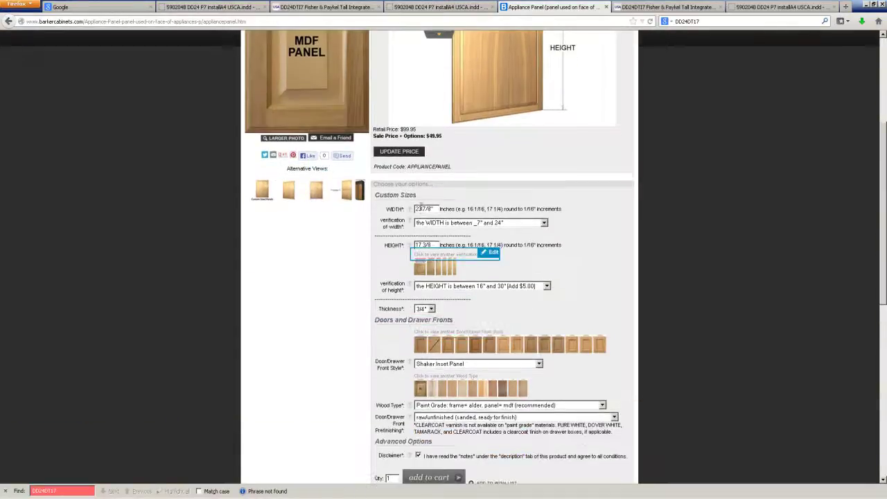
Step: Set the custom panel's height to 13" and add this second panel to the cart
{"action": "left_click_drag", "start_coordinate": [431, 242], "coordinate": [396, 234]}
{"action": "type", "text": "13\""}
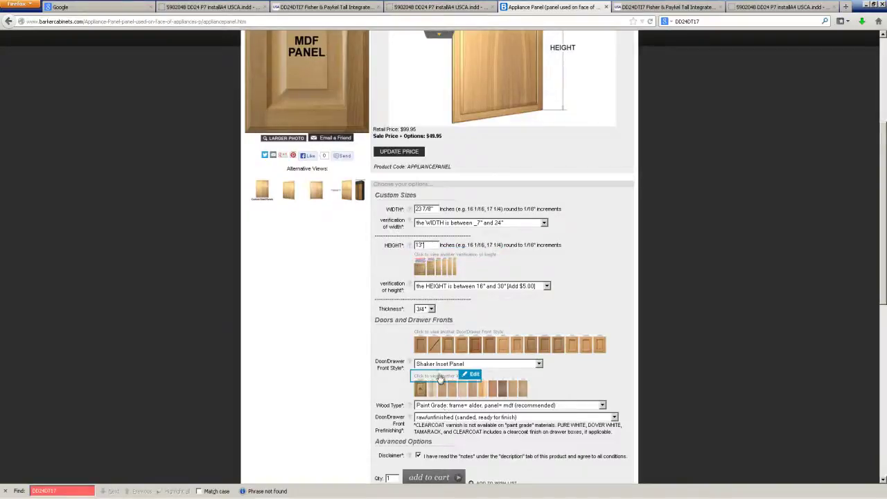
{"action": "scroll", "coordinate": [437, 388], "scroll_direction": "down", "scroll_amount": 2}
{"action": "left_click", "coordinate": [427, 383]}
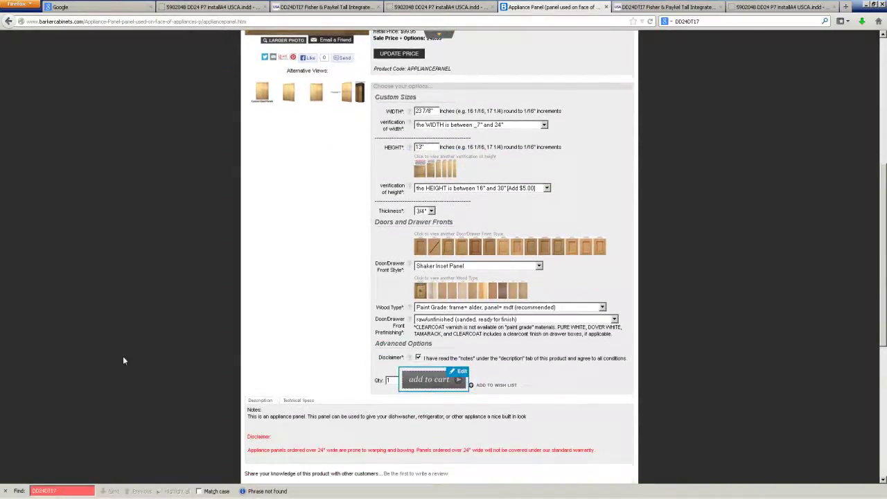
{"action": "left_click", "coordinate": [232, 289]}
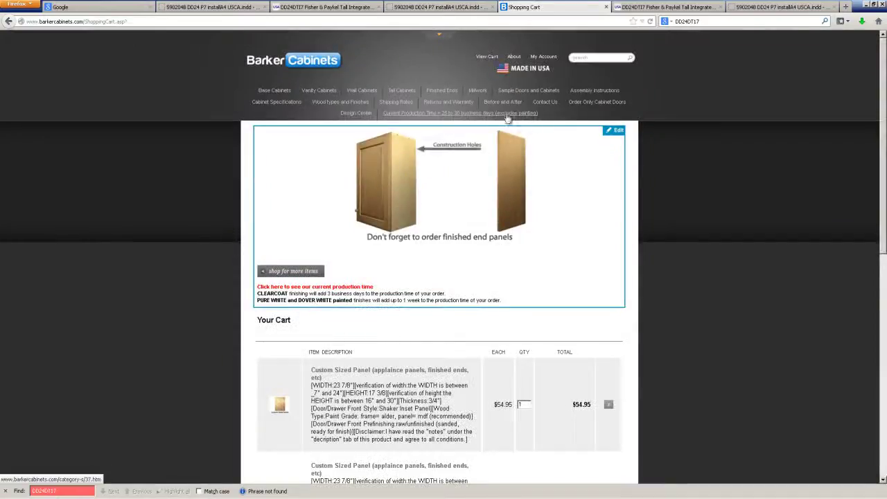
Step: Check the height entries of both custom sized panels listed in the shopping cart
{"action": "scroll", "coordinate": [439, 240], "scroll_direction": "down", "scroll_amount": 3}
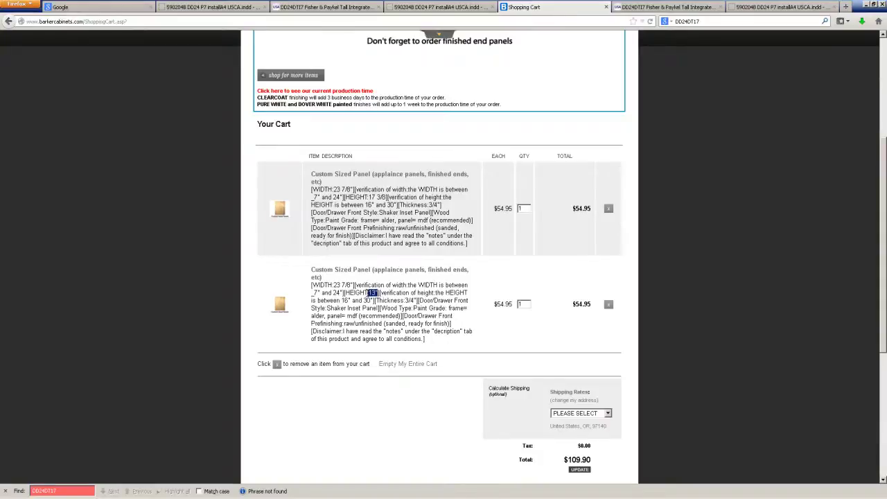
{"action": "left_click_drag", "start_coordinate": [354, 285], "coordinate": [334, 285]}
{"action": "left_click_drag", "start_coordinate": [354, 189], "coordinate": [338, 189]}
{"action": "left_click", "coordinate": [383, 227]}
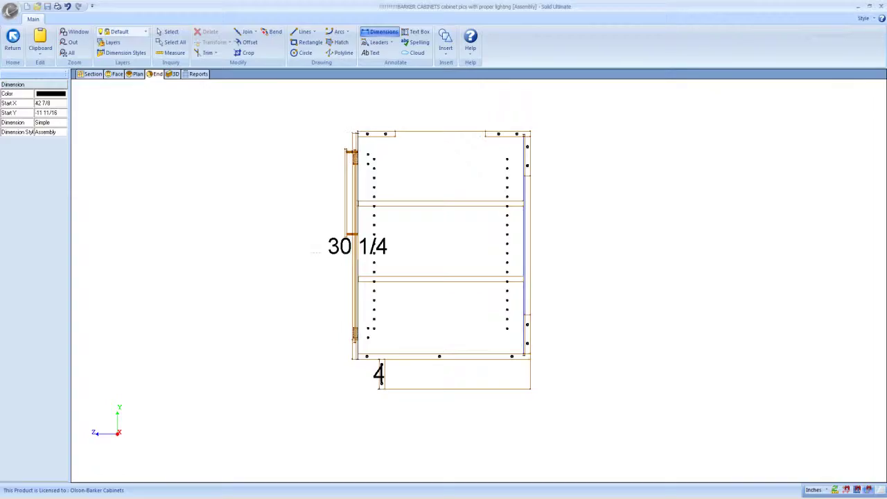
Step: Switch to Solid Ultimate and return from cabinet #43's assembly to the room layout, showing the whole plan
{"action": "left_click", "coordinate": [12, 40]}
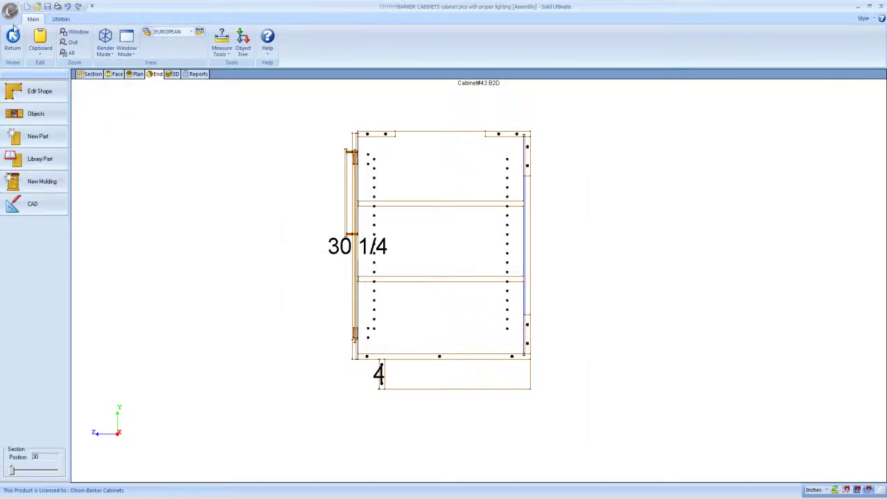
{"action": "left_click", "coordinate": [12, 40]}
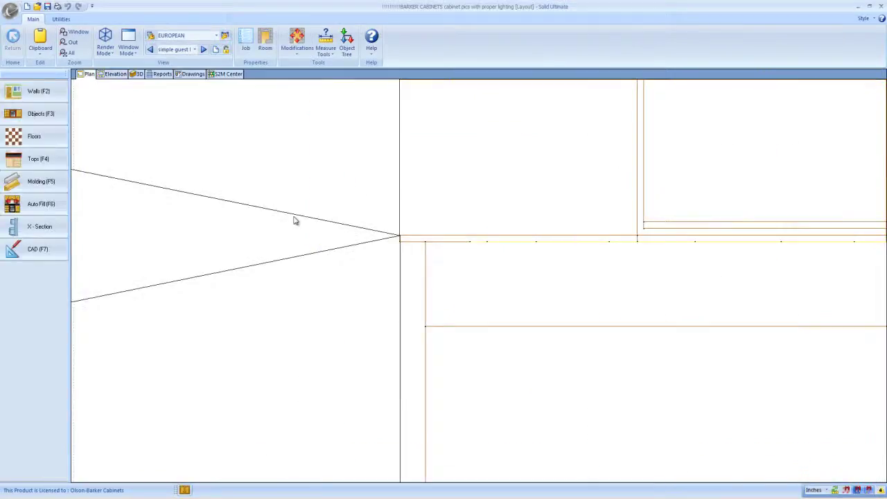
{"action": "scroll", "coordinate": [300, 236], "scroll_direction": "down", "scroll_amount": 2}
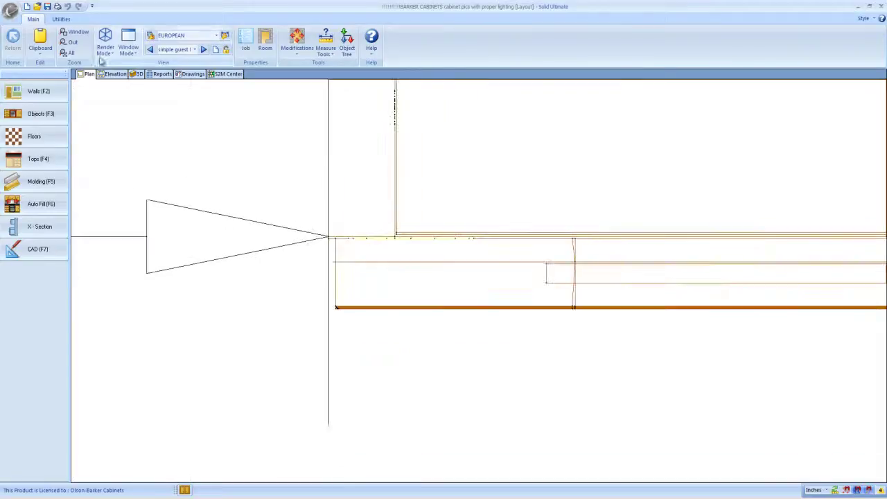
{"action": "left_click", "coordinate": [69, 54]}
Step: Examine the two dishwasher panels and the adjoining cabinets in the 3D view of the room
{"action": "scroll", "coordinate": [479, 250], "scroll_direction": "up", "scroll_amount": 2}
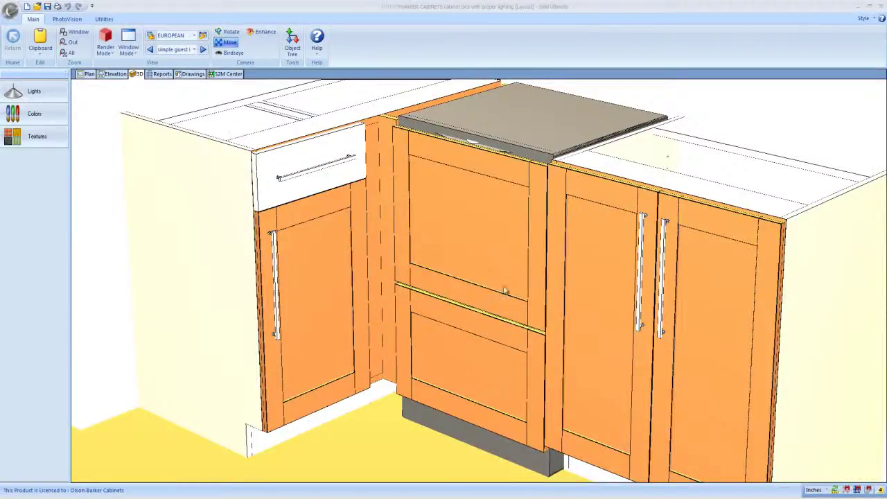
{"action": "scroll", "coordinate": [378, 201], "scroll_direction": "up", "scroll_amount": 5}
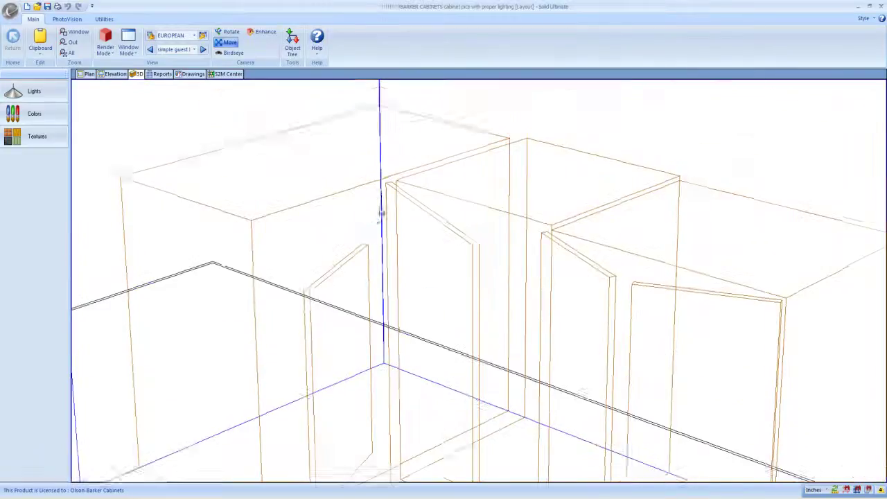
{"action": "scroll", "coordinate": [407, 219], "scroll_direction": "down", "scroll_amount": 3}
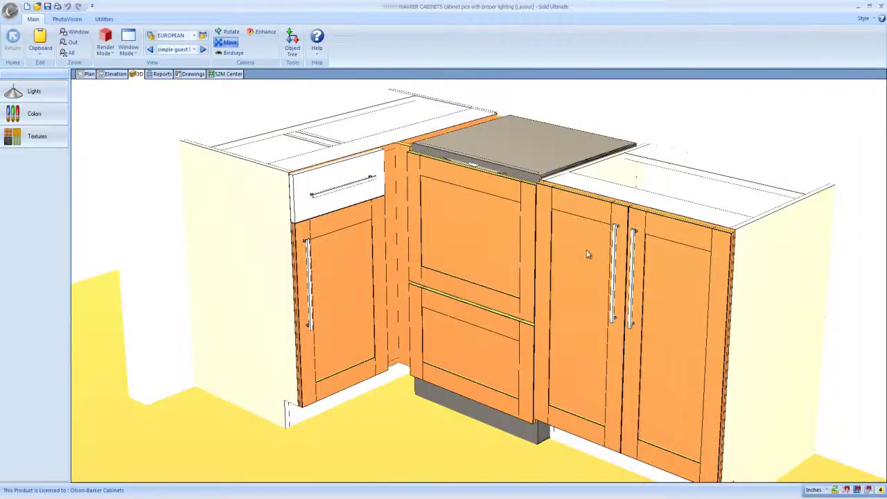
{"action": "scroll", "coordinate": [381, 93], "scroll_direction": "up", "scroll_amount": 5}
{"action": "scroll", "coordinate": [389, 118], "scroll_direction": "down", "scroll_amount": 5}
{"action": "scroll", "coordinate": [395, 138], "scroll_direction": "up", "scroll_amount": 5}
{"action": "scroll", "coordinate": [513, 146], "scroll_direction": "down", "scroll_amount": 3}
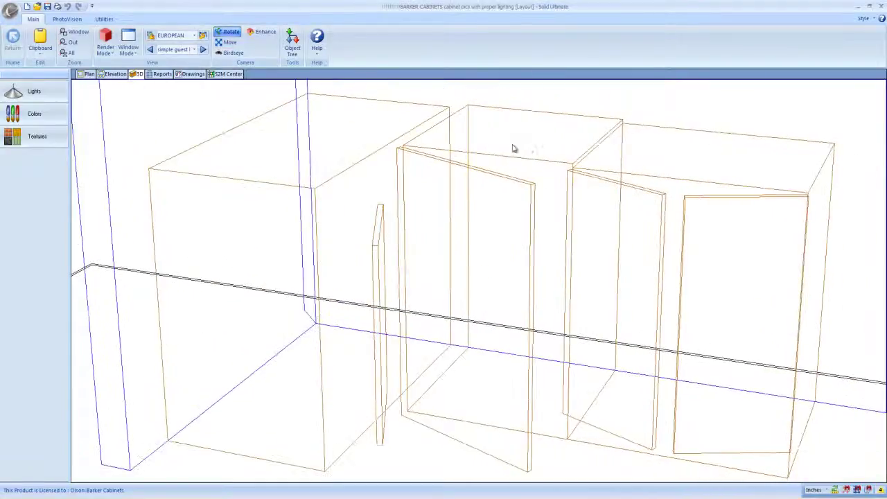
{"action": "scroll", "coordinate": [485, 205], "scroll_direction": "up", "scroll_amount": 3}
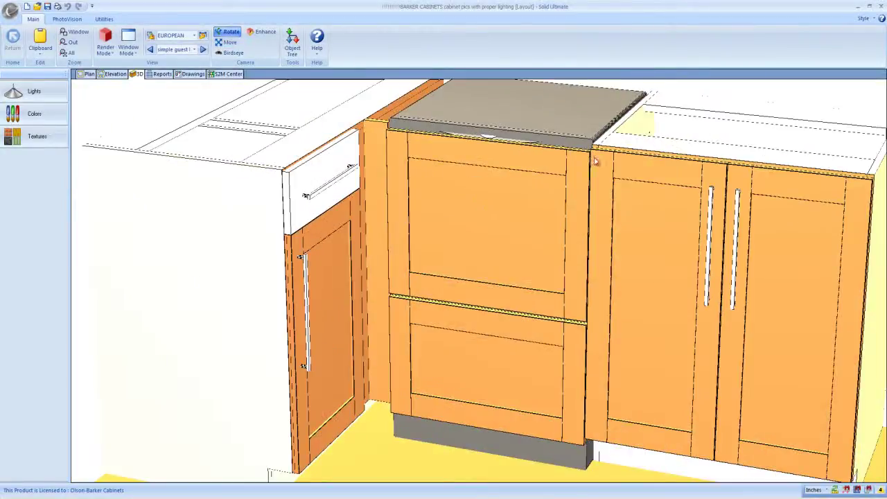
Step: Inspect the joint between dishwasher #43 and cabinet #44 up close in the plan view
{"action": "left_click", "coordinate": [87, 73]}
{"action": "left_click", "coordinate": [66, 43]}
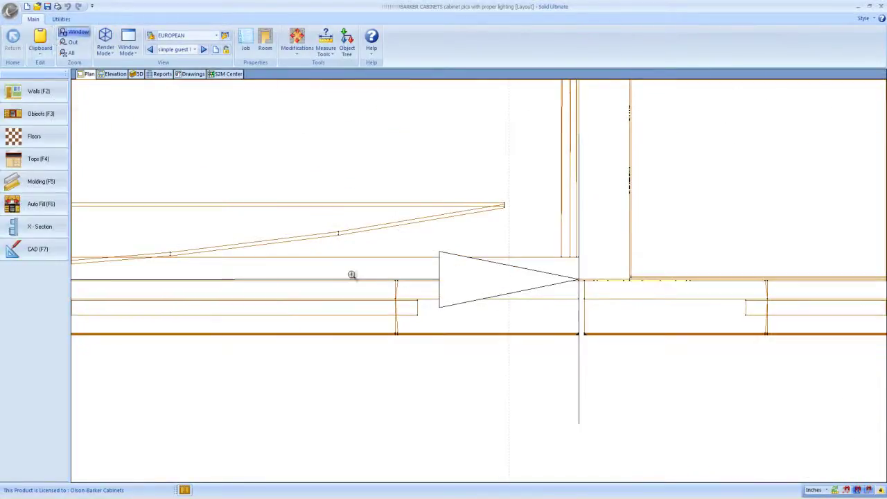
{"action": "left_click", "coordinate": [352, 275]}
{"action": "scroll", "coordinate": [416, 201], "scroll_direction": "up", "scroll_amount": 2}
{"action": "scroll", "coordinate": [412, 166], "scroll_direction": "up", "scroll_amount": 3}
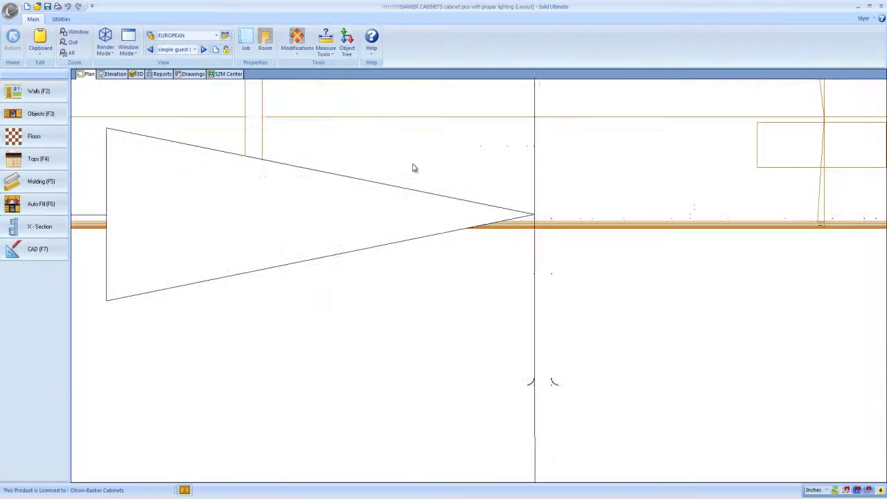
{"action": "scroll", "coordinate": [392, 270], "scroll_direction": "down", "scroll_amount": 3}
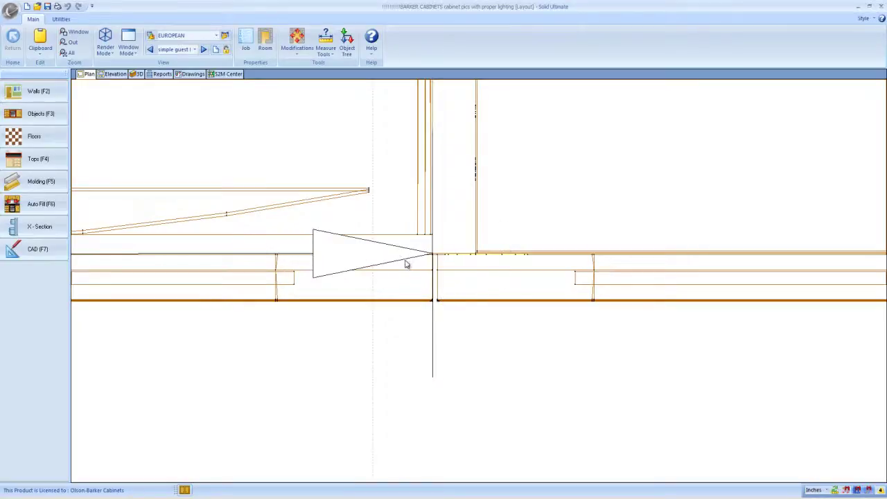
Step: Examine the corner clearance between cabinet #42's drawer handle and dishwasher #43 in the plan
{"action": "left_click", "coordinate": [67, 53]}
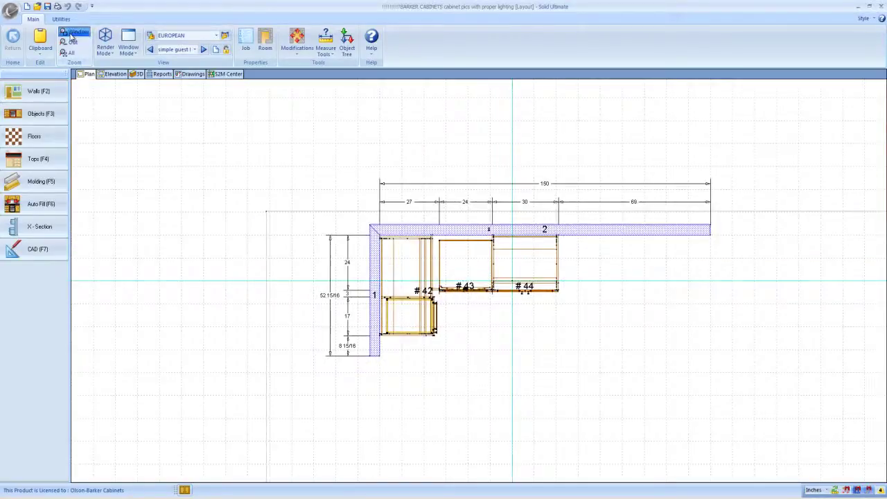
{"action": "left_click", "coordinate": [73, 34]}
{"action": "left_click_drag", "start_coordinate": [427, 283], "coordinate": [451, 300]}
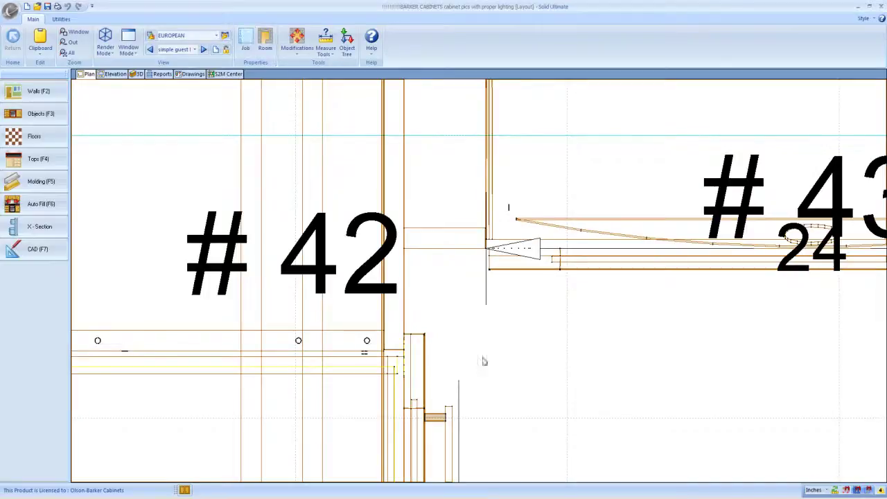
{"action": "left_click_drag", "start_coordinate": [650, 450], "coordinate": [503, 330]}
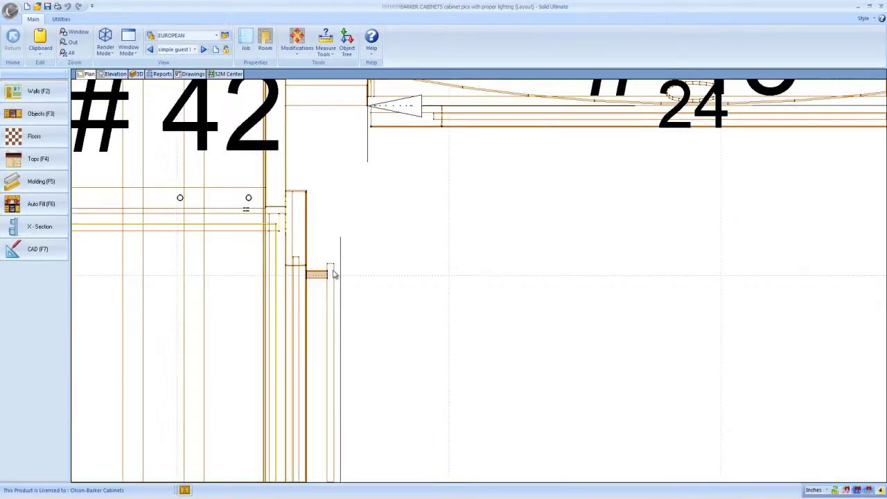
Step: Review cabinets #42 to #44 together in the plan, and inspect the dishwasher corner in 3D
{"action": "left_click", "coordinate": [67, 52]}
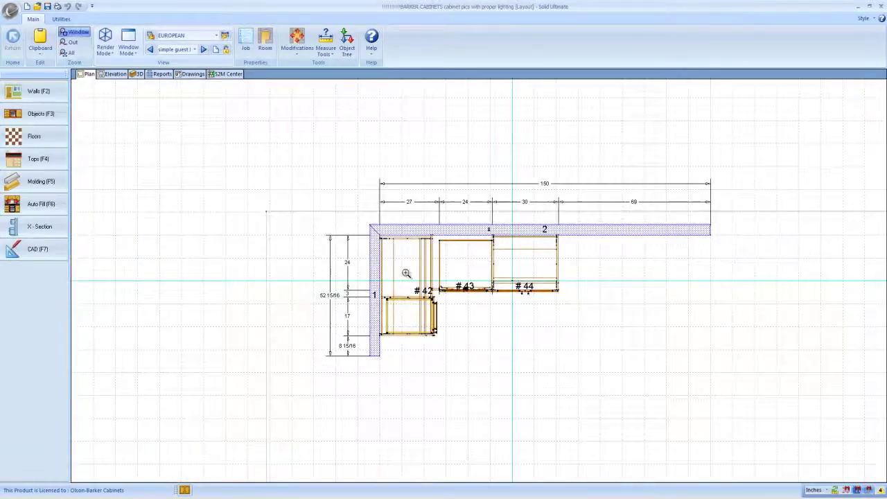
{"action": "left_click_drag", "start_coordinate": [379, 217], "coordinate": [549, 384]}
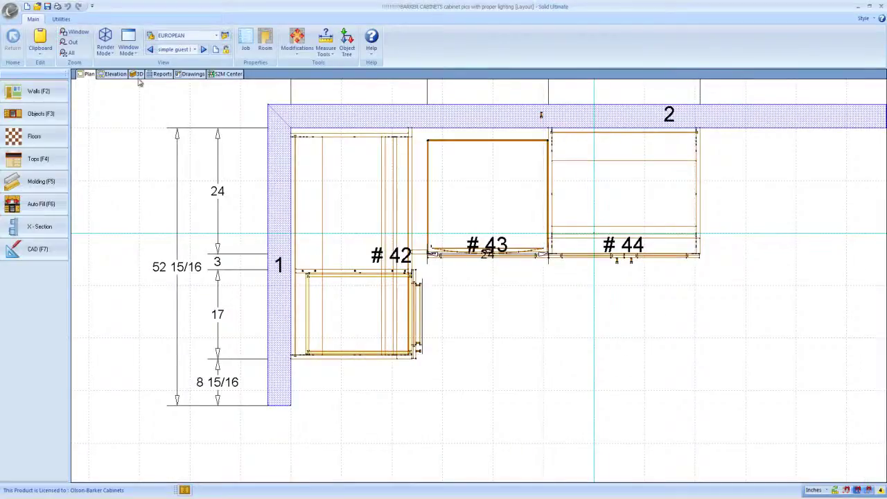
{"action": "left_click", "coordinate": [138, 74]}
{"action": "scroll", "coordinate": [437, 262], "scroll_direction": "up", "scroll_amount": 3}
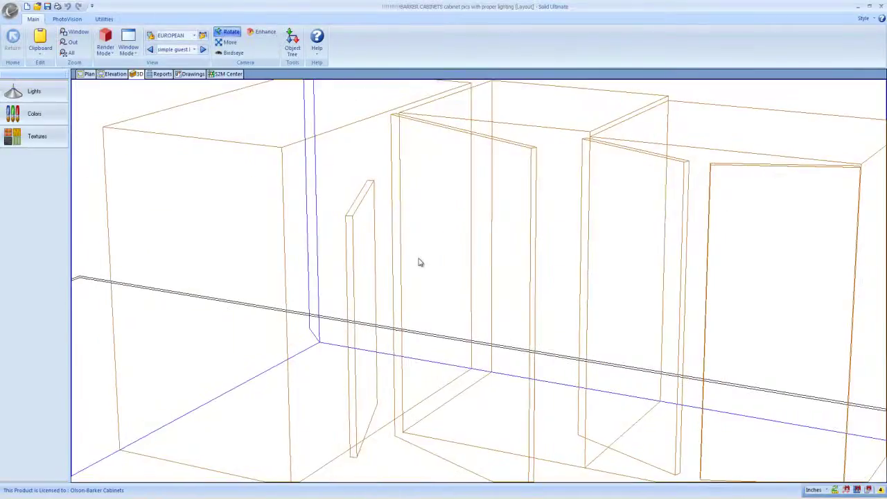
{"action": "left_click_drag", "start_coordinate": [418, 263], "coordinate": [357, 202]}
{"action": "left_click", "coordinate": [230, 42]}
{"action": "mouse_move", "coordinate": [472, 182]}
{"action": "left_mouse_down"}
{"action": "mouse_move", "coordinate": [343, 182]}
{"action": "mouse_move", "coordinate": [354, 192]}
{"action": "left_mouse_up"}
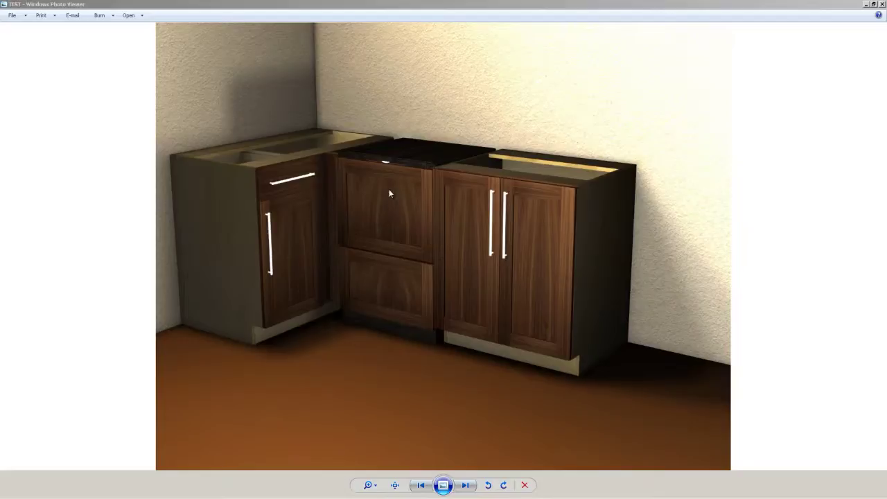
Step: Examine the TEST rendering in Windows Photo Viewer up close around the dishwasher panels and neighbouring cabinets
{"action": "left_click", "coordinate": [334, 201]}
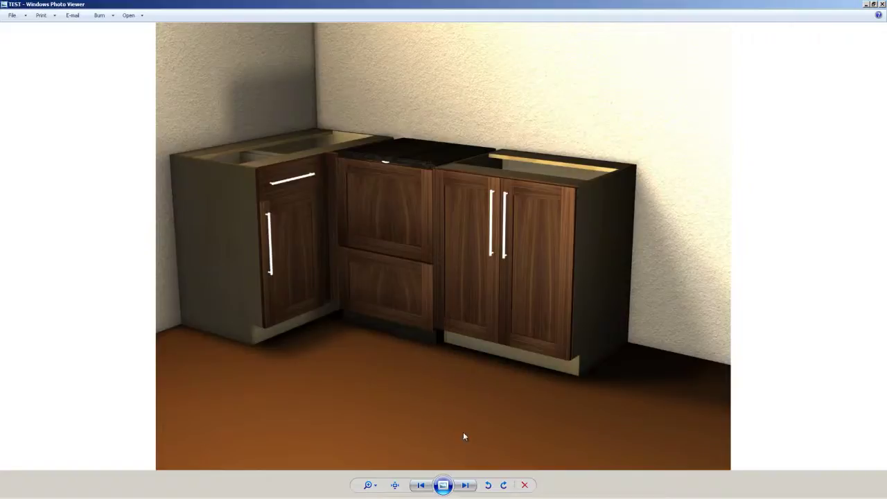
{"action": "left_click", "coordinate": [369, 485]}
{"action": "left_click_drag", "start_coordinate": [368, 483], "coordinate": [368, 460]}
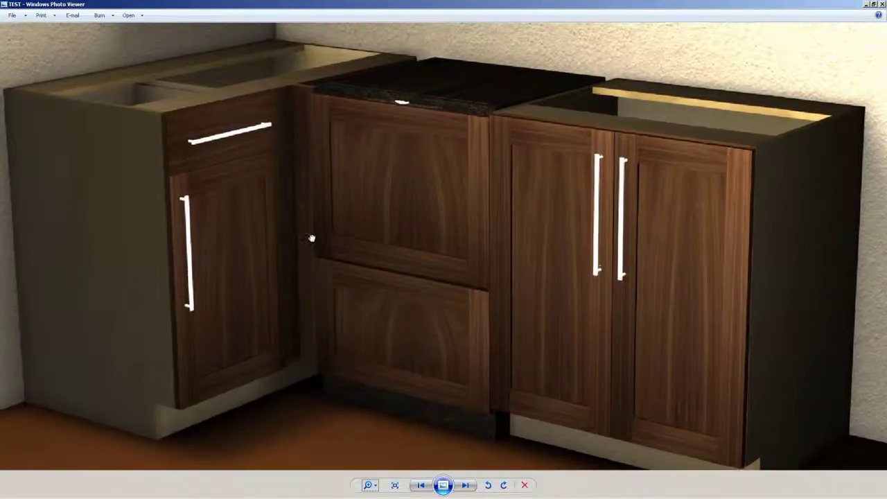
{"action": "left_click_drag", "start_coordinate": [312, 238], "coordinate": [337, 251]}
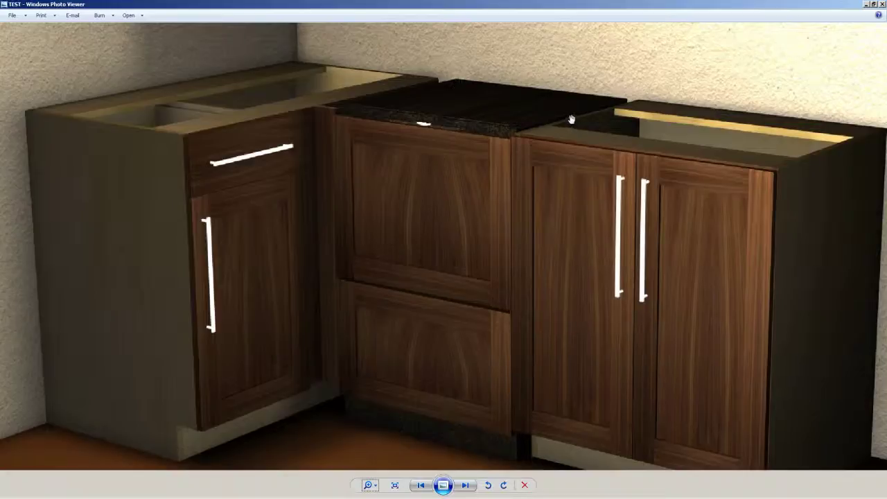
{"action": "scroll", "coordinate": [567, 143], "scroll_direction": "down", "scroll_amount": 1}
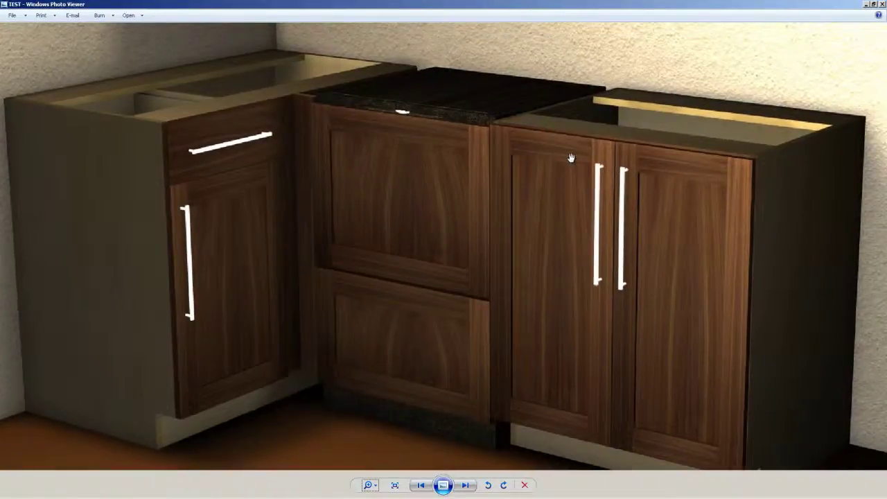